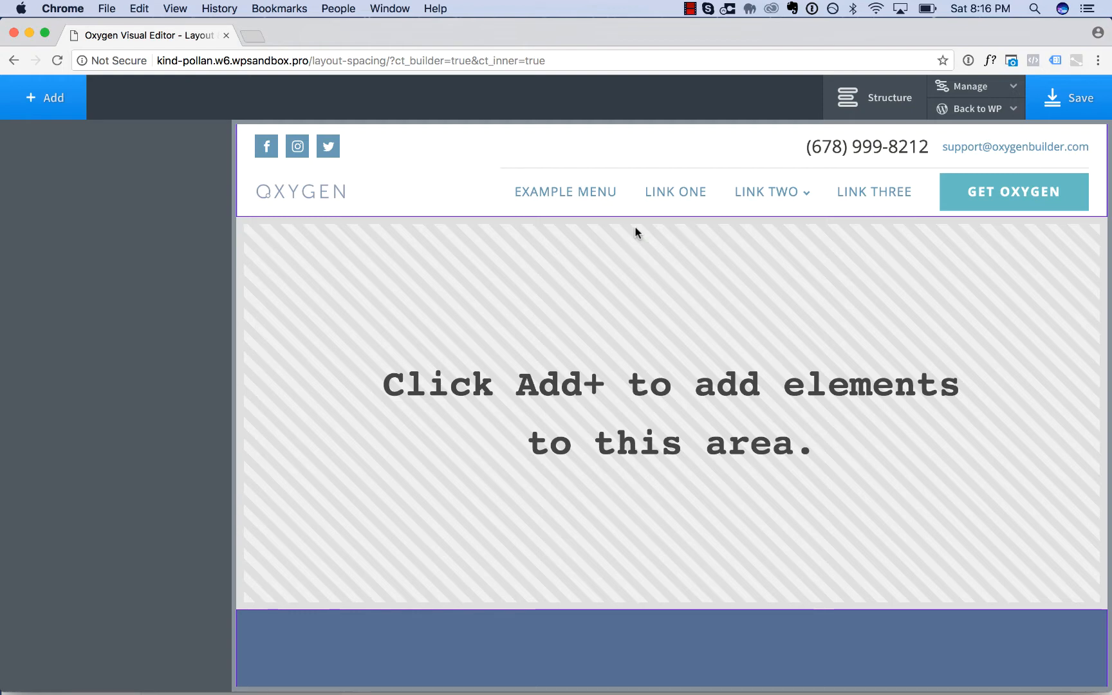
# Add a section to the page and place a heading and a button inside it.
pyautogui.click(39, 100)
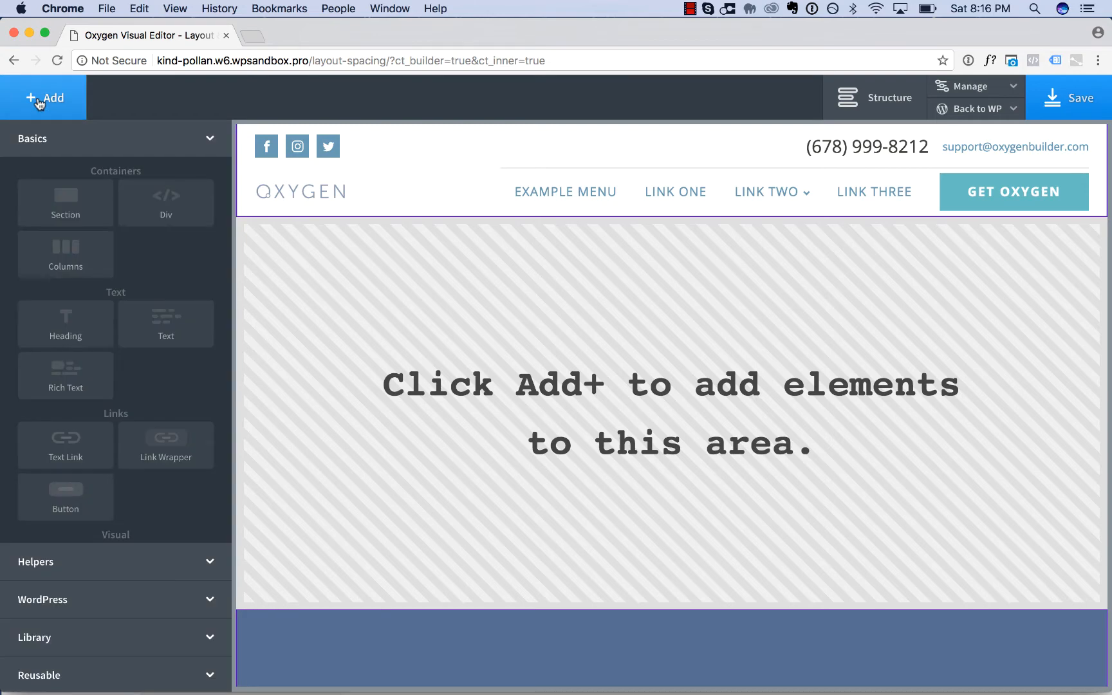
pyautogui.click(69, 196)
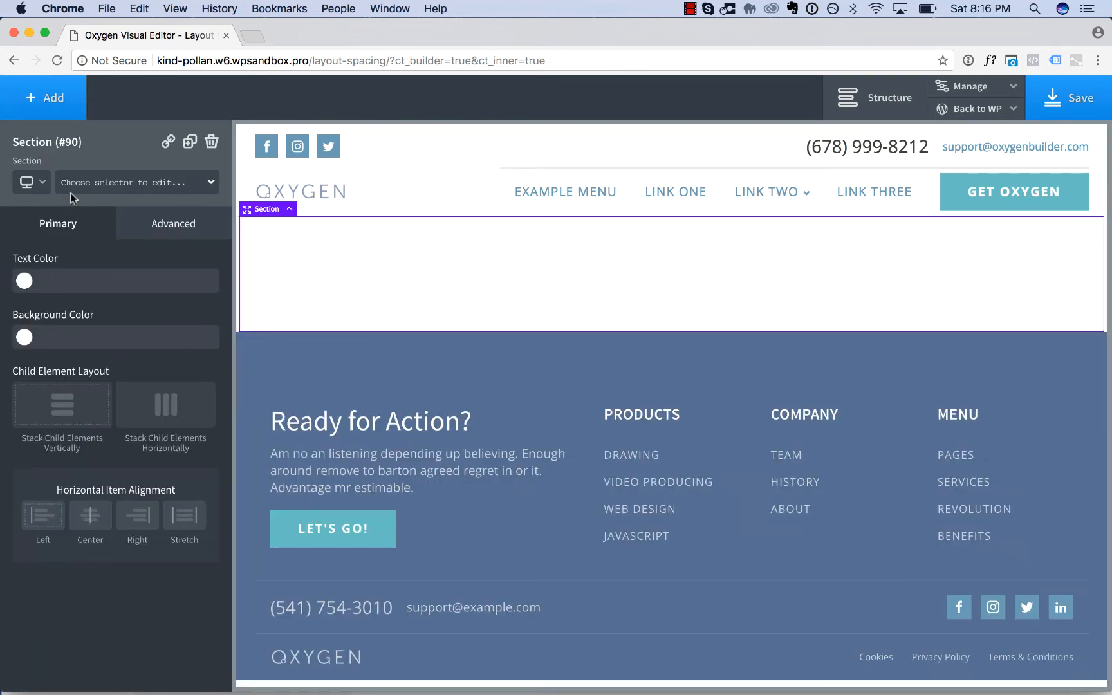
pyautogui.click(65, 98)
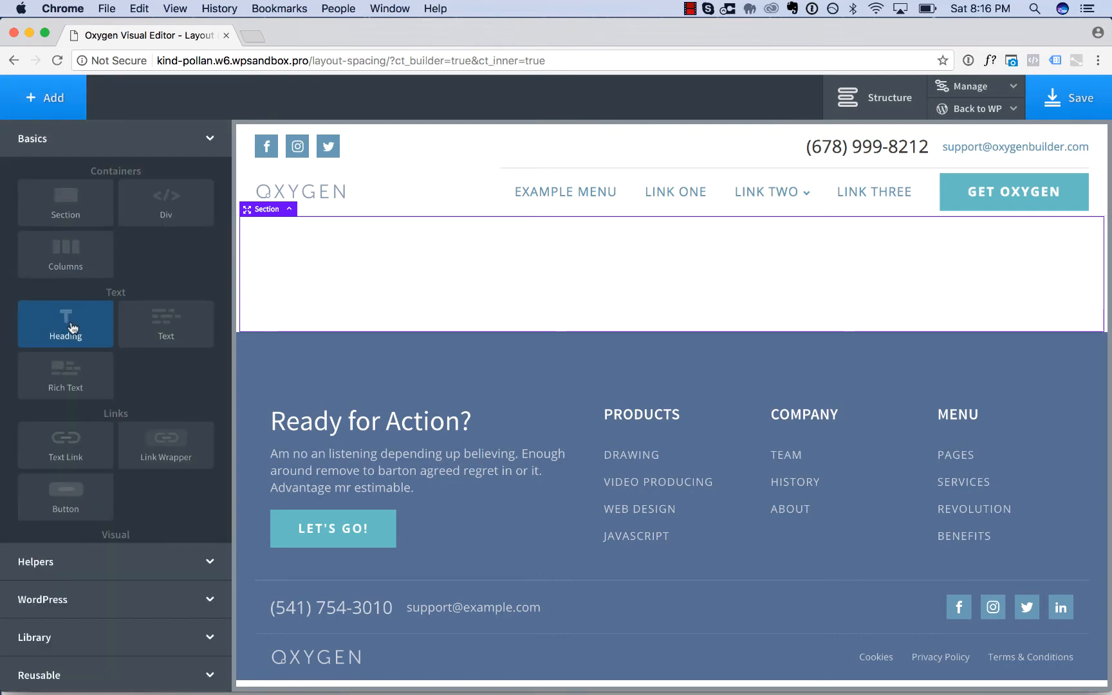
pyautogui.click(73, 328)
pyautogui.click(61, 101)
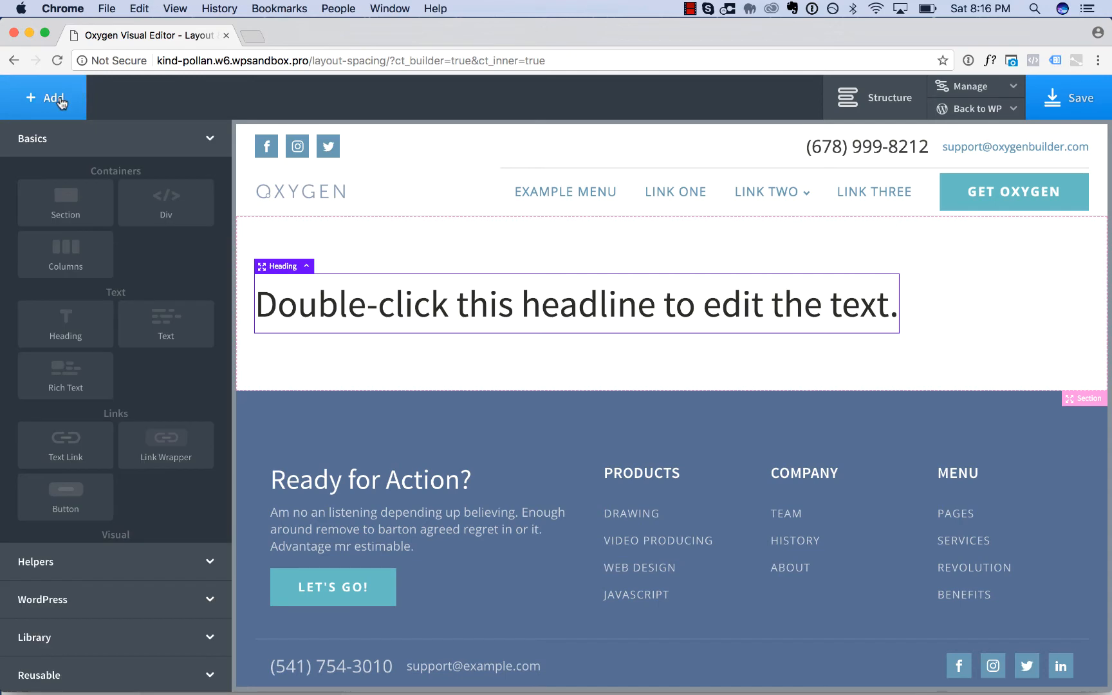
pyautogui.click(78, 494)
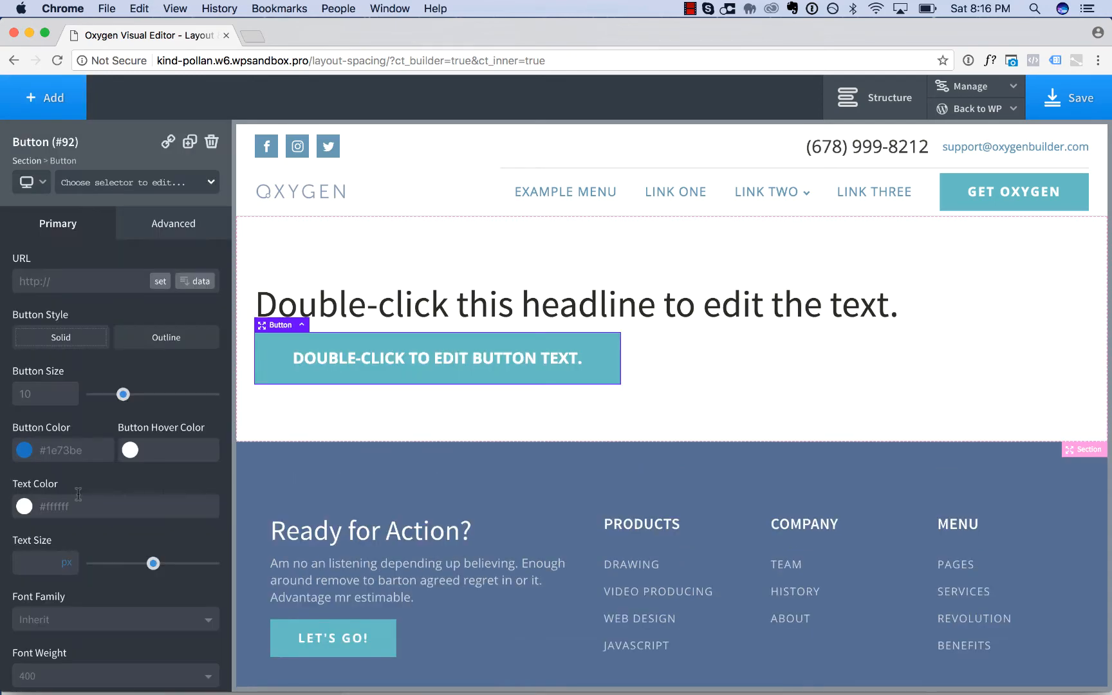
# Change the heading text to "Layout & Spacing With Oxygen" and the button text to "WATCH VIDEO".
pyautogui.doubleClick(461, 310)
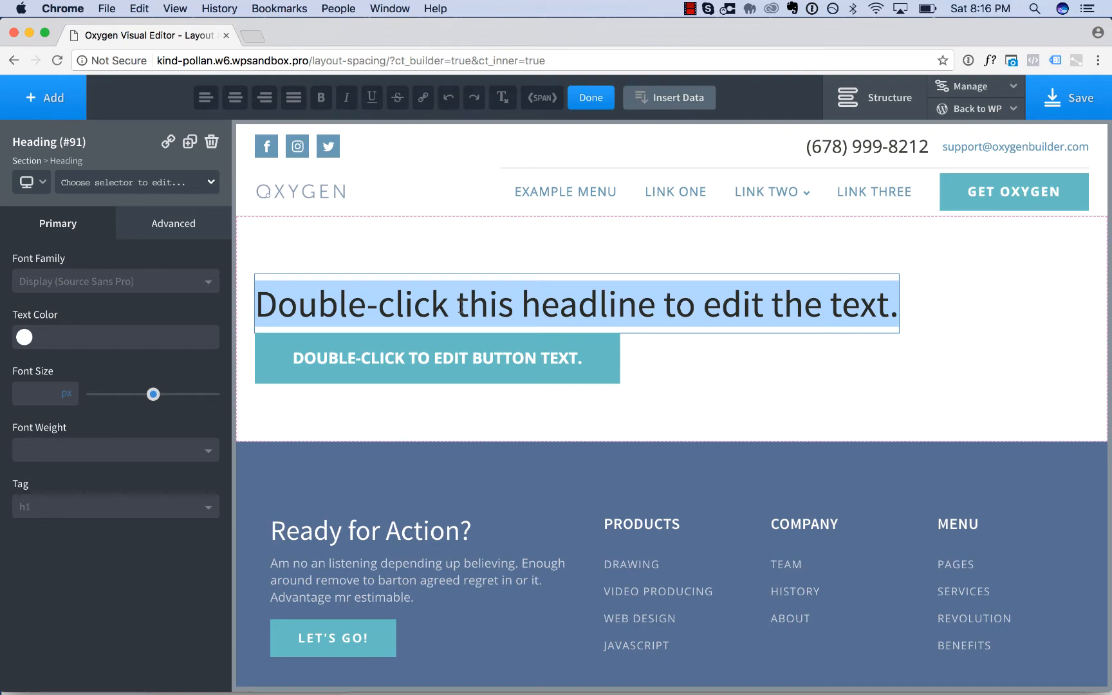
pyautogui.write('Layout & Spacing W')
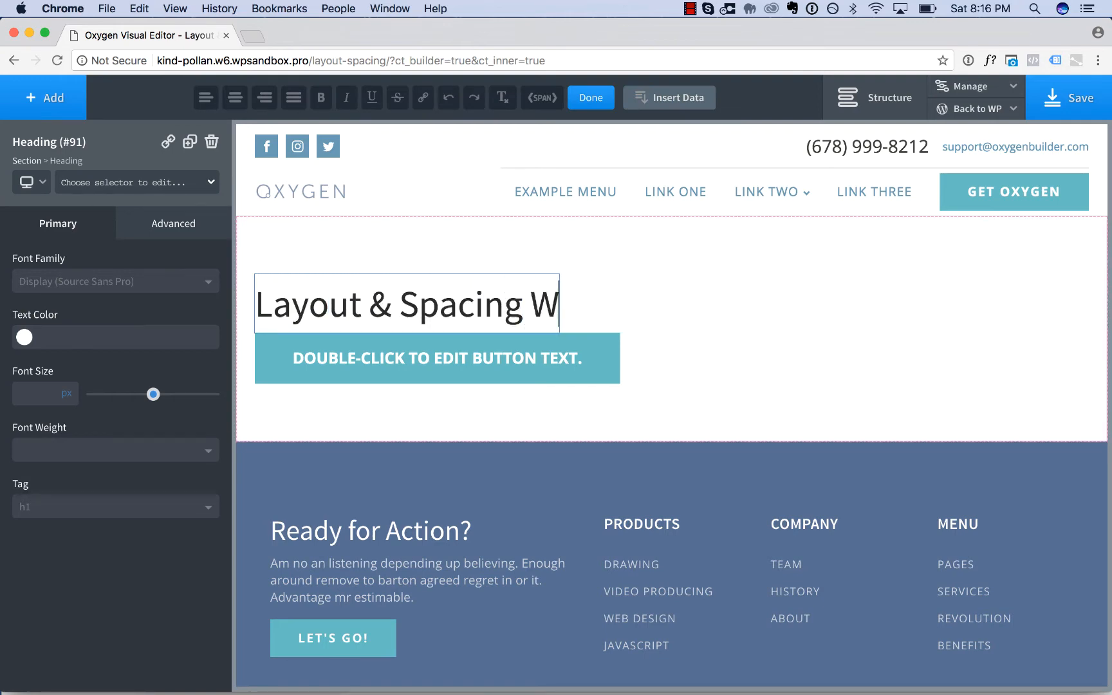
pyautogui.write('ith Oxygen')
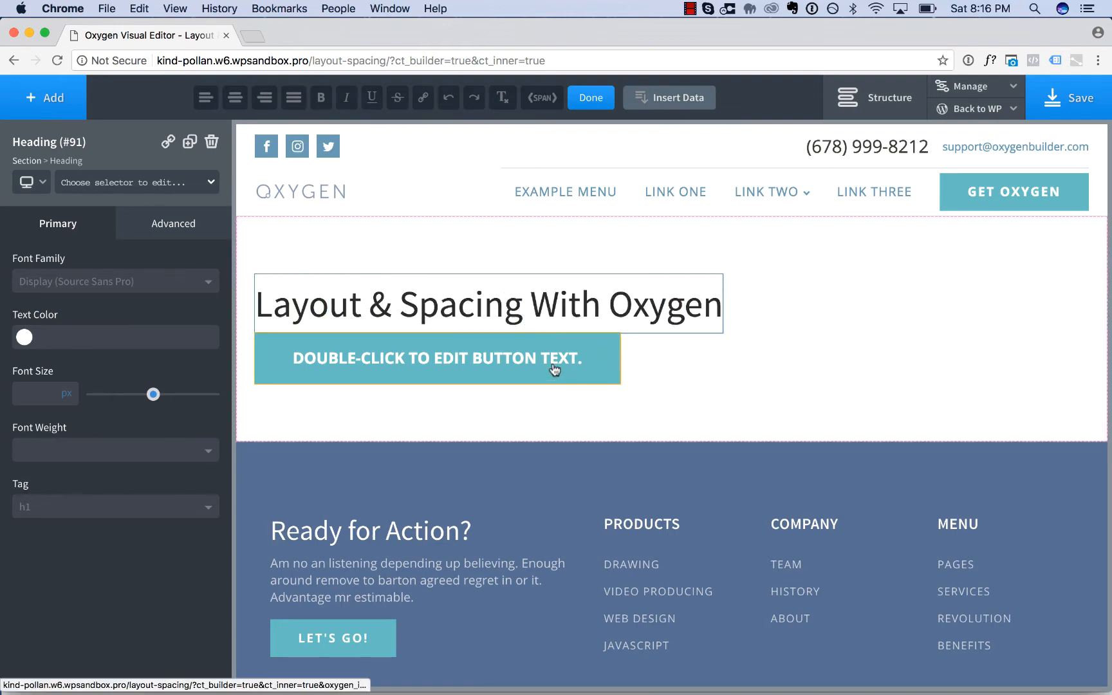
pyautogui.doubleClick(555, 370)
pyautogui.write('WATCH VIDEO')
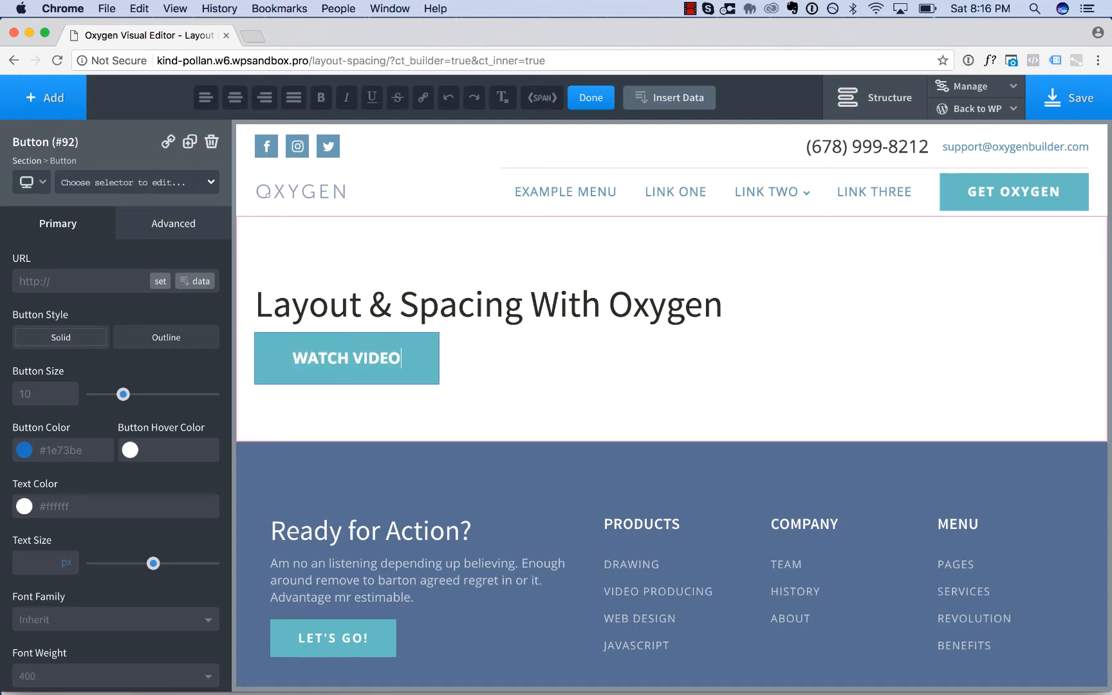
# Try stacking the section's child elements horizontally and return them to vertical stacking.
pyautogui.click(807, 367)
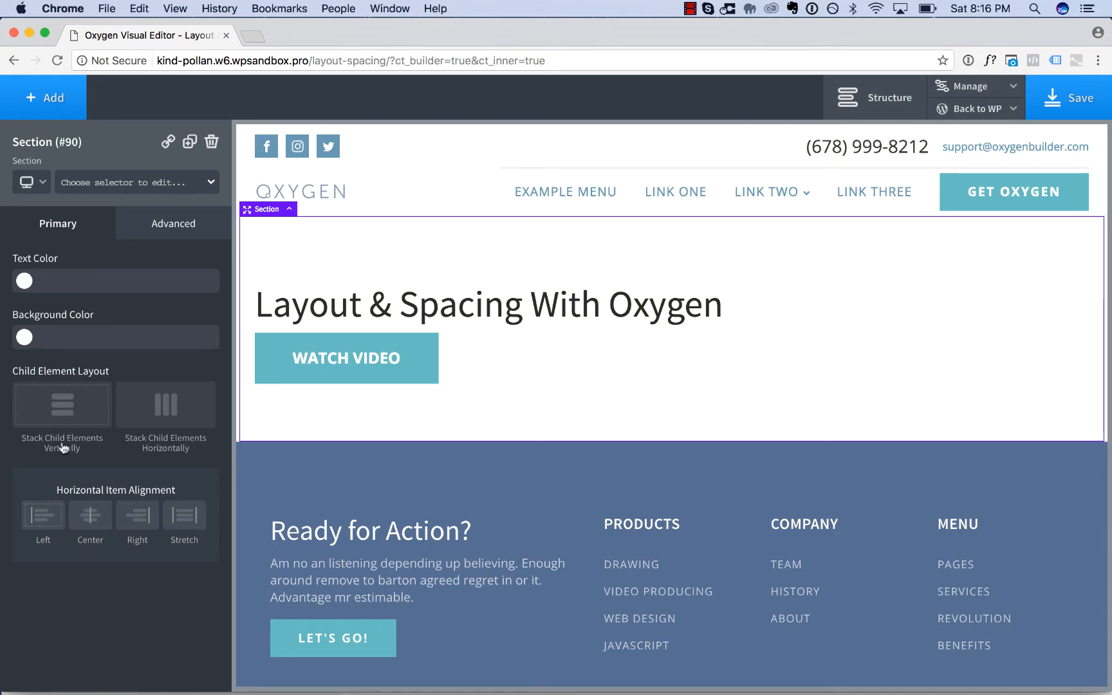
pyautogui.click(65, 395)
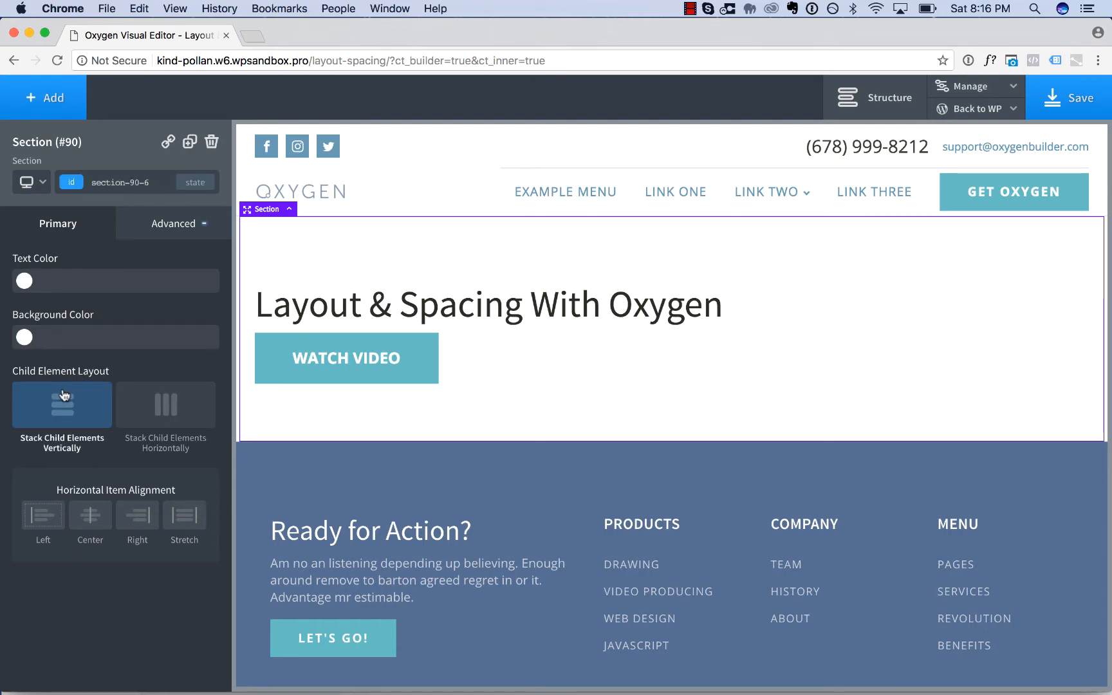
pyautogui.click(168, 401)
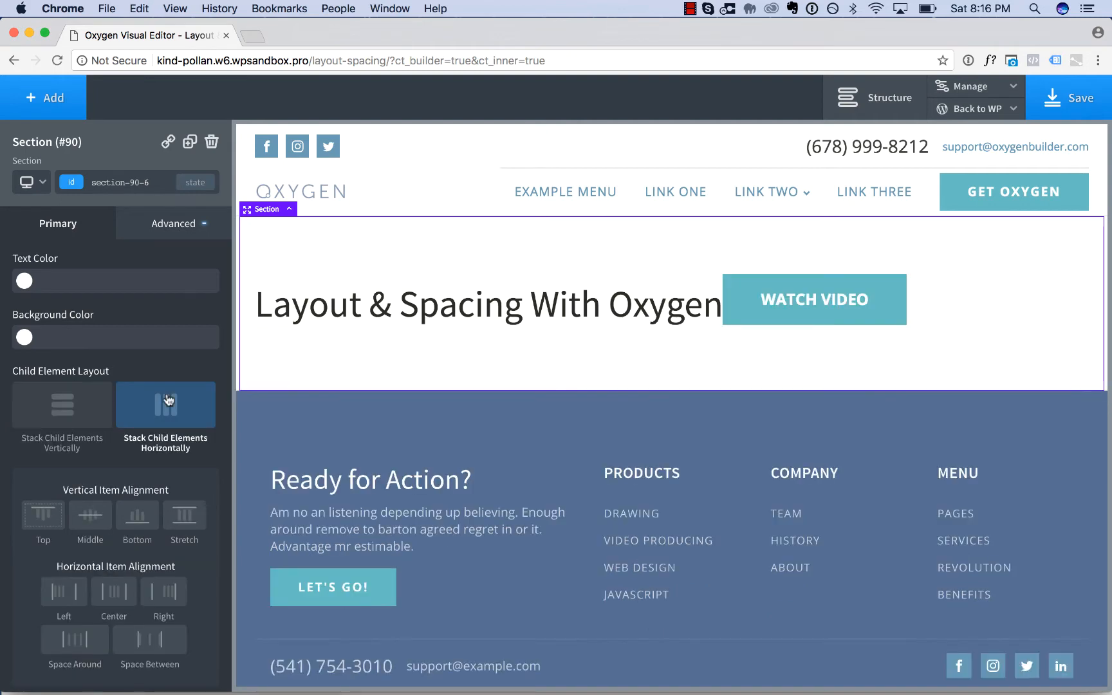
pyautogui.click(55, 413)
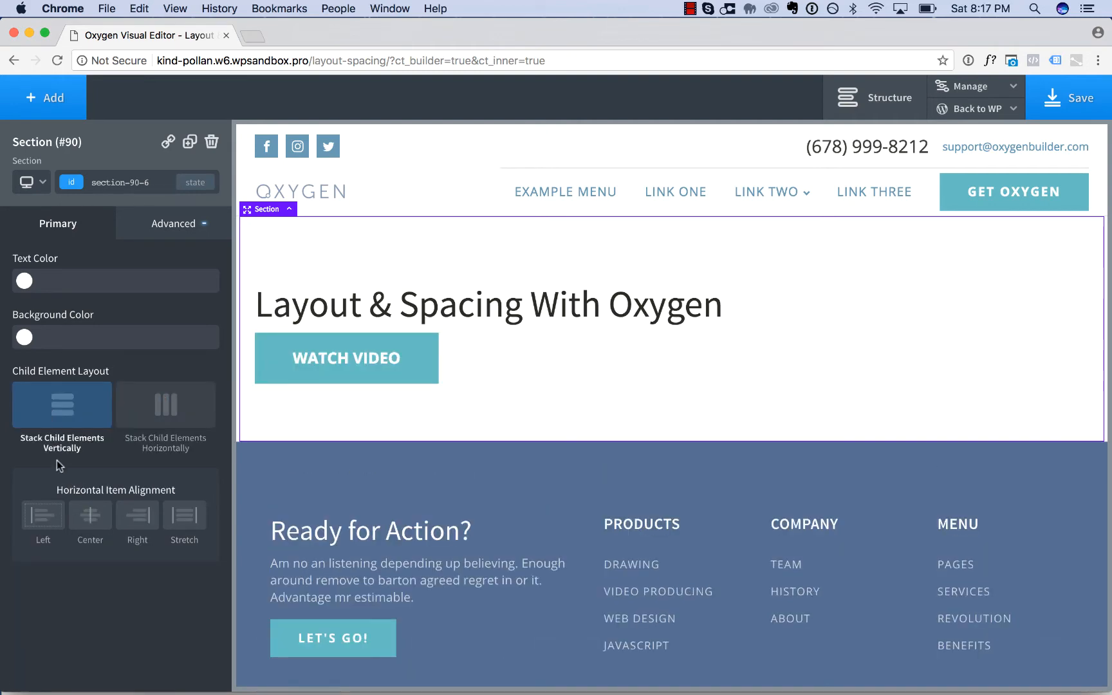
# Try the Left, Center, Right and Stretch horizontal item alignments on the vertically stacked section.
pyautogui.click(44, 516)
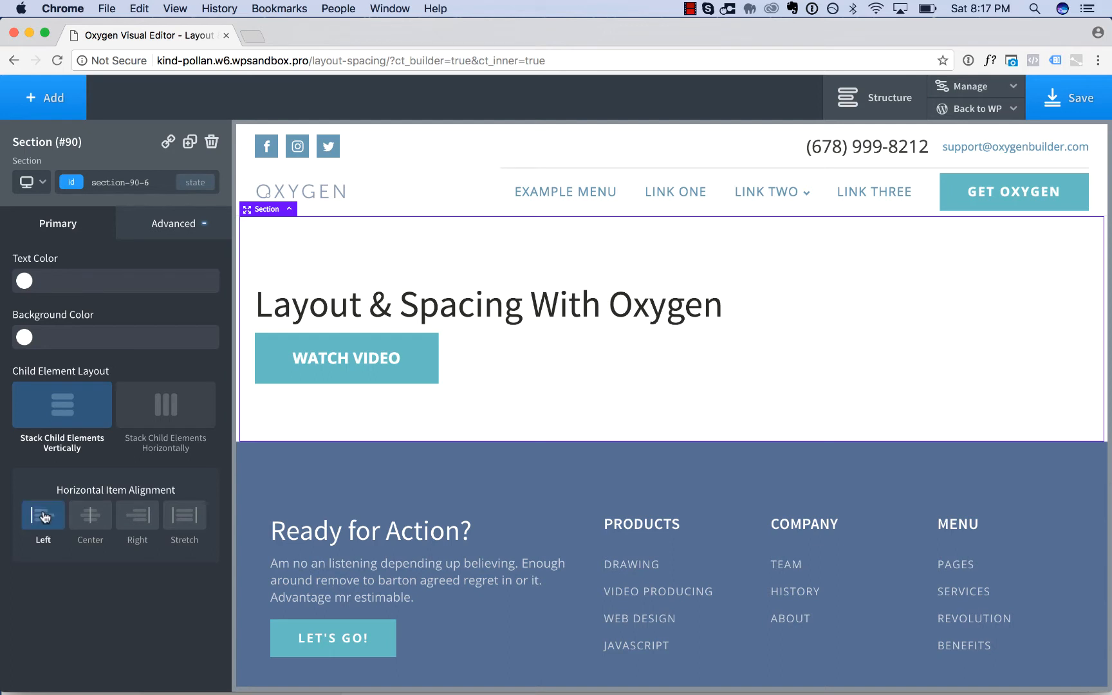
pyautogui.click(85, 522)
pyautogui.click(136, 523)
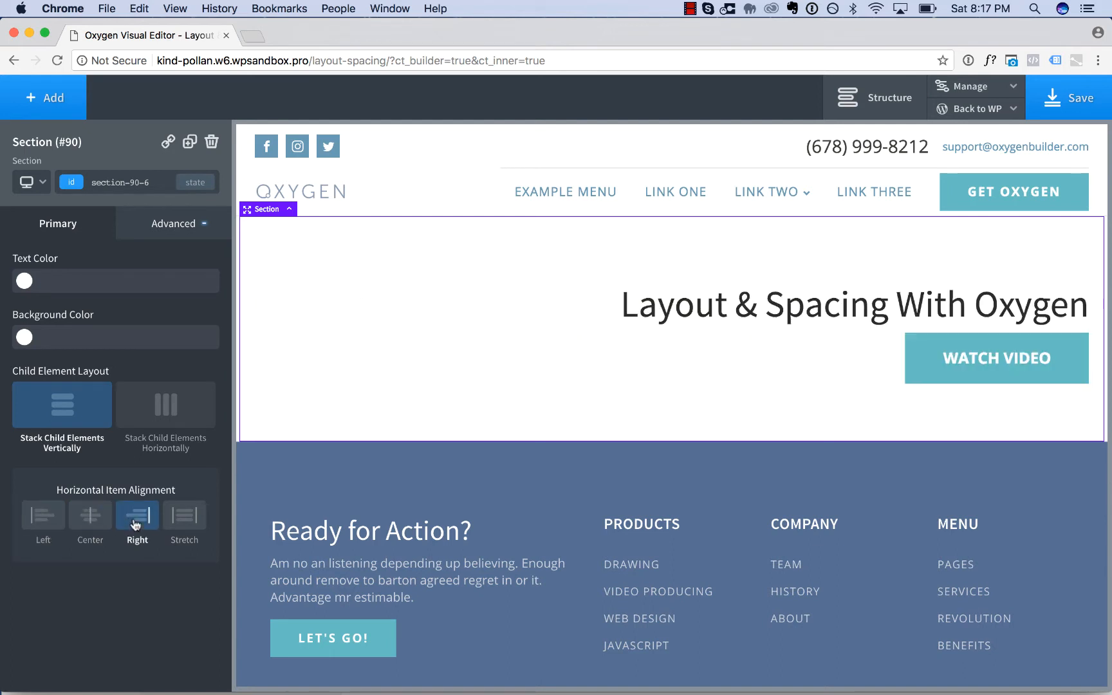
pyautogui.click(184, 522)
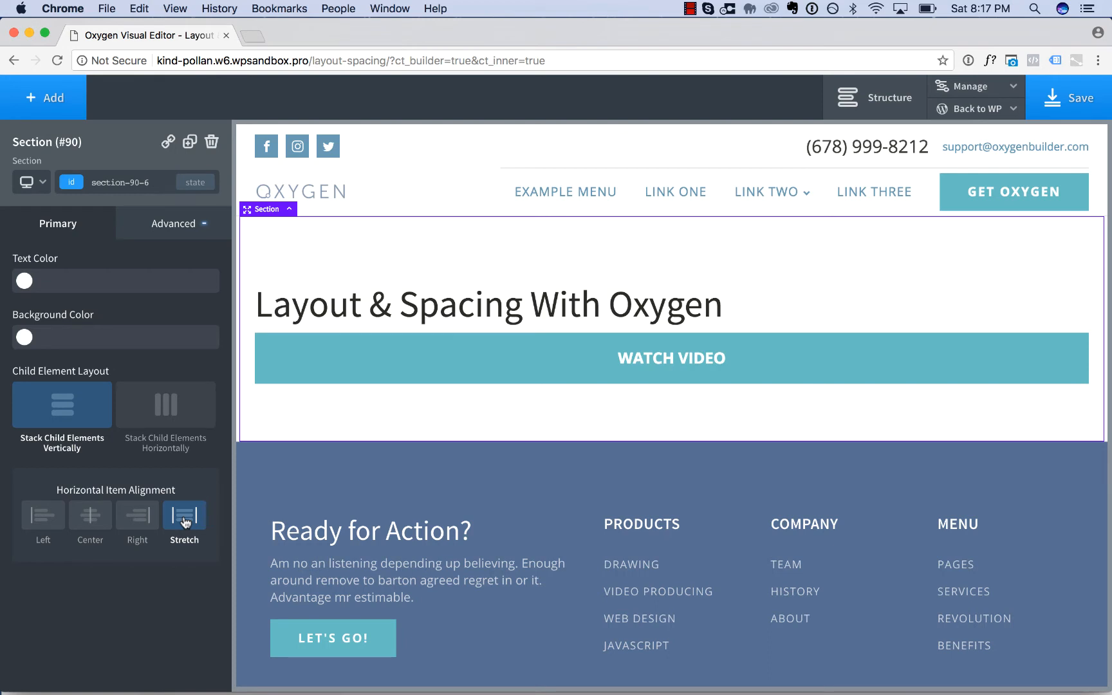
# Stack the section's child elements horizontally and try the Bottom, Middle and Top vertical alignments, ending on Middle.
pyautogui.click(163, 410)
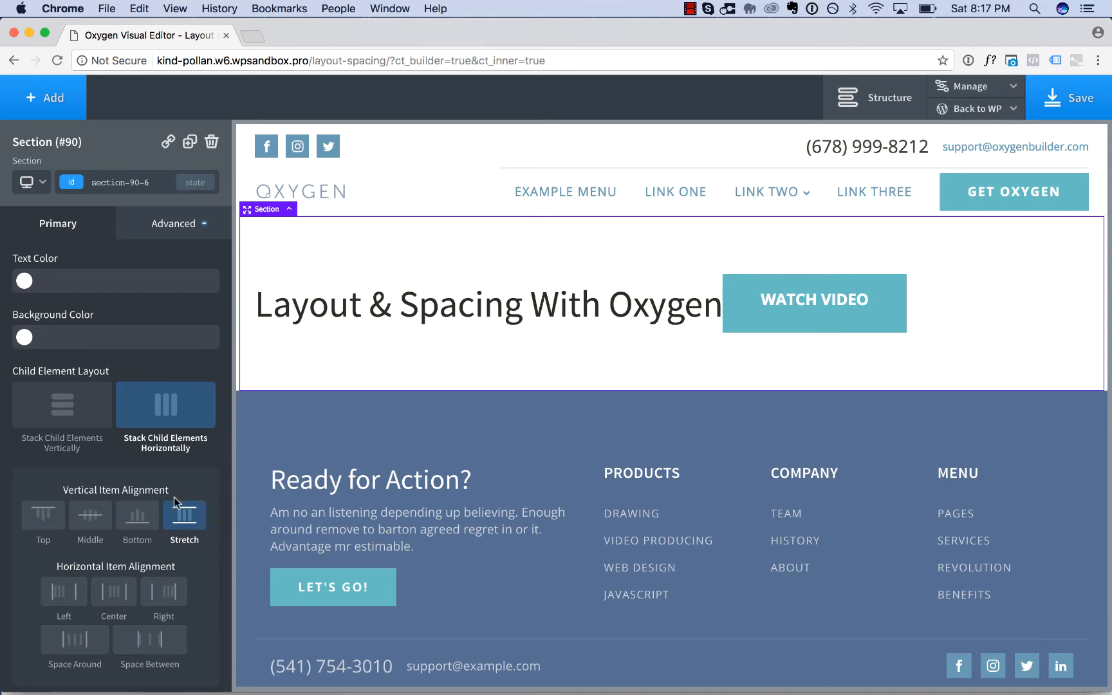
pyautogui.click(137, 518)
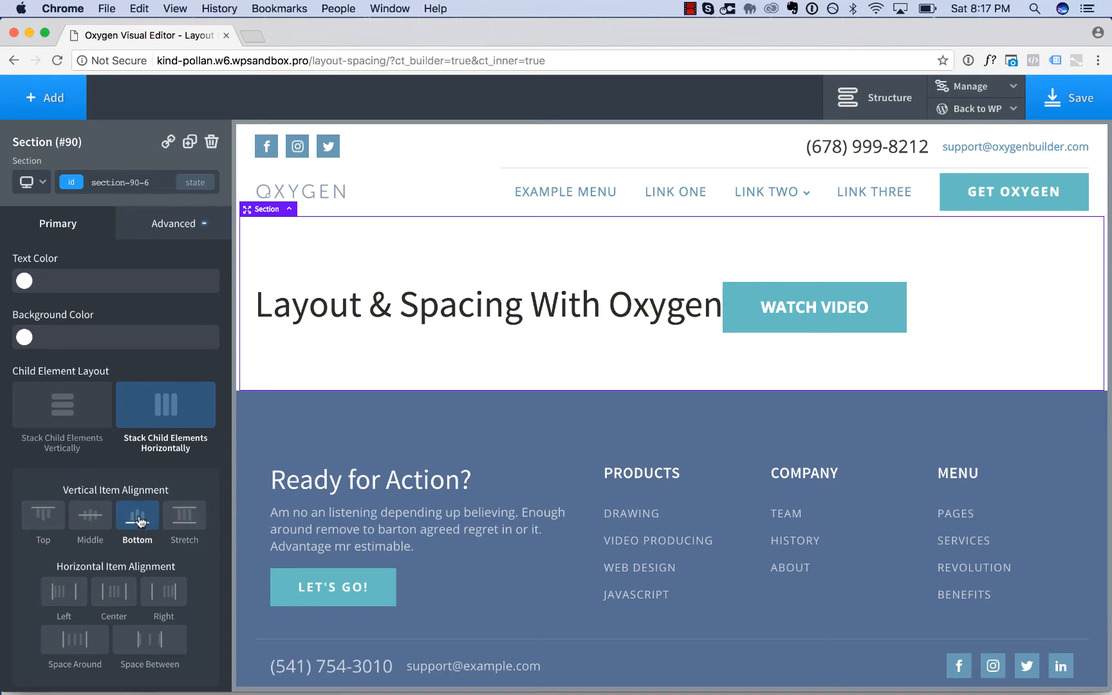
pyautogui.click(96, 522)
pyautogui.click(44, 522)
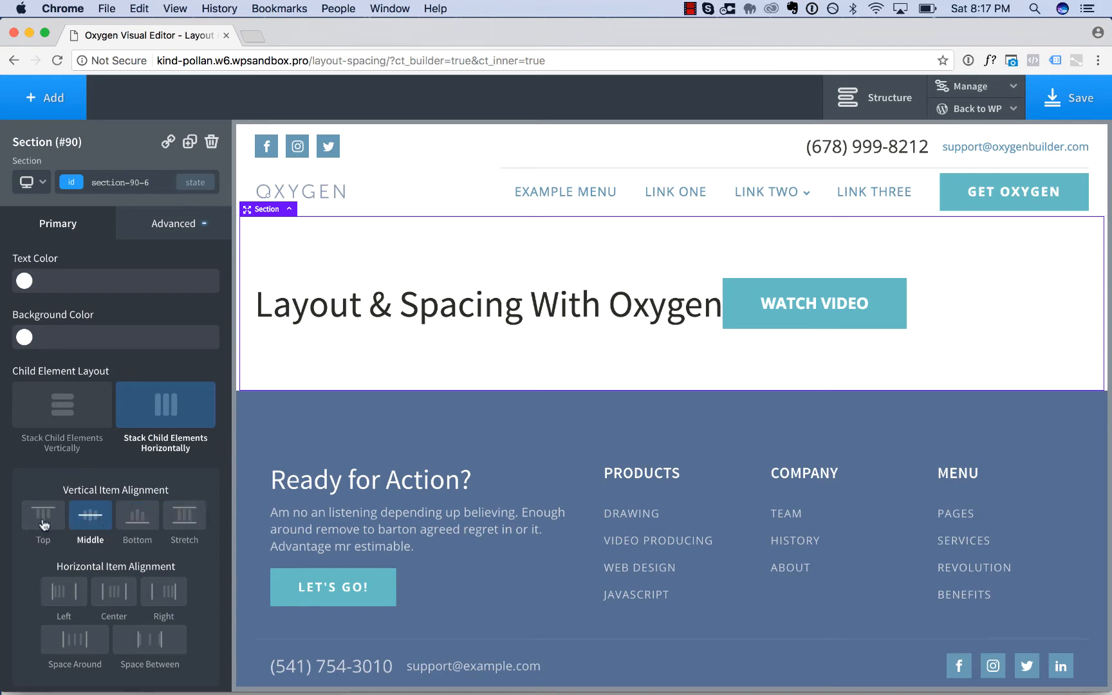
pyautogui.click(92, 523)
# Try the Center, Right, Space Around and Space Between horizontal alignments on the section's side-by-side elements.
pyautogui.click(111, 596)
pyautogui.click(171, 595)
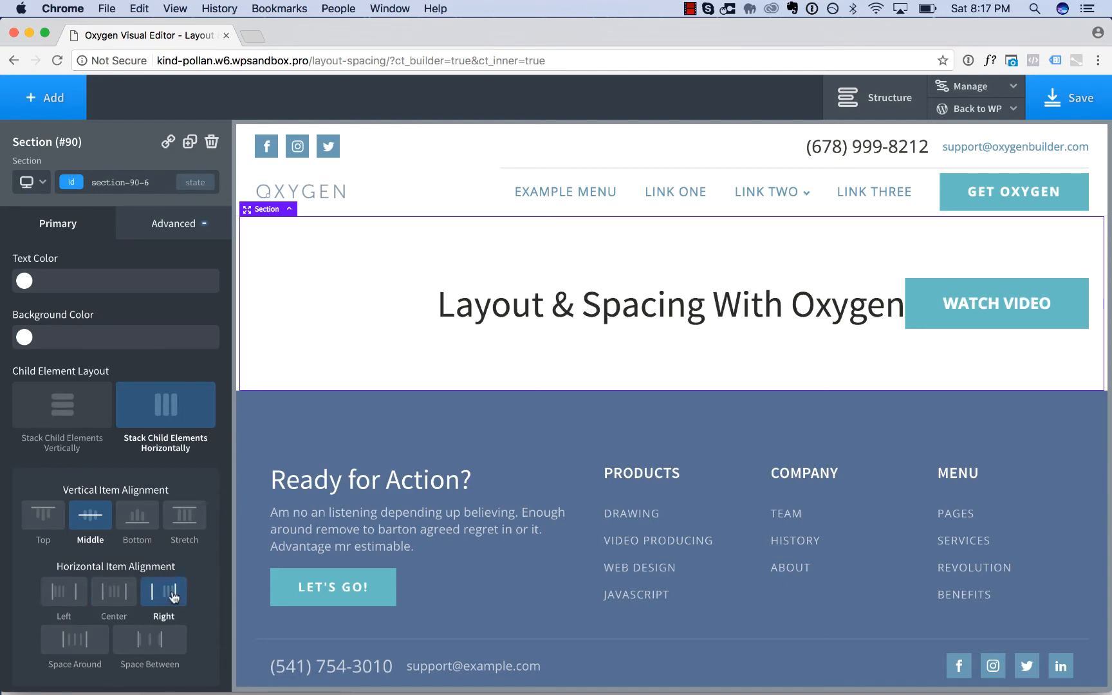
pyautogui.click(88, 641)
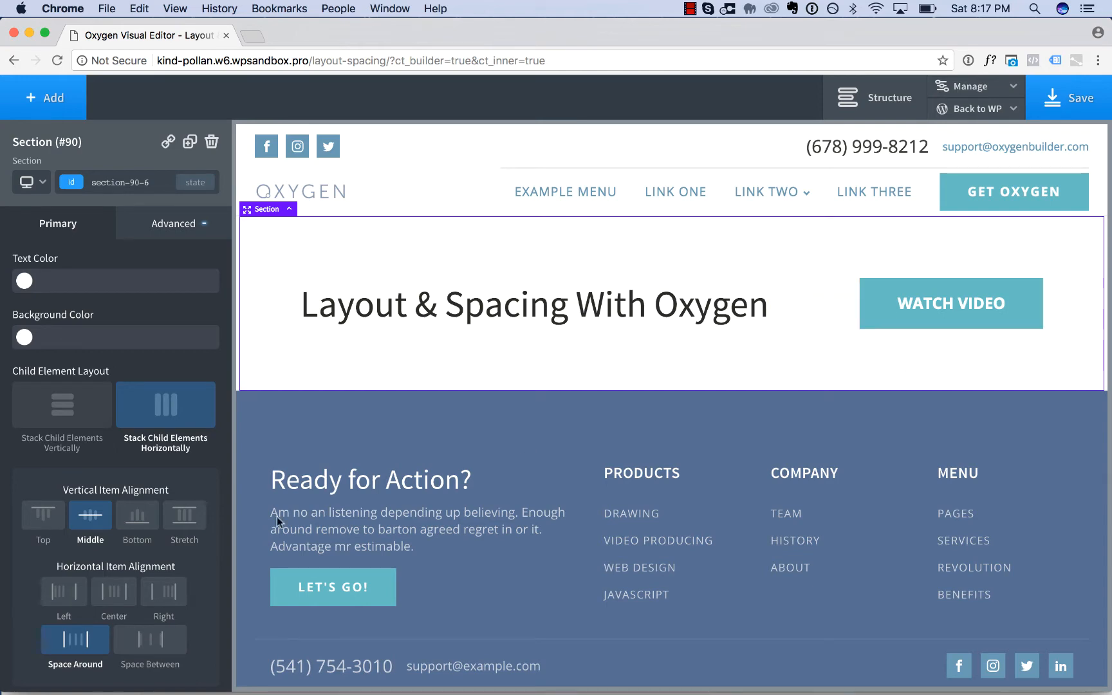
pyautogui.click(151, 650)
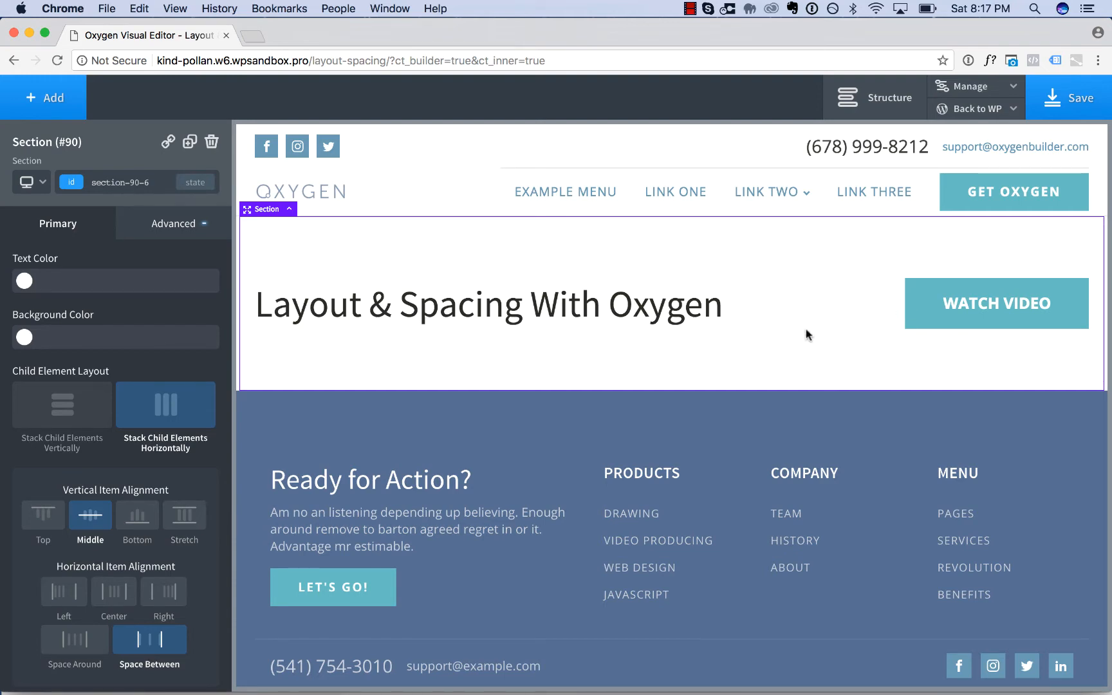
# Stack the section's child elements vertically with Center alignment and add spacing between the heading and the button.
pyautogui.click(62, 414)
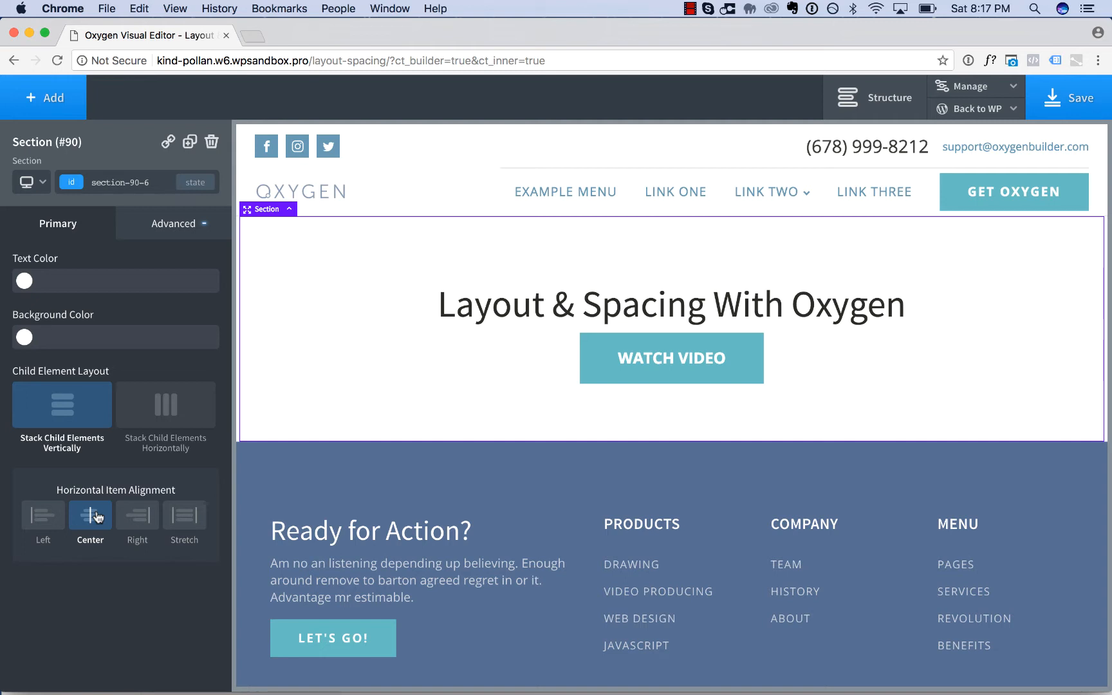
pyautogui.click(607, 318)
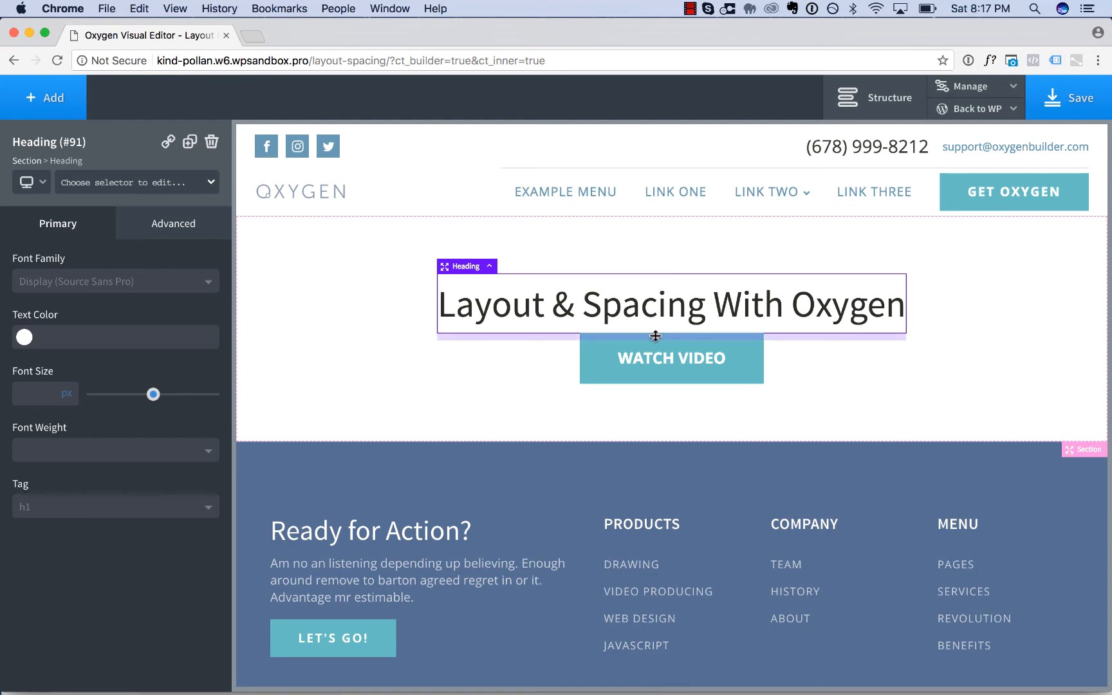
pyautogui.moveTo(653, 334); pyautogui.dragTo(661, 373)
# Try enlarging the section's top padding above the heading, and reset it to its default.
pyautogui.click(387, 351)
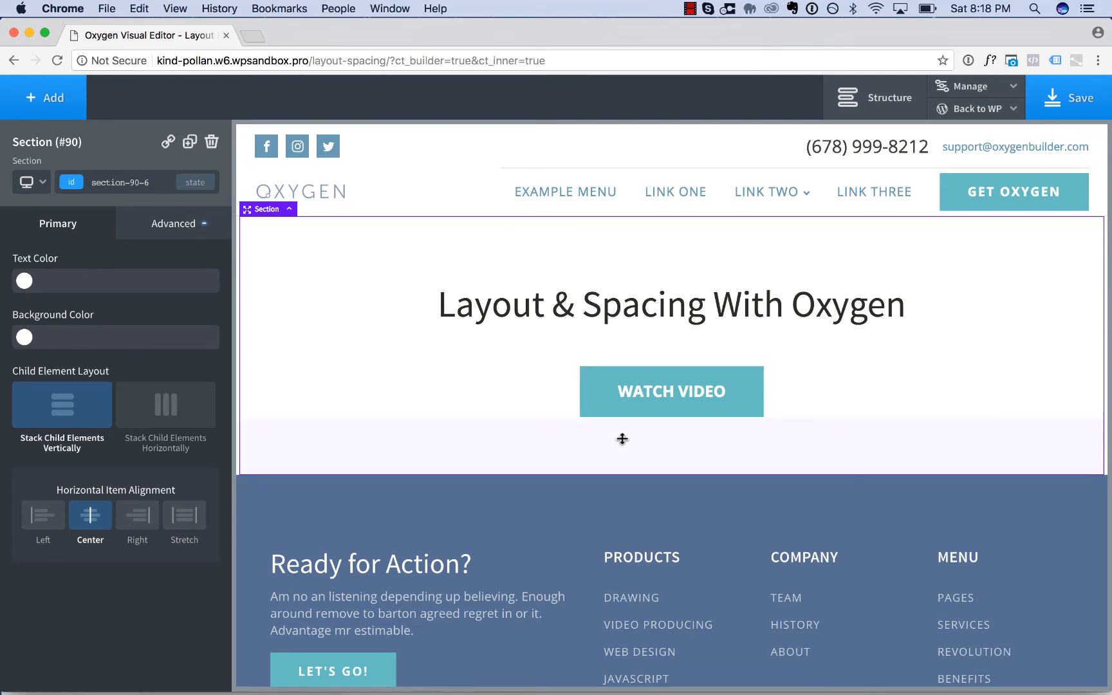
pyautogui.moveTo(630, 250); pyautogui.dragTo(626, 406)
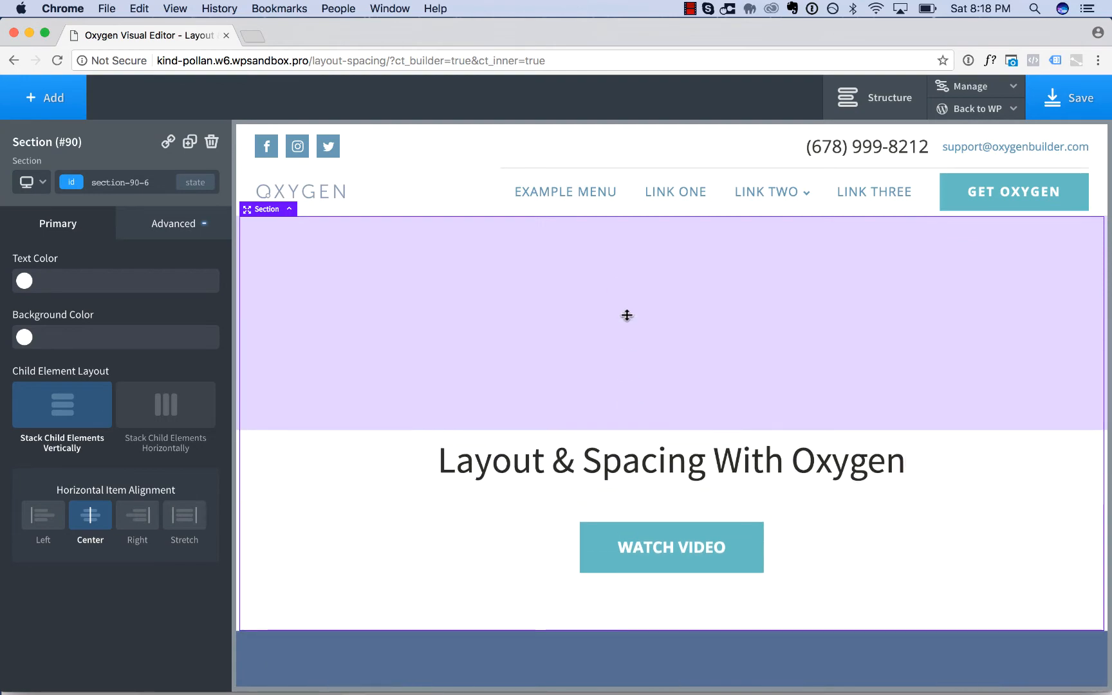
pyautogui.doubleClick(627, 315)
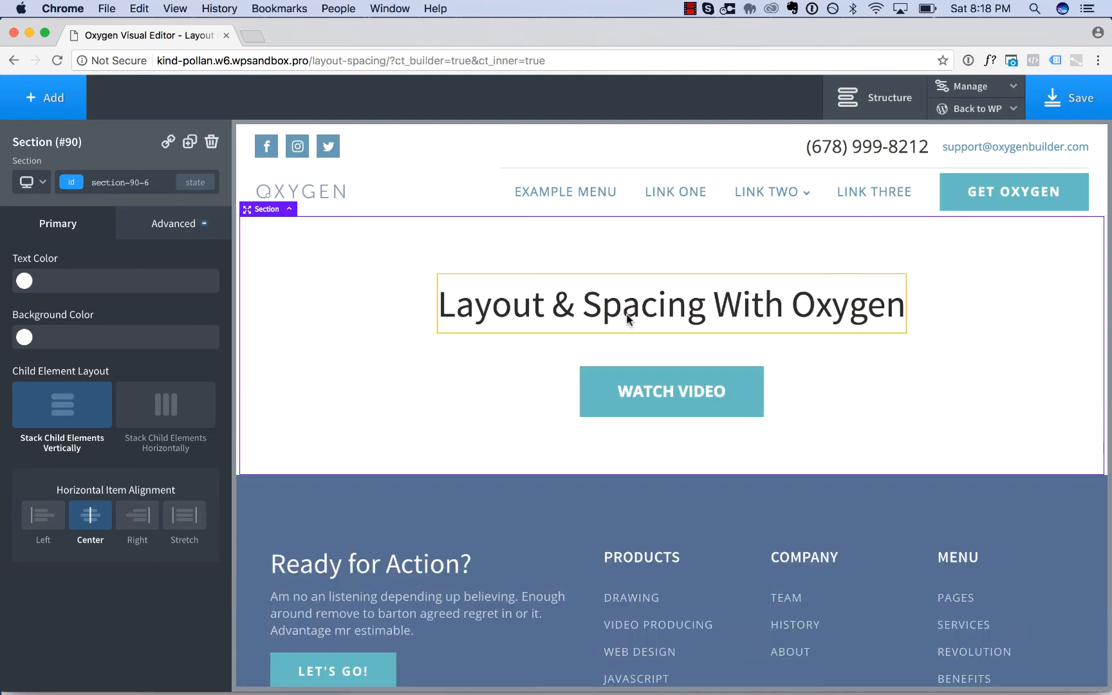
pyautogui.click(628, 319)
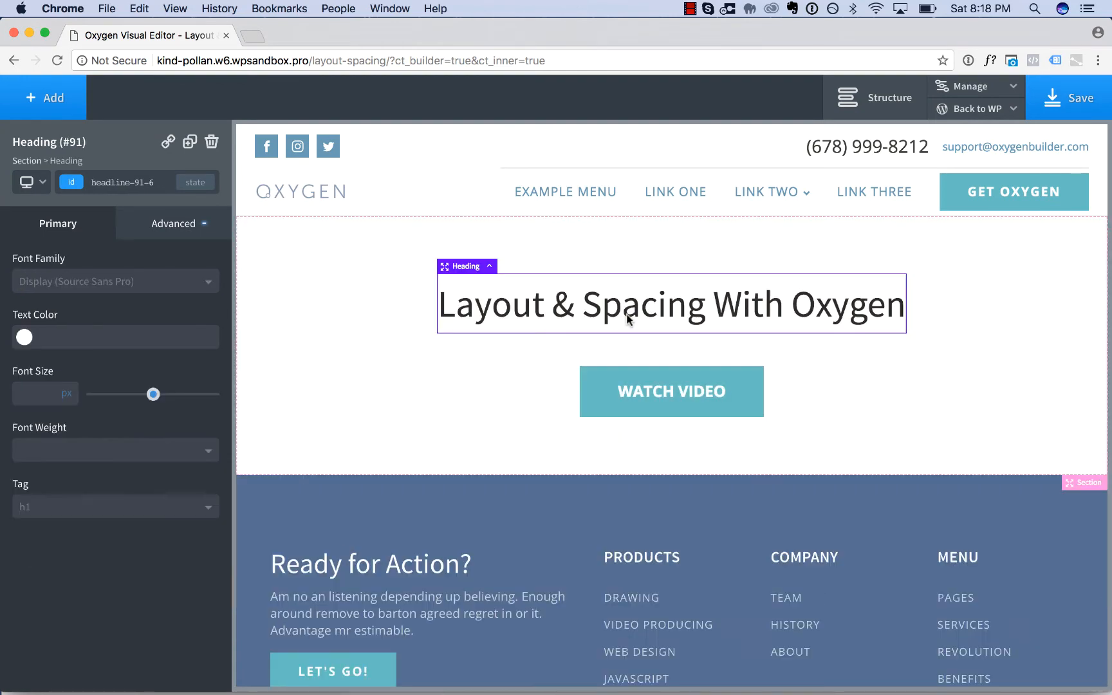
# Add a text link to the section below the WATCH VIDEO button.
pyautogui.click(363, 310)
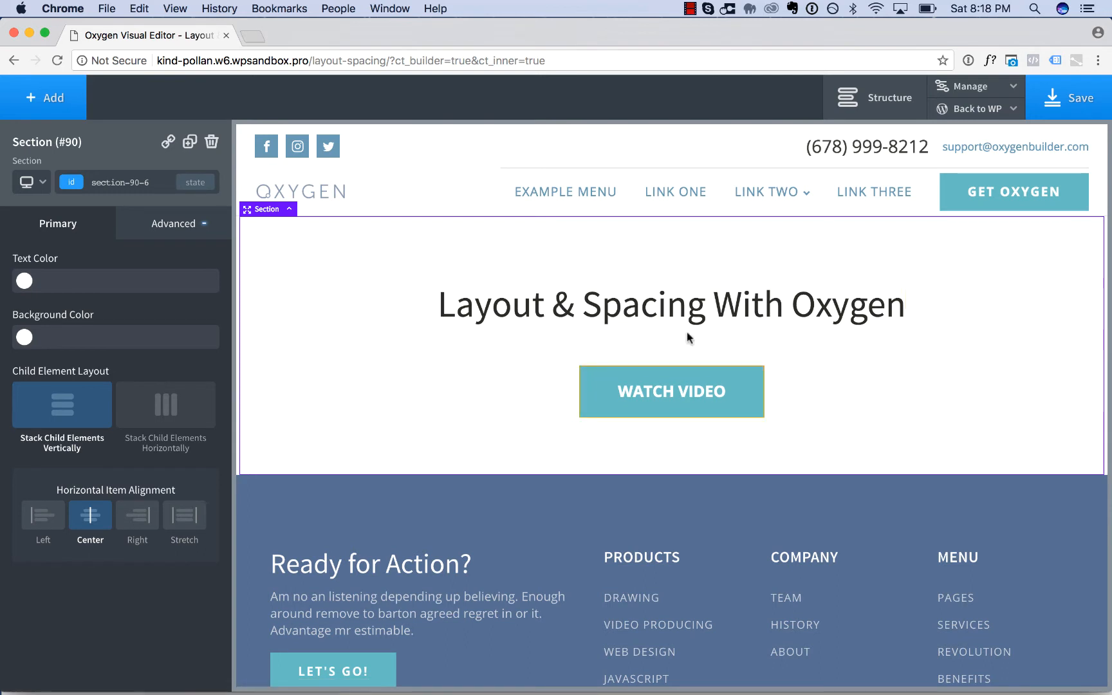
pyautogui.click(22, 118)
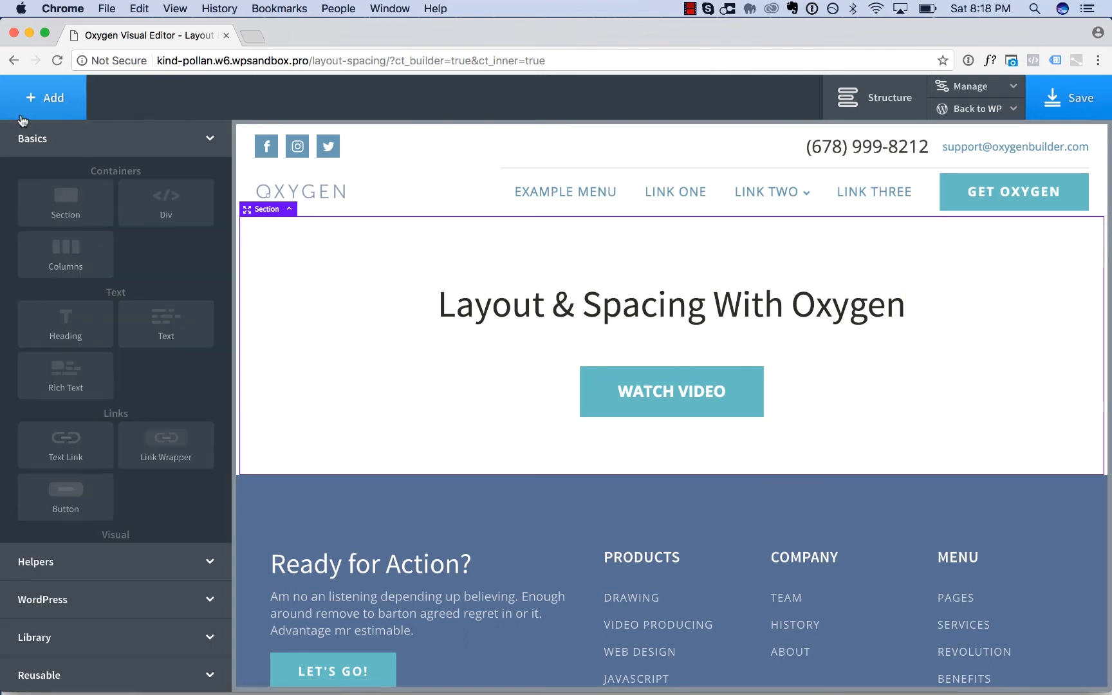
pyautogui.click(65, 446)
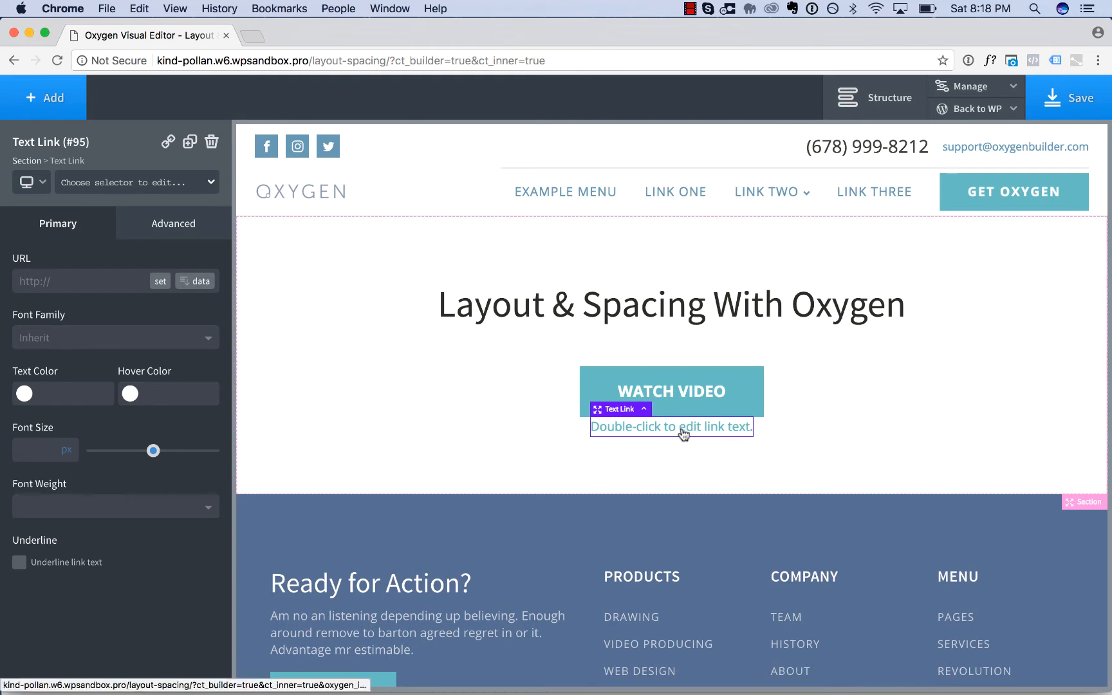
# Try to move the text link beside the WATCH VIDEO button.
pyautogui.moveTo(683, 435); pyautogui.dragTo(778, 393)
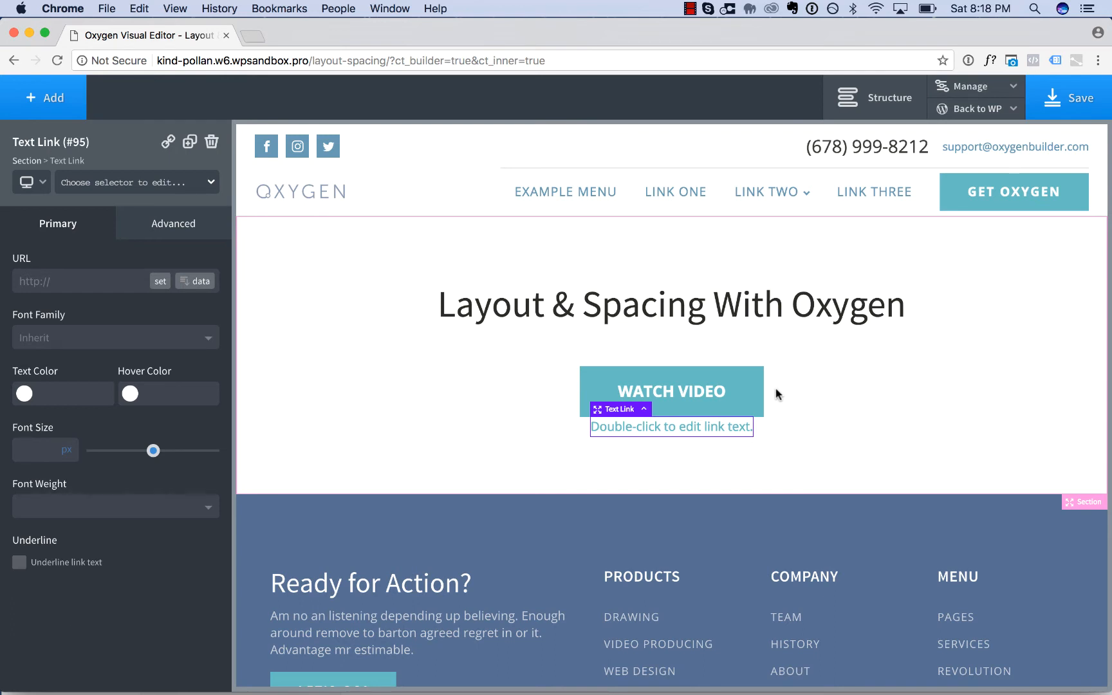
pyautogui.click(675, 381)
# Add a Div container to the section below the text link.
pyautogui.click(675, 430)
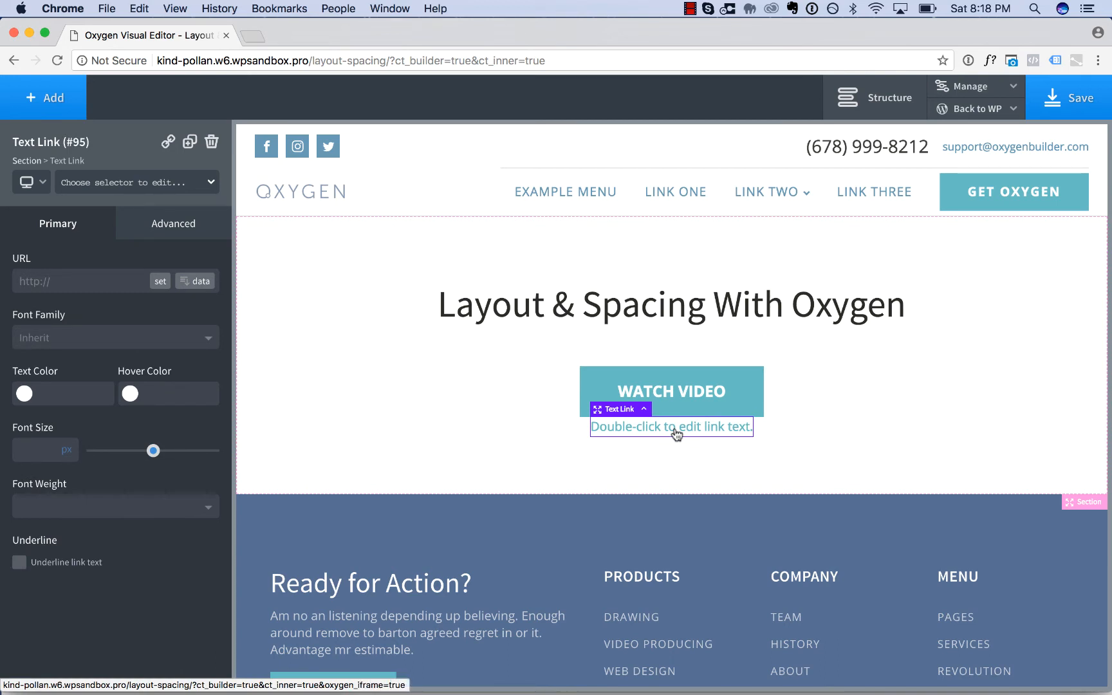
pyautogui.click(51, 102)
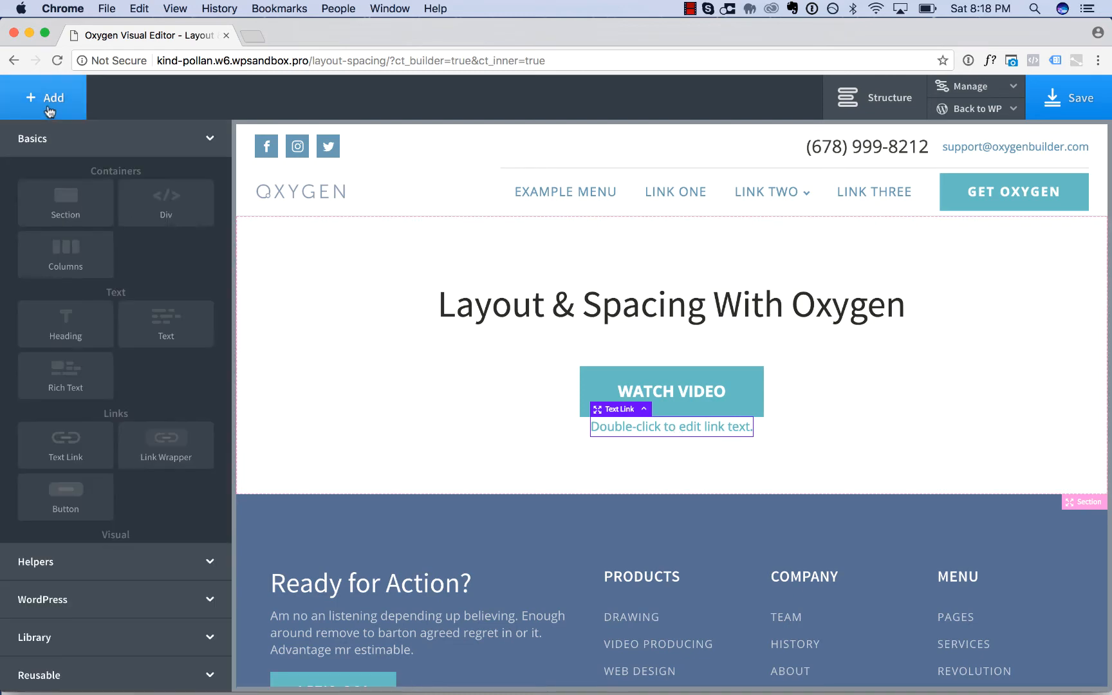
pyautogui.click(161, 209)
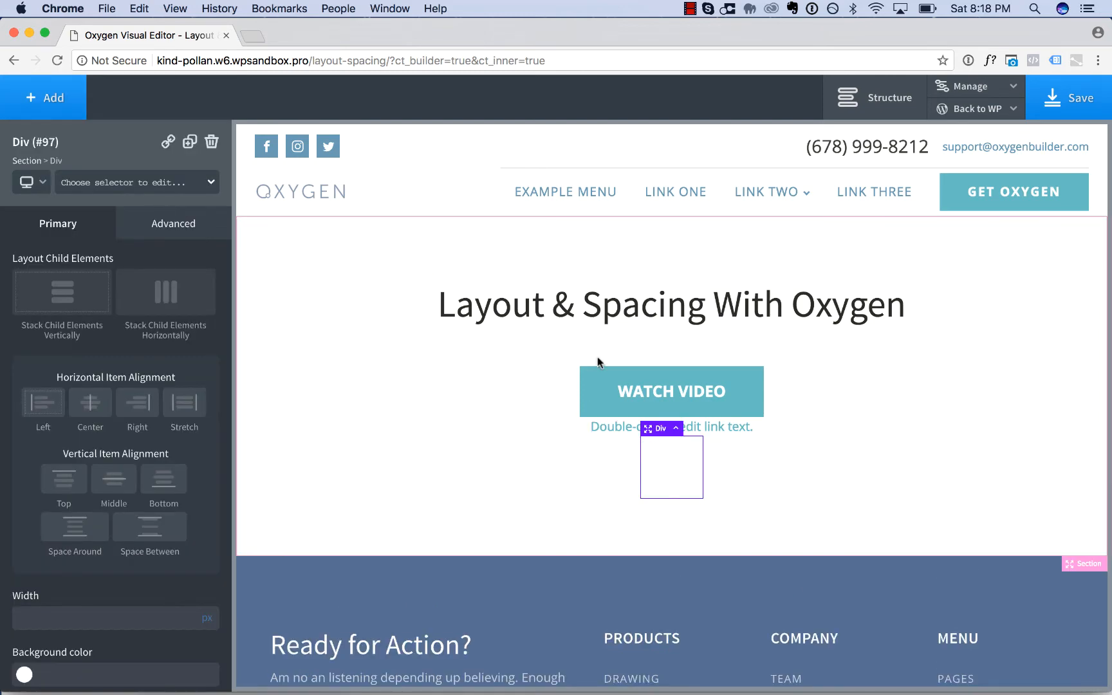
# Move the WATCH VIDEO button and the text link into the new Div, with the link below the button.
pyautogui.moveTo(674, 400); pyautogui.dragTo(674, 426)
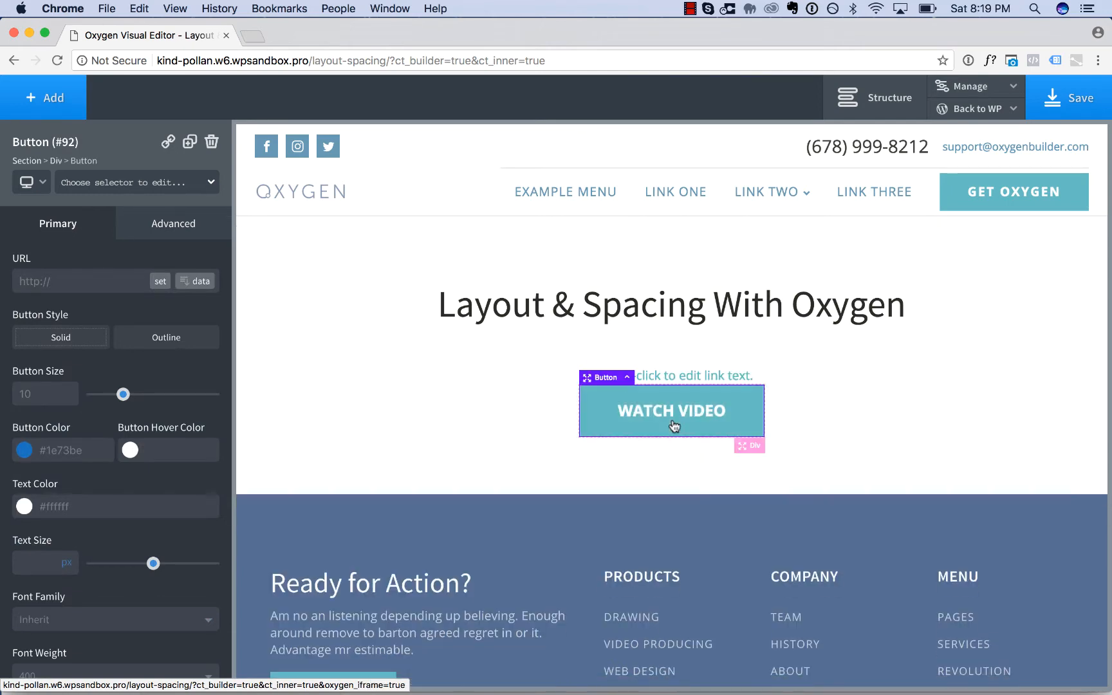
pyautogui.click(672, 376)
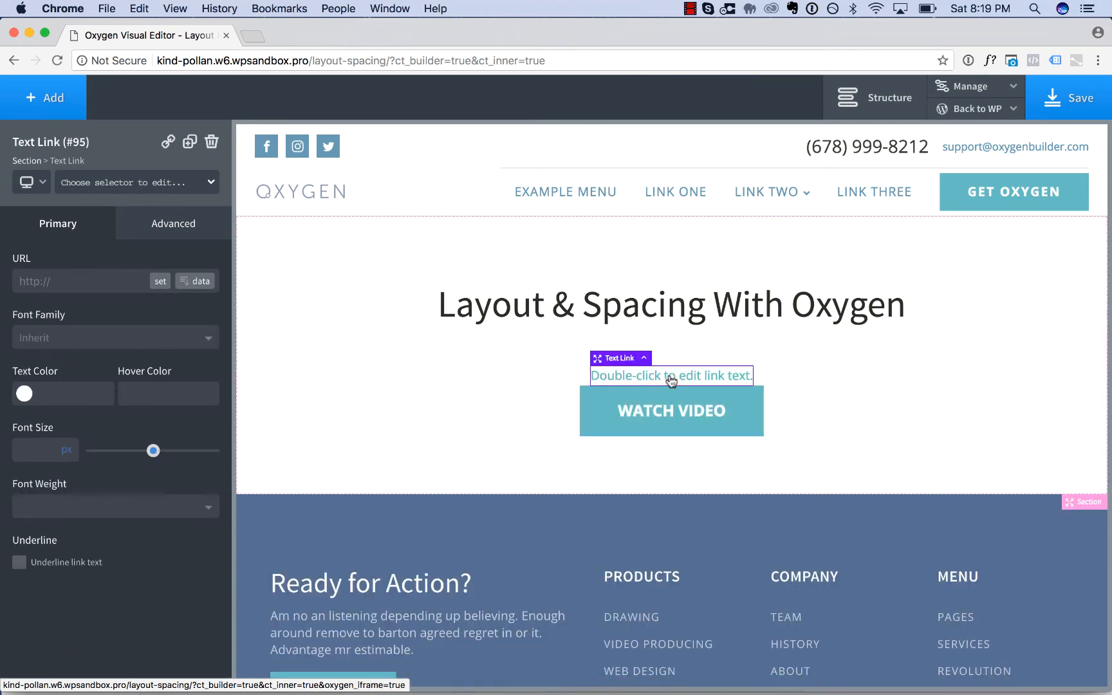
pyautogui.moveTo(678, 380); pyautogui.dragTo(672, 417)
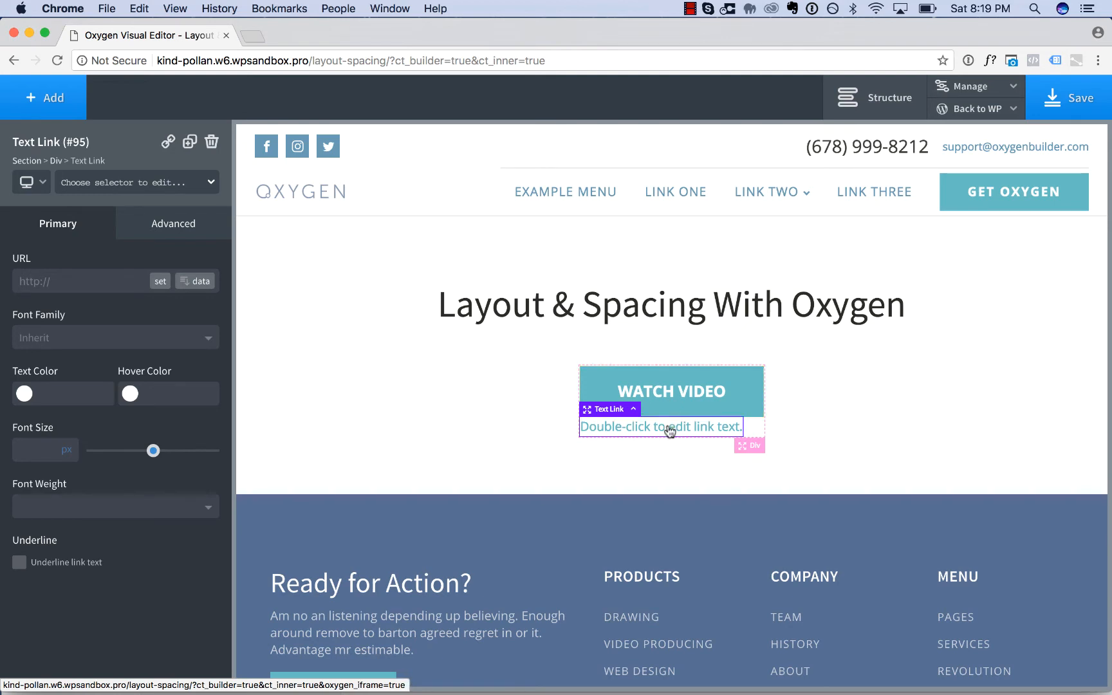
# Stack the Div's child elements horizontally and set their vertical item alignment to Middle.
pyautogui.click(755, 449)
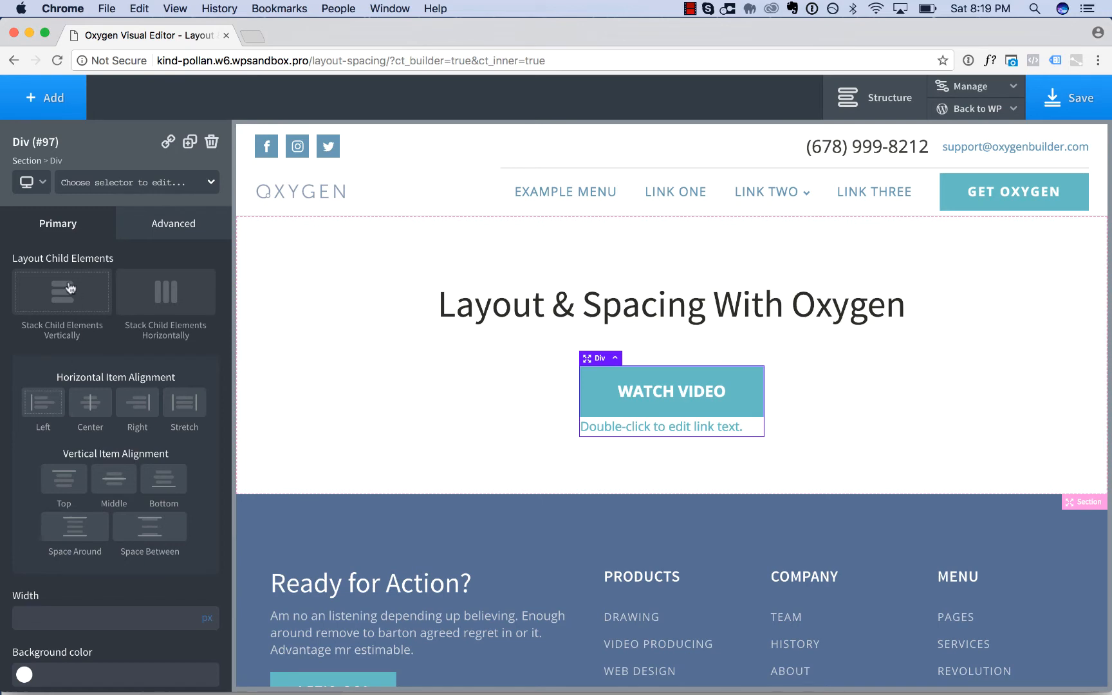
pyautogui.click(179, 292)
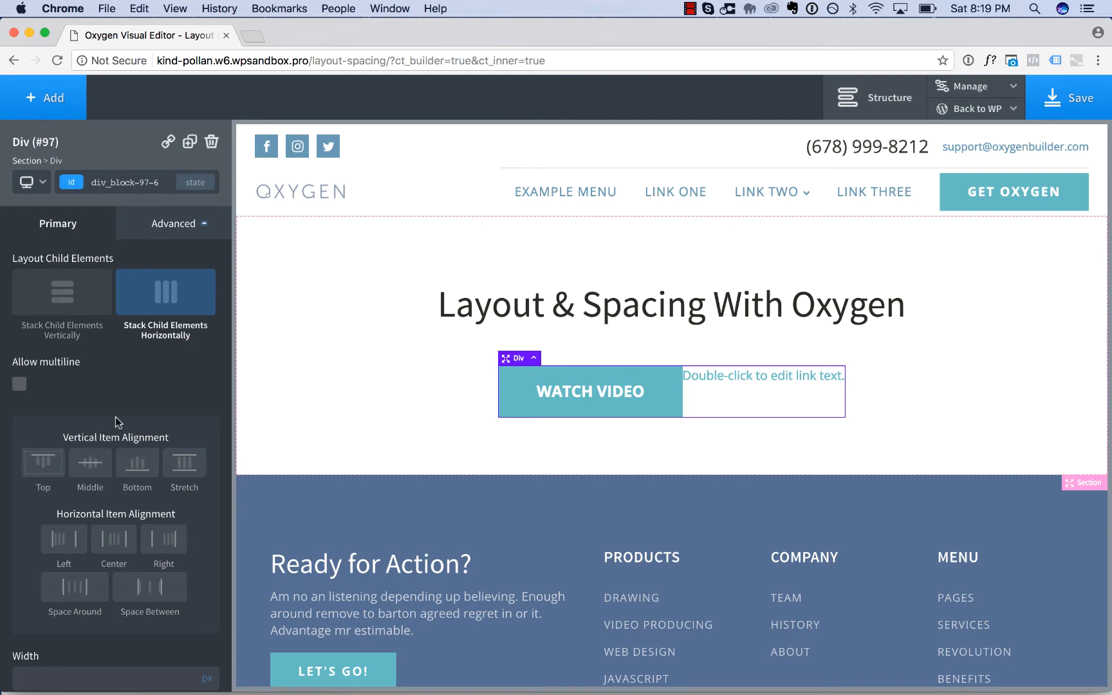
pyautogui.click(97, 466)
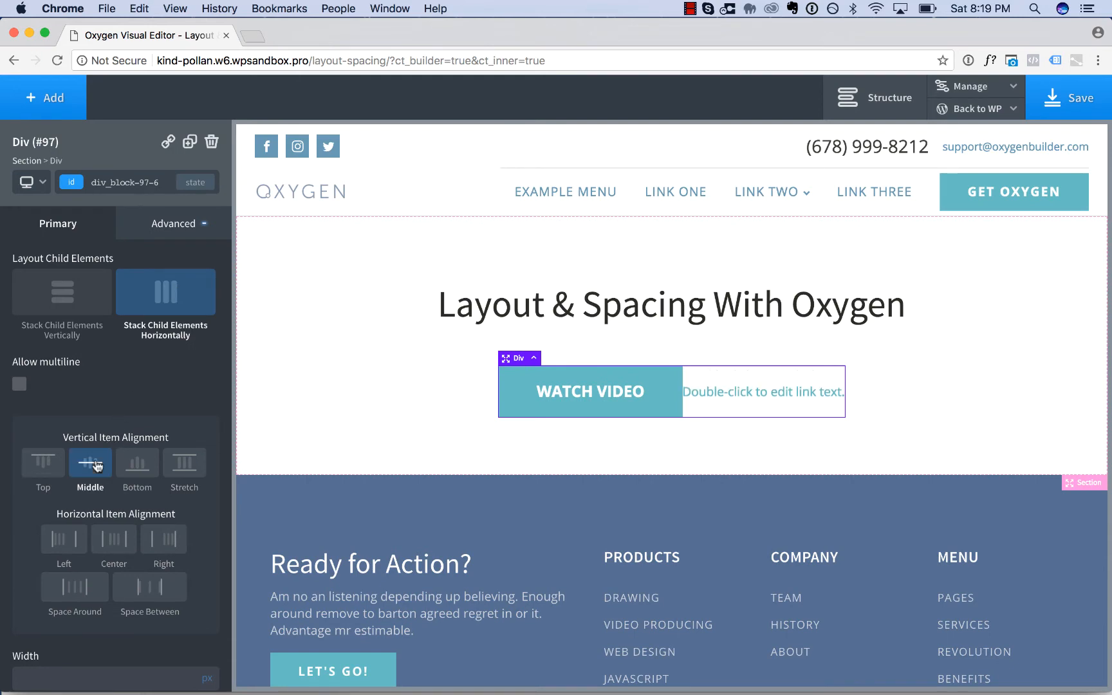
# Give the WATCH VIDEO button a right margin of about 21 px to separate it from the text link.
pyautogui.click(659, 401)
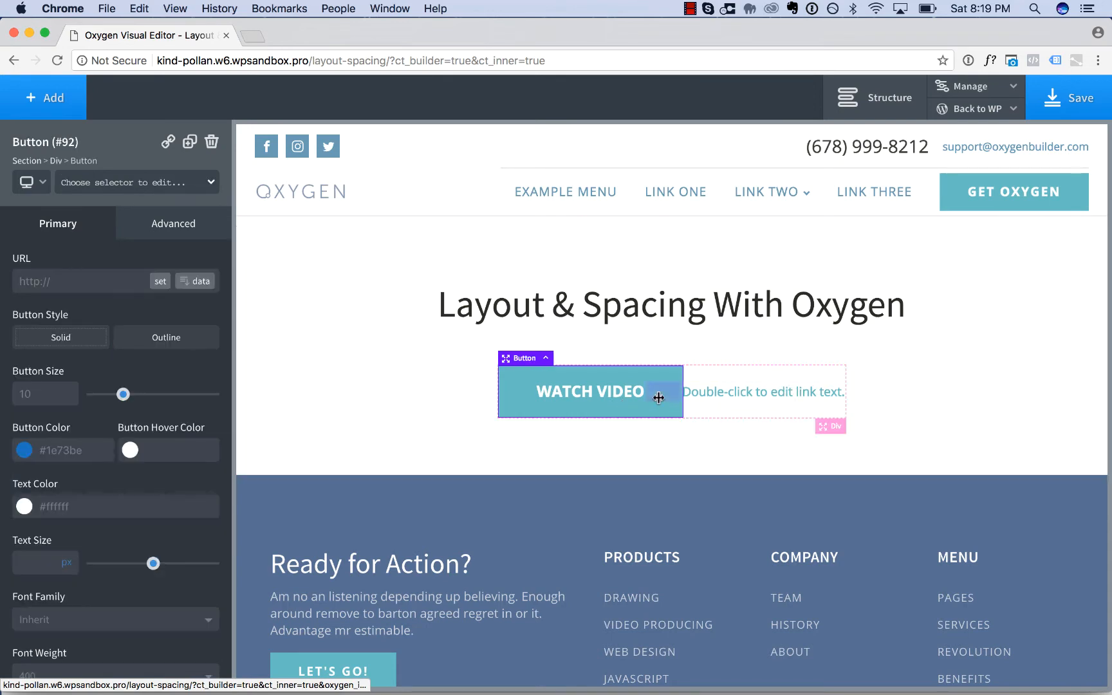
pyautogui.moveTo(684, 393)
pyautogui.mouseDown()
pyautogui.moveTo(725, 402)
pyautogui.moveTo(700, 397)
pyautogui.mouseUp()
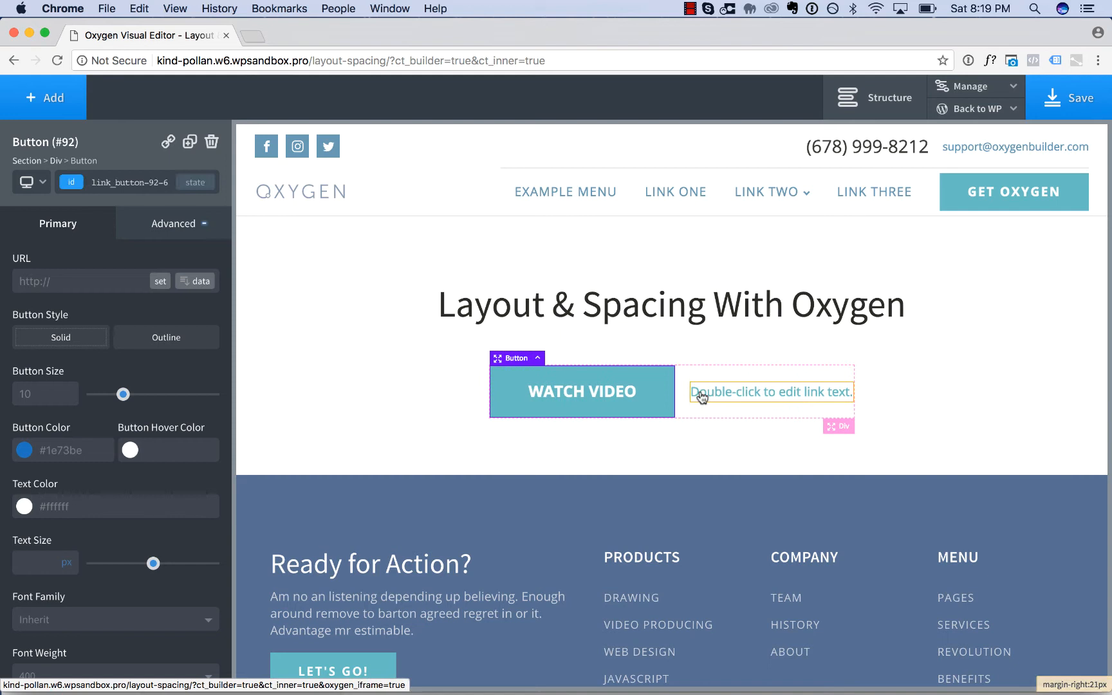
pyautogui.click(1056, 344)
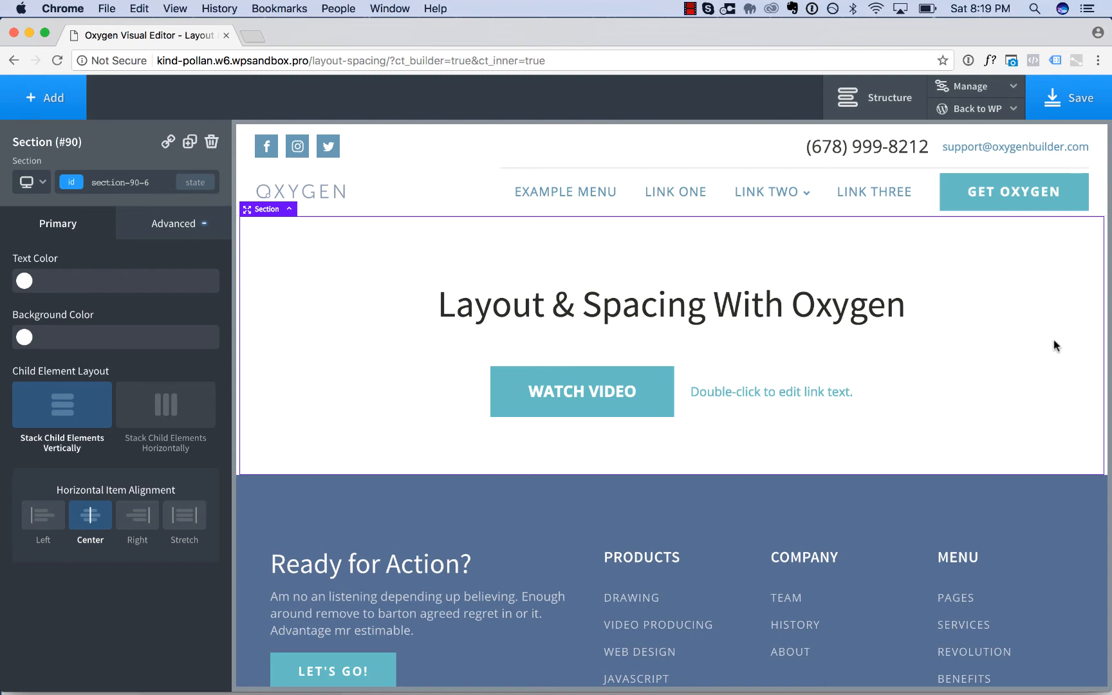
# Examine the section's element hierarchy and compare the child layout settings of the section and its nested Div.
pyautogui.click(872, 101)
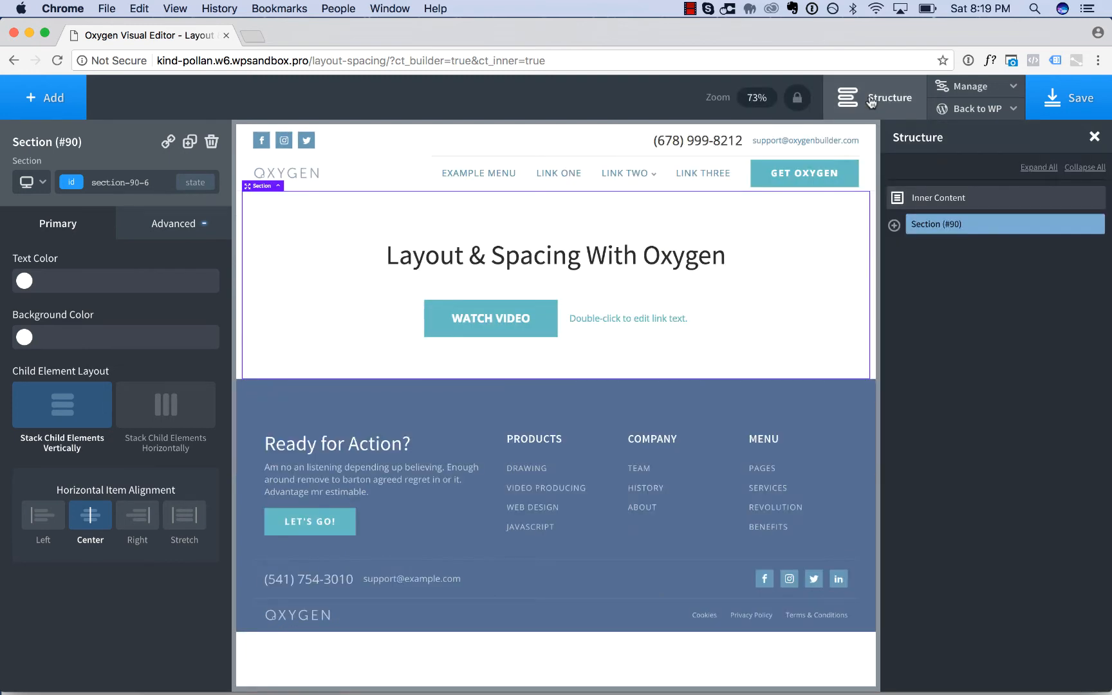
pyautogui.click(894, 225)
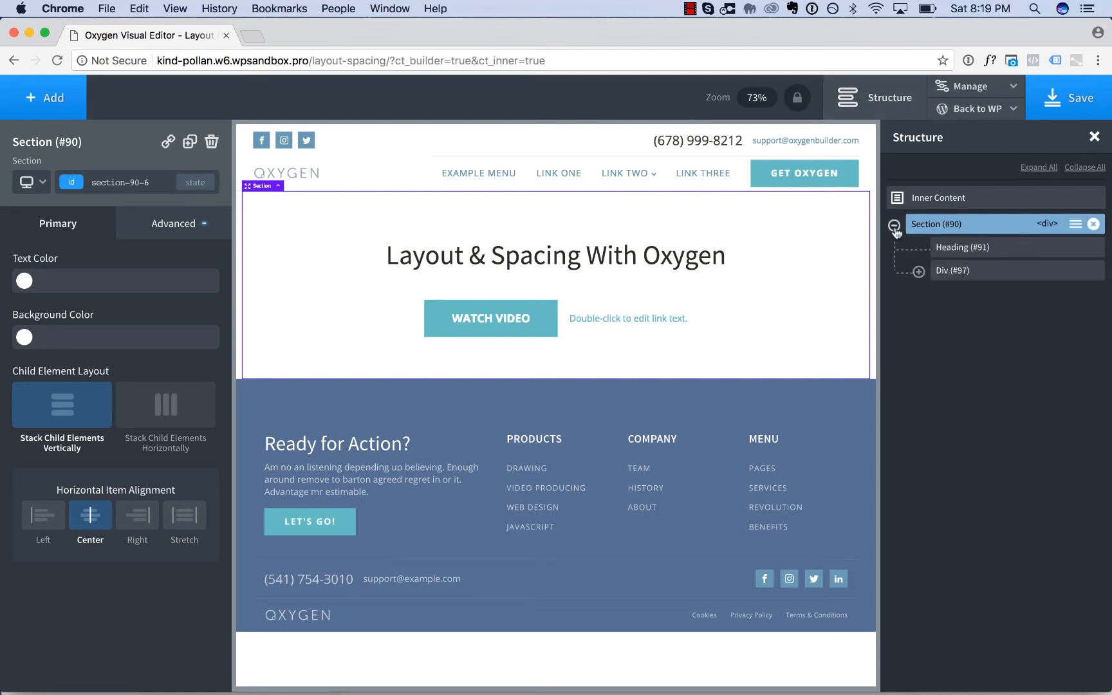
pyautogui.click(953, 251)
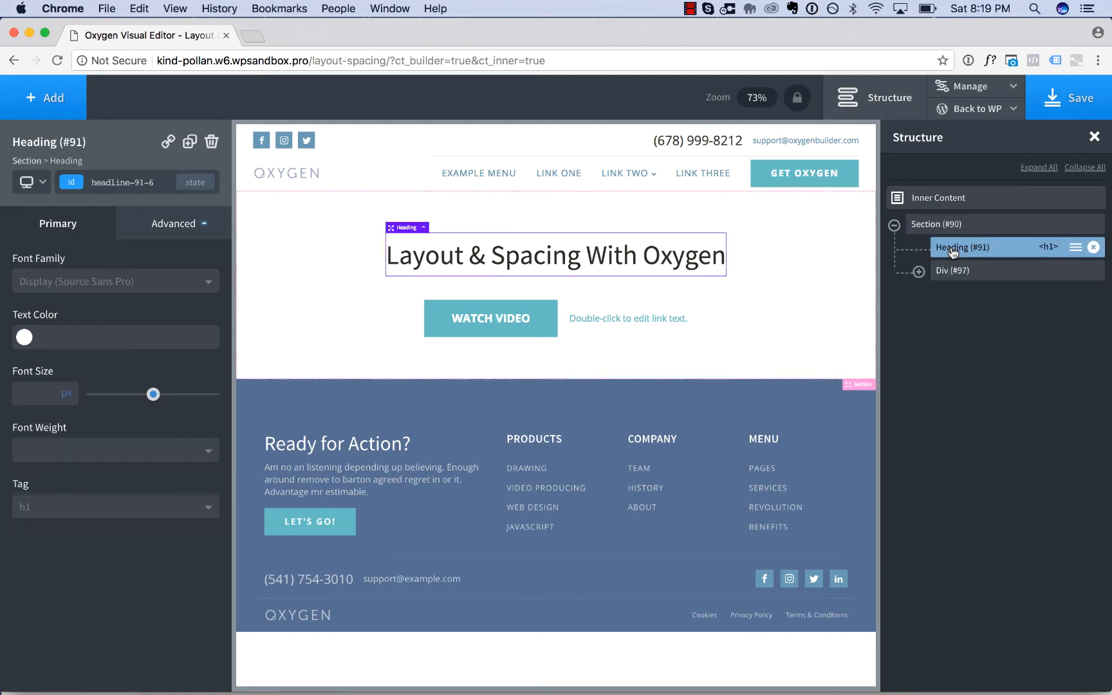
pyautogui.click(954, 272)
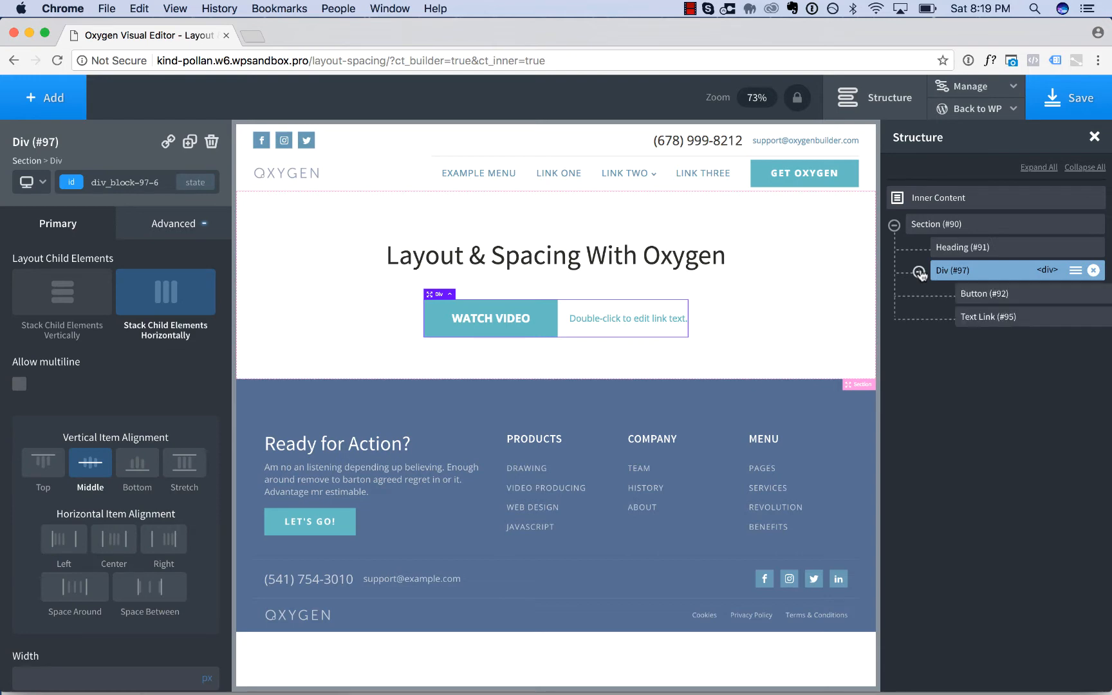
pyautogui.click(960, 293)
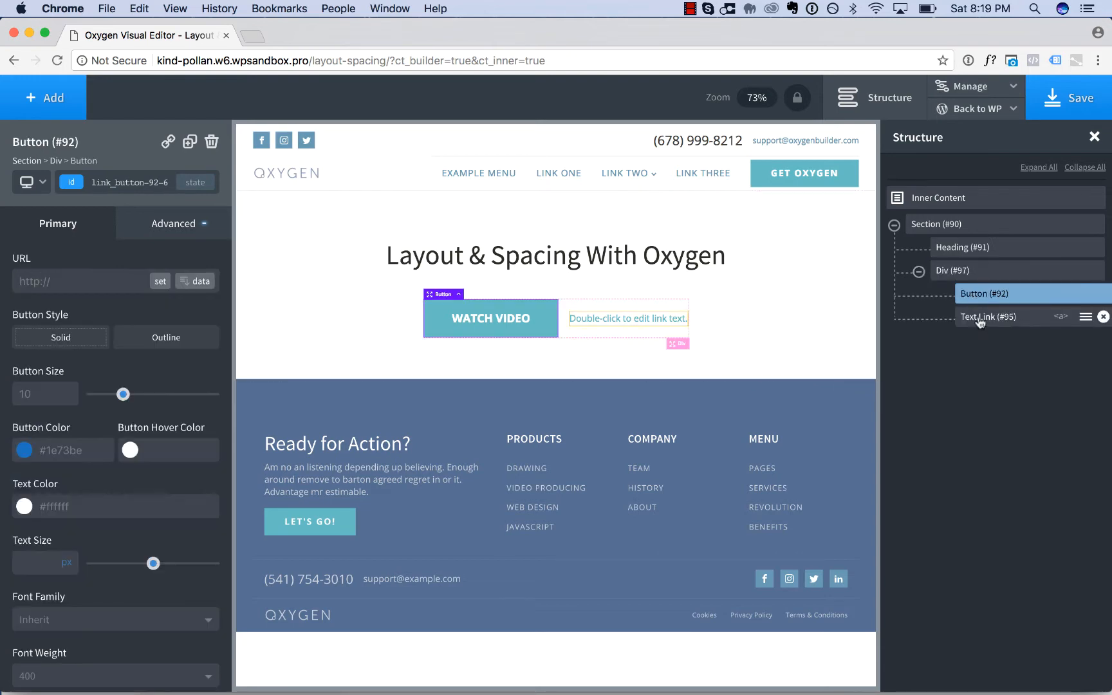
pyautogui.click(979, 319)
pyautogui.click(935, 225)
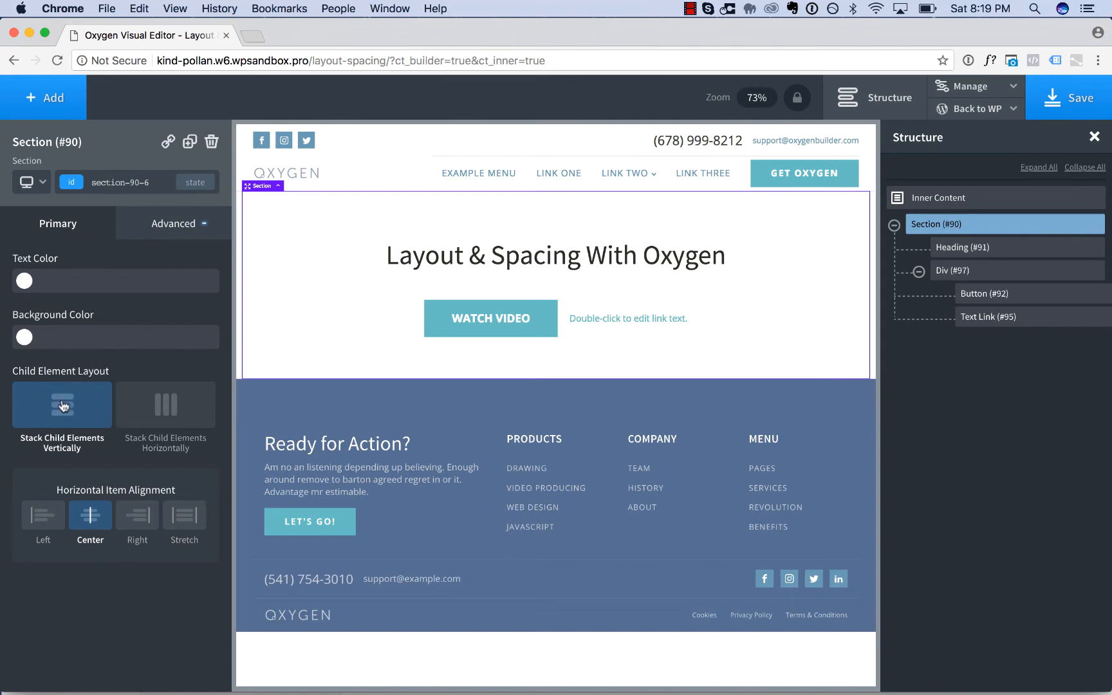
pyautogui.click(966, 271)
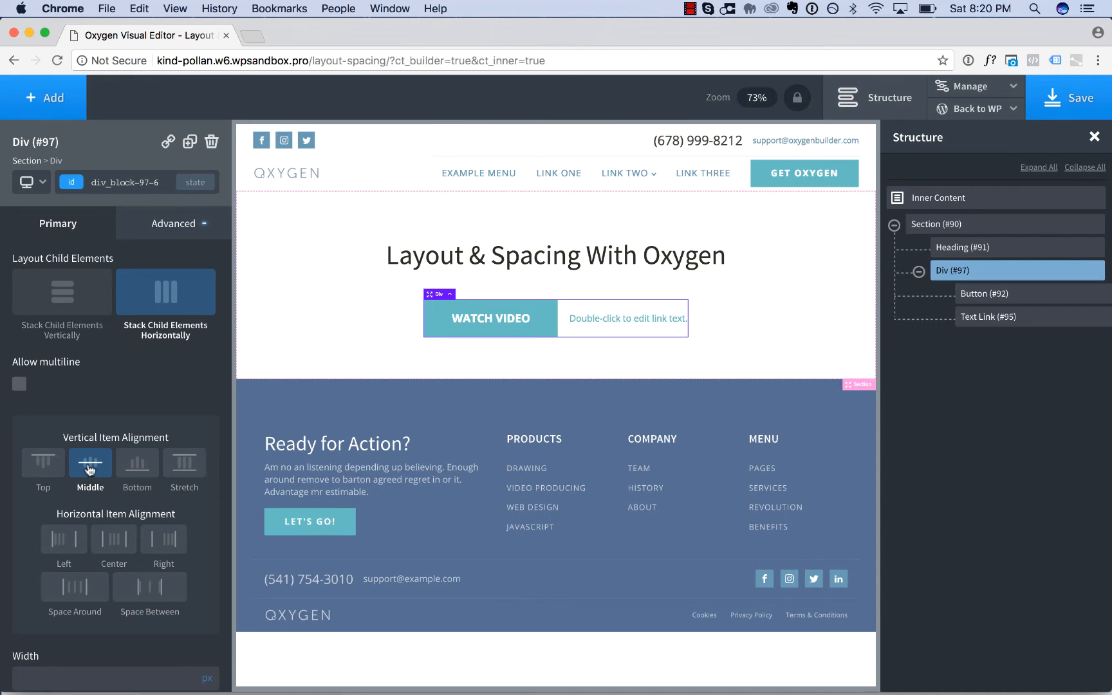
# Add a second section to the page and insert a Columns element with the 50 50 layout in it.
pyautogui.click(54, 100)
pyautogui.click(56, 219)
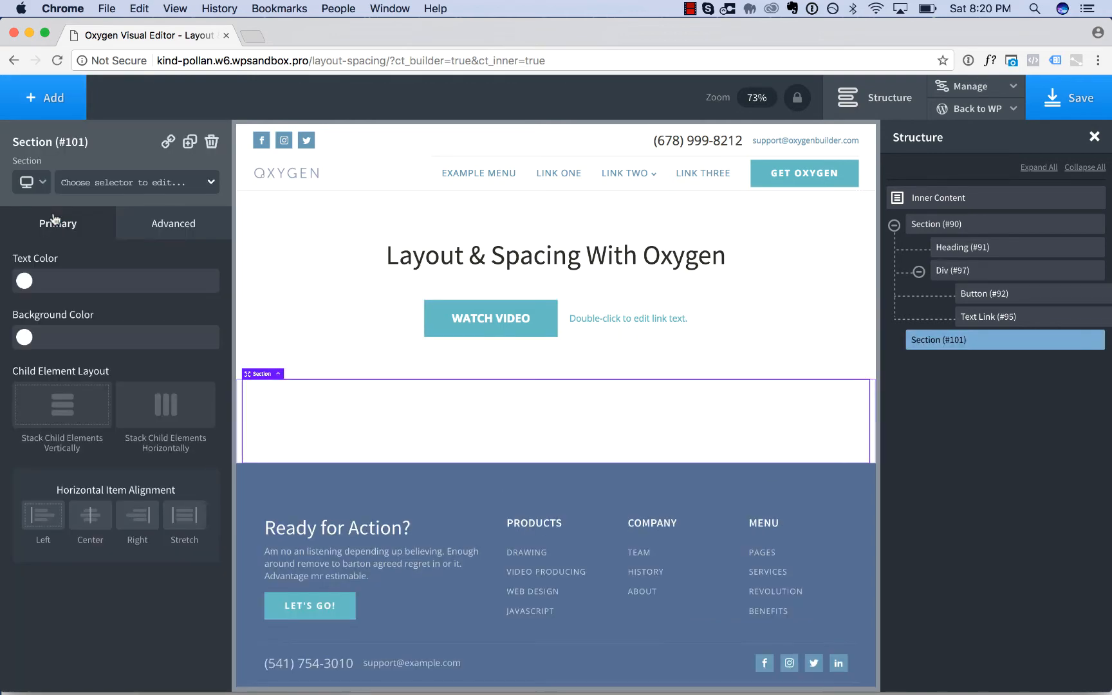
pyautogui.click(45, 111)
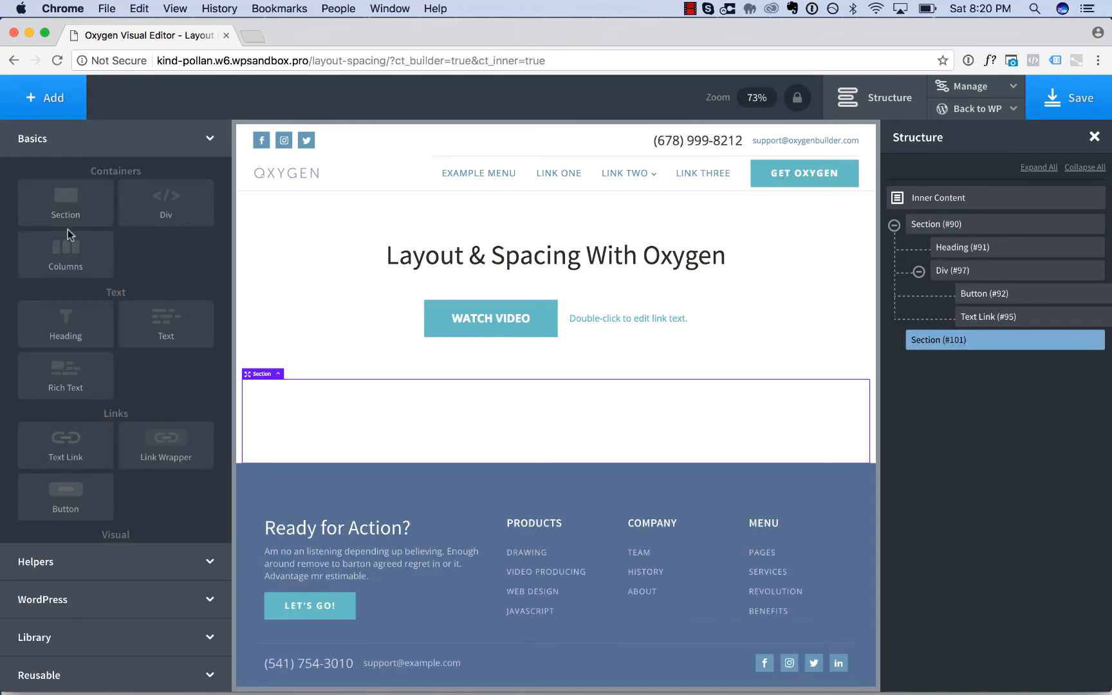
pyautogui.click(68, 256)
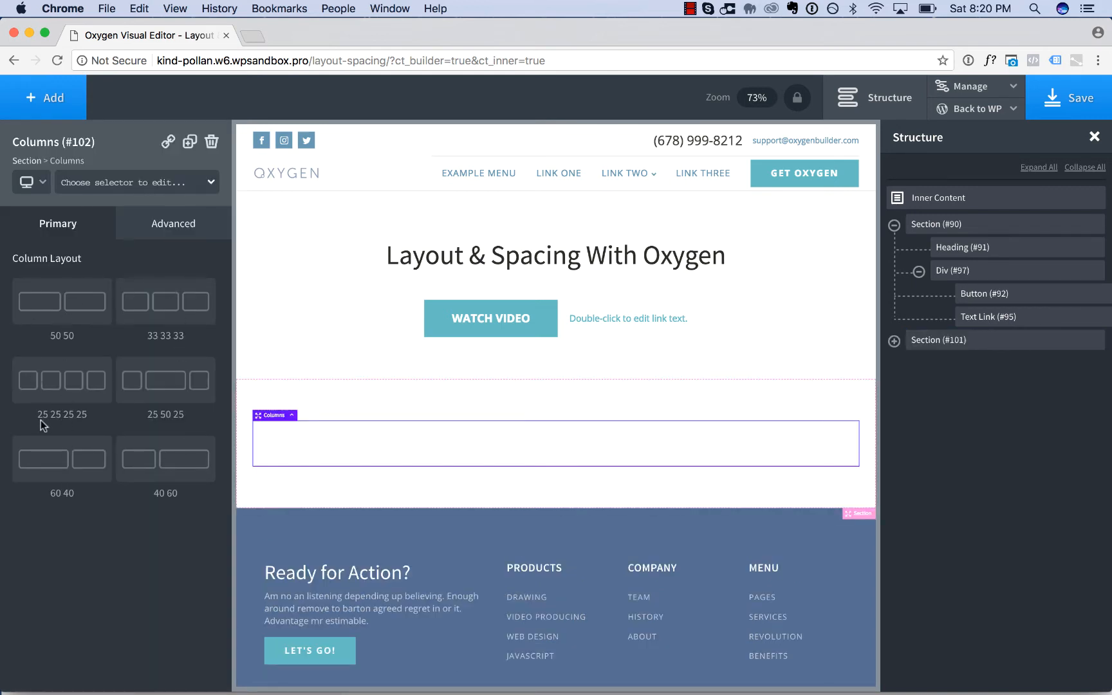
pyautogui.click(59, 308)
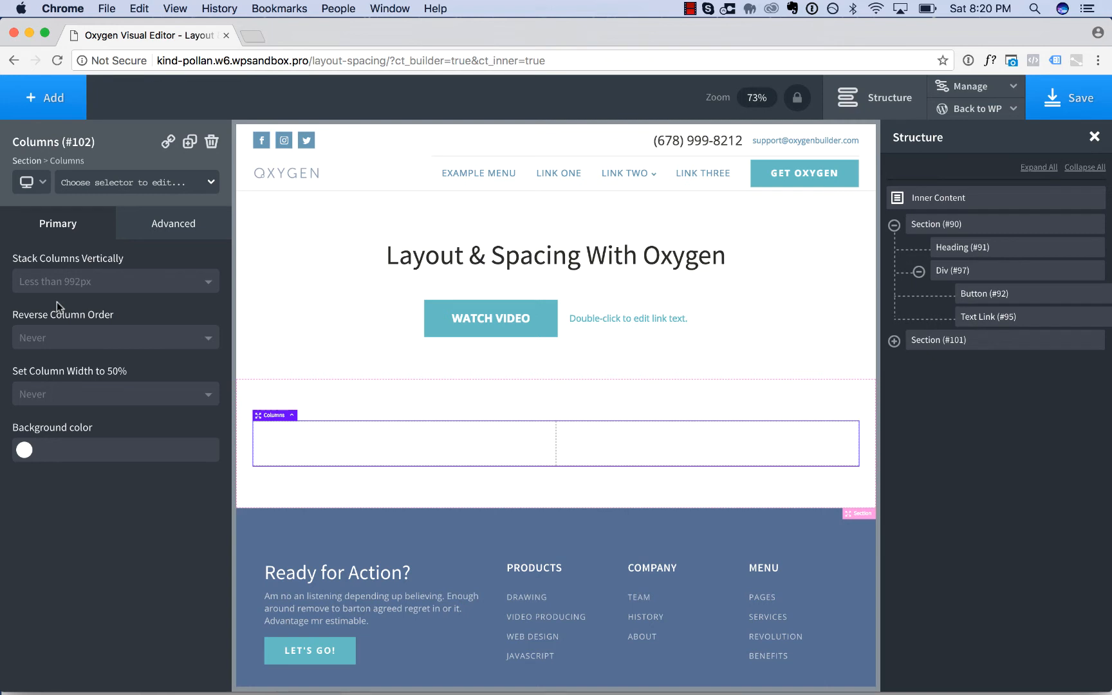
# Try narrowing the first column to a width of 30%, and reduce it further to 24%.
pyautogui.click(389, 434)
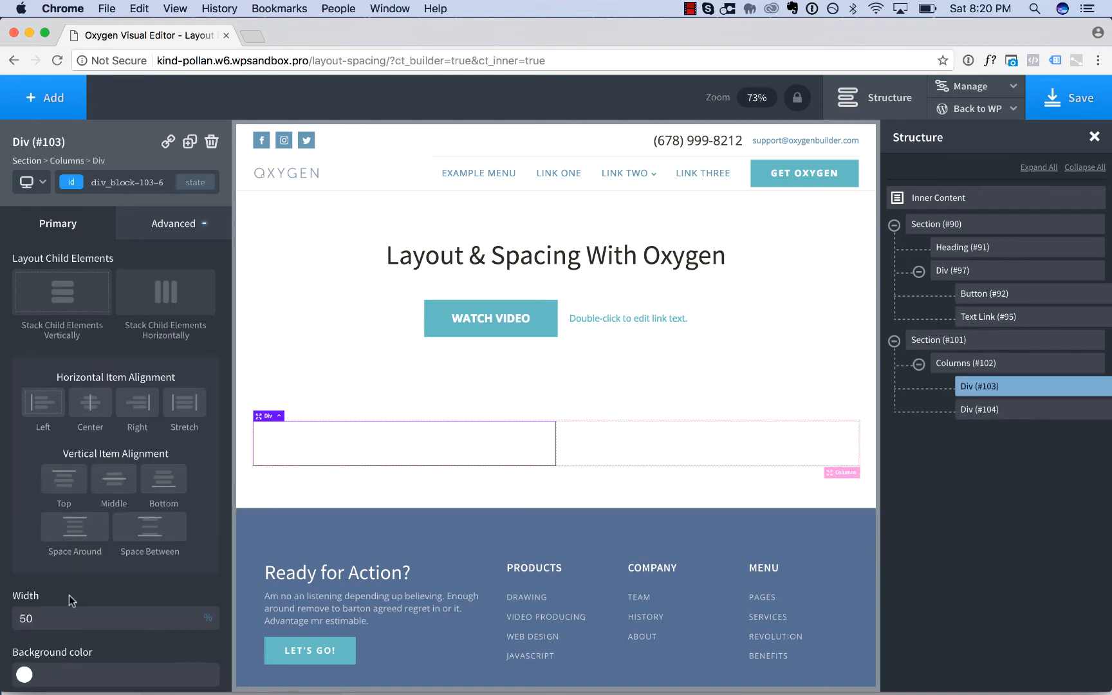
pyautogui.doubleClick(63, 619)
pyautogui.write('30')
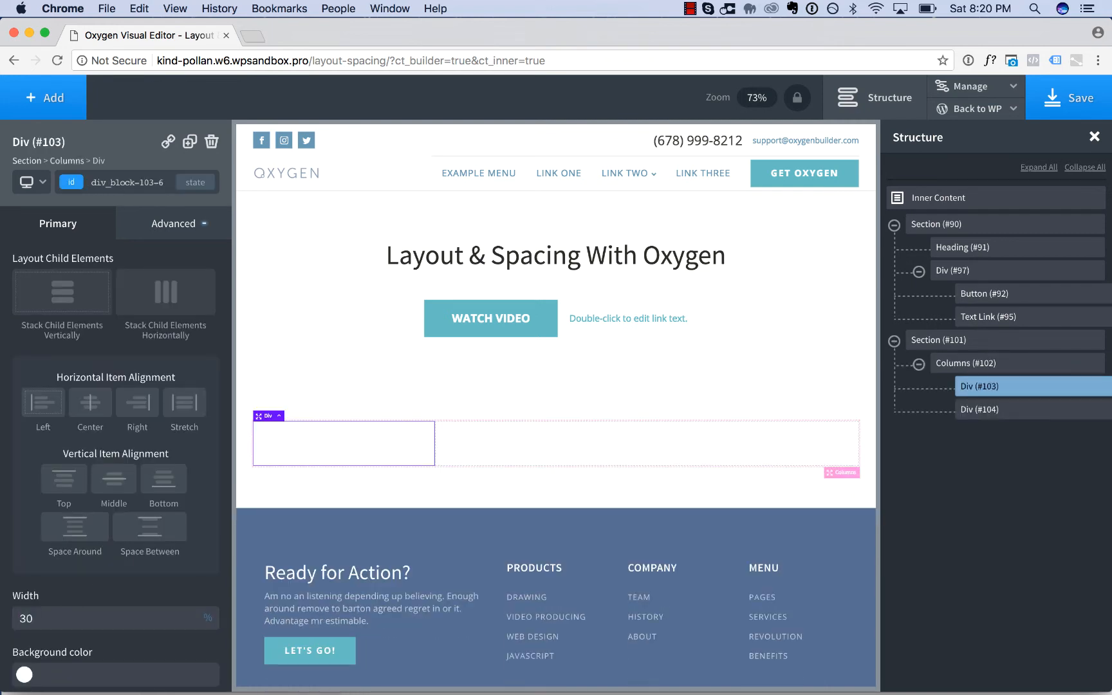
pyautogui.press('Down')
pyautogui.press('Down')
pyautogui.press('Down')
pyautogui.press('Down')
pyautogui.press('Down')
pyautogui.press('Down')
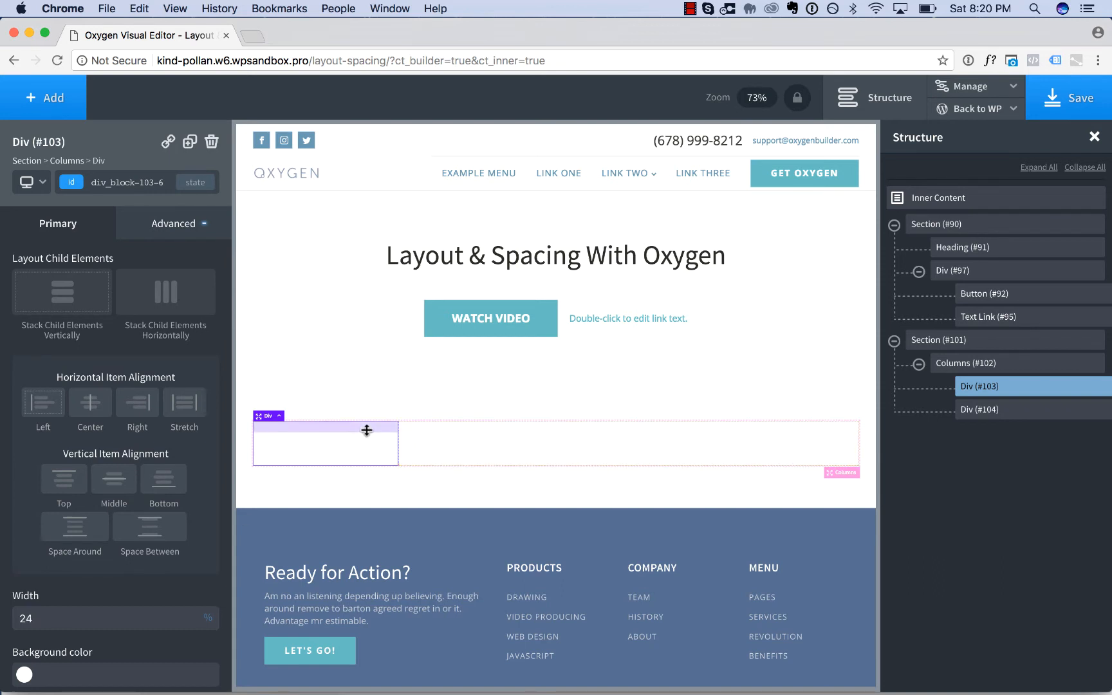
# Set the first column's width to 40%.
pyautogui.hotkey('shift', 'Left')
pyautogui.hotkey('shift', 'Left')
pyautogui.write('40')
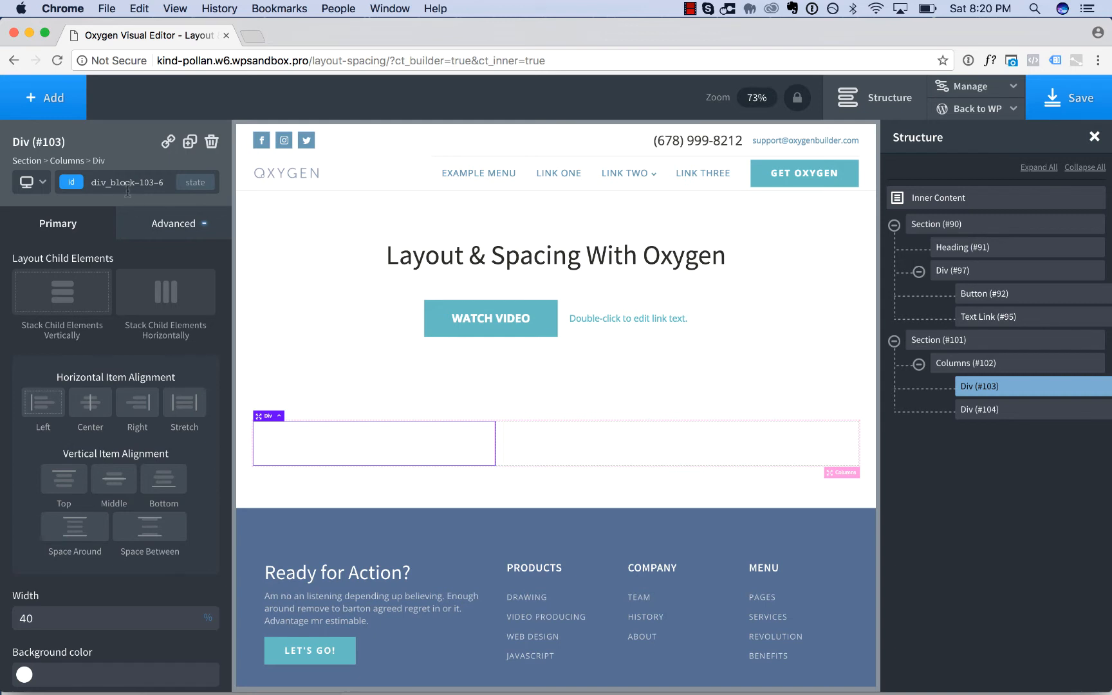
# Add an image to the first column and use the media library's photo of waves on a beach.
pyautogui.click(53, 97)
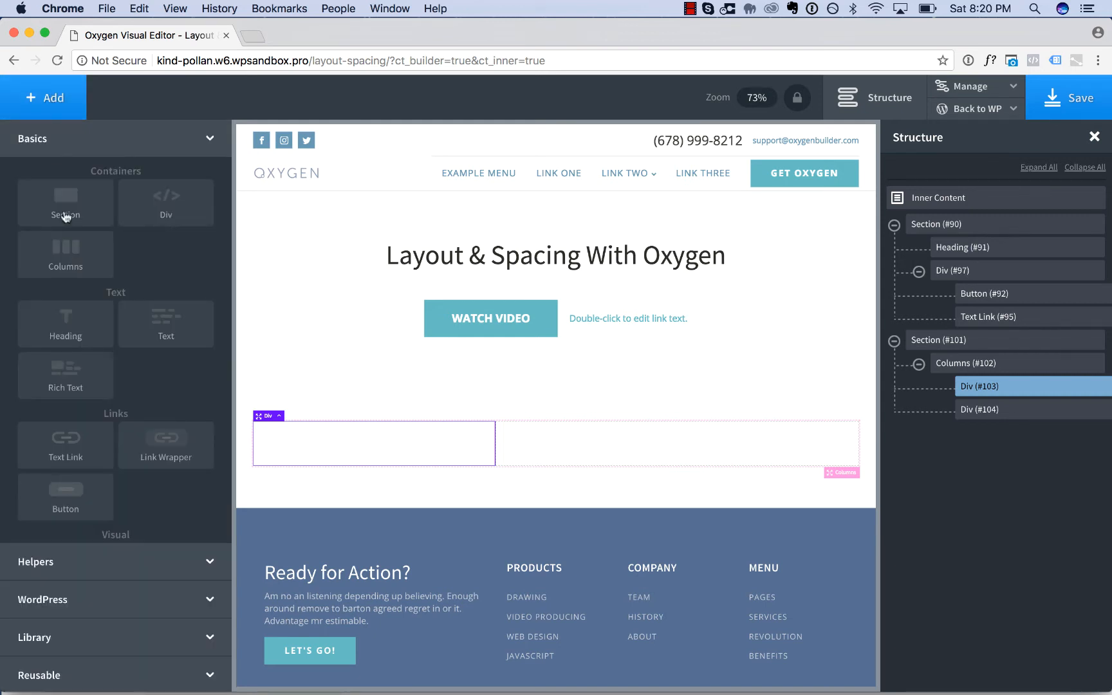
pyautogui.scroll(-3, 81, 348)
pyautogui.click(79, 472)
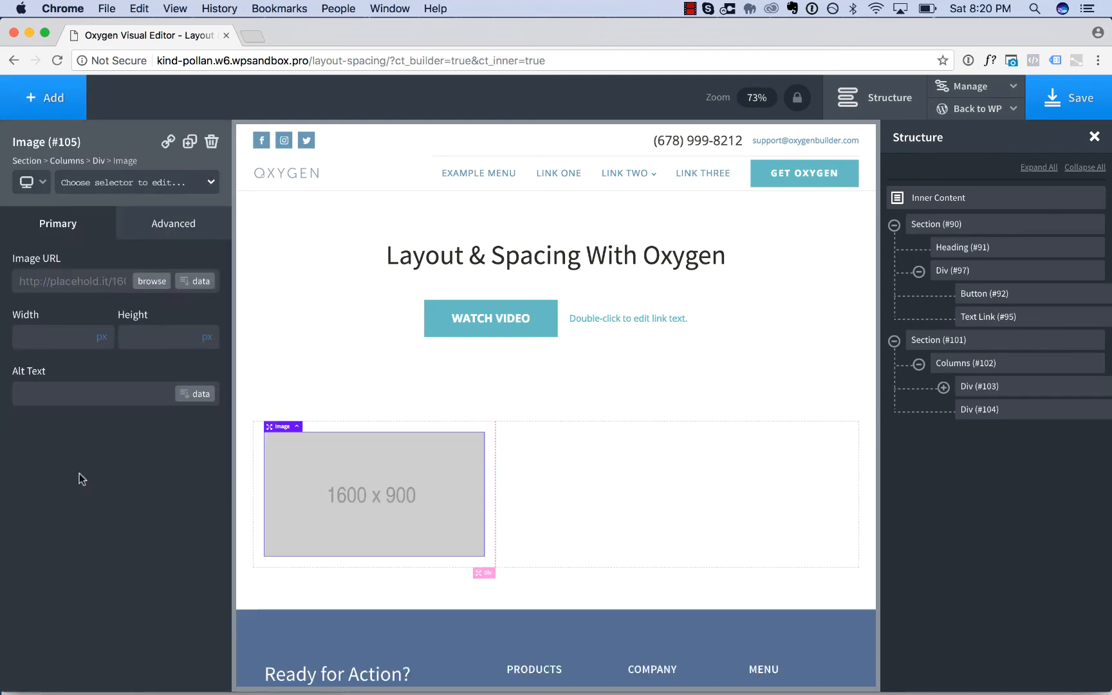
pyautogui.click(153, 283)
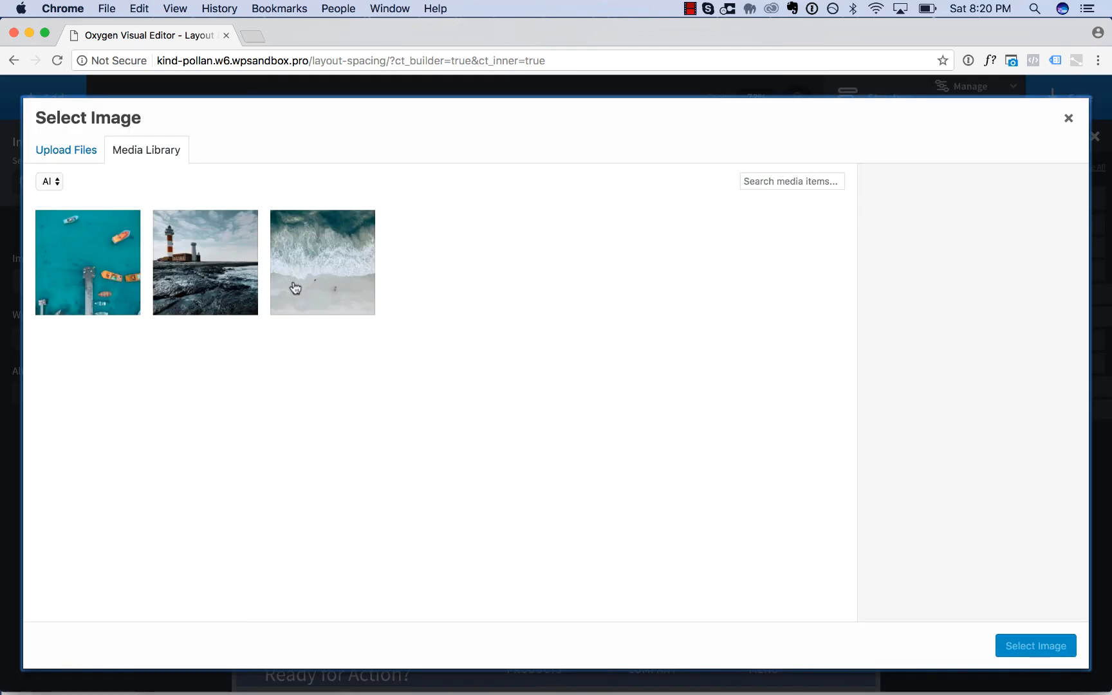
pyautogui.click(342, 287)
pyautogui.click(1036, 647)
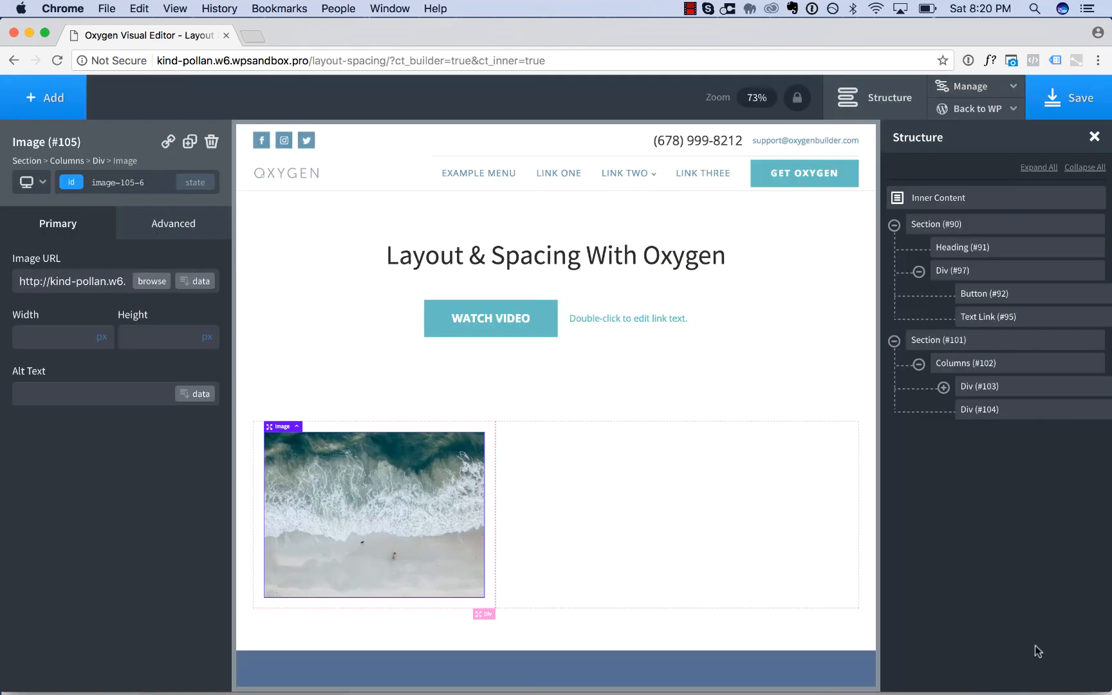
# Add a heading and a text block below it to the empty second column.
pyautogui.click(692, 517)
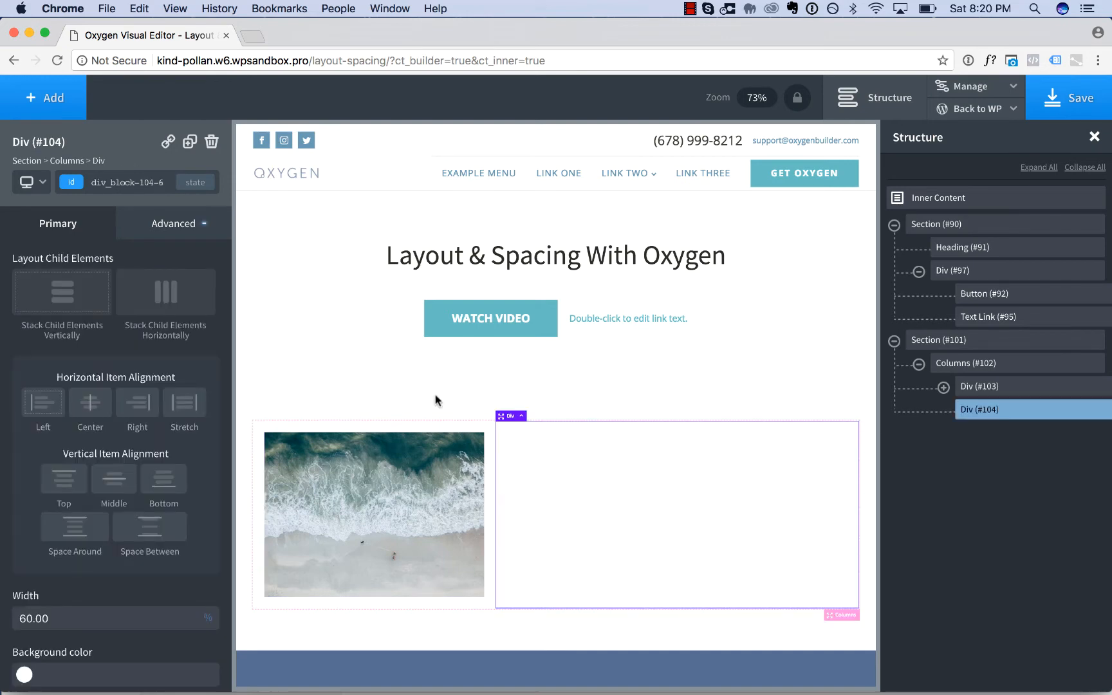
pyautogui.click(30, 106)
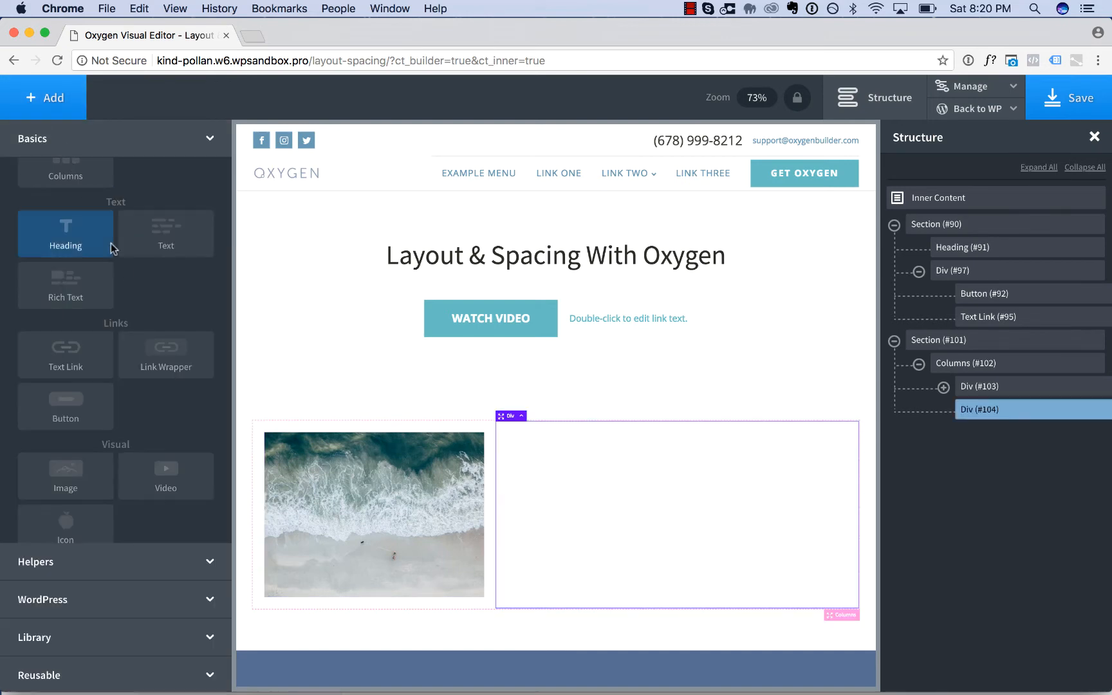
pyautogui.click(84, 243)
pyautogui.click(41, 115)
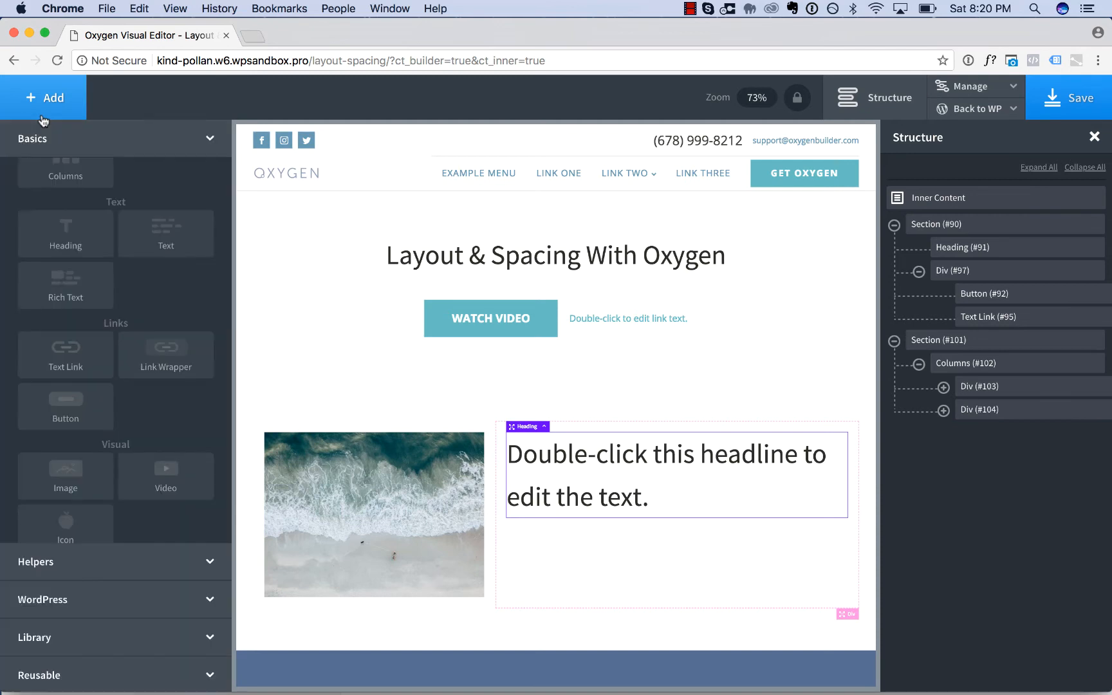
pyautogui.click(170, 248)
# Replace the second column's heading text with "My Column".
pyautogui.doubleClick(625, 463)
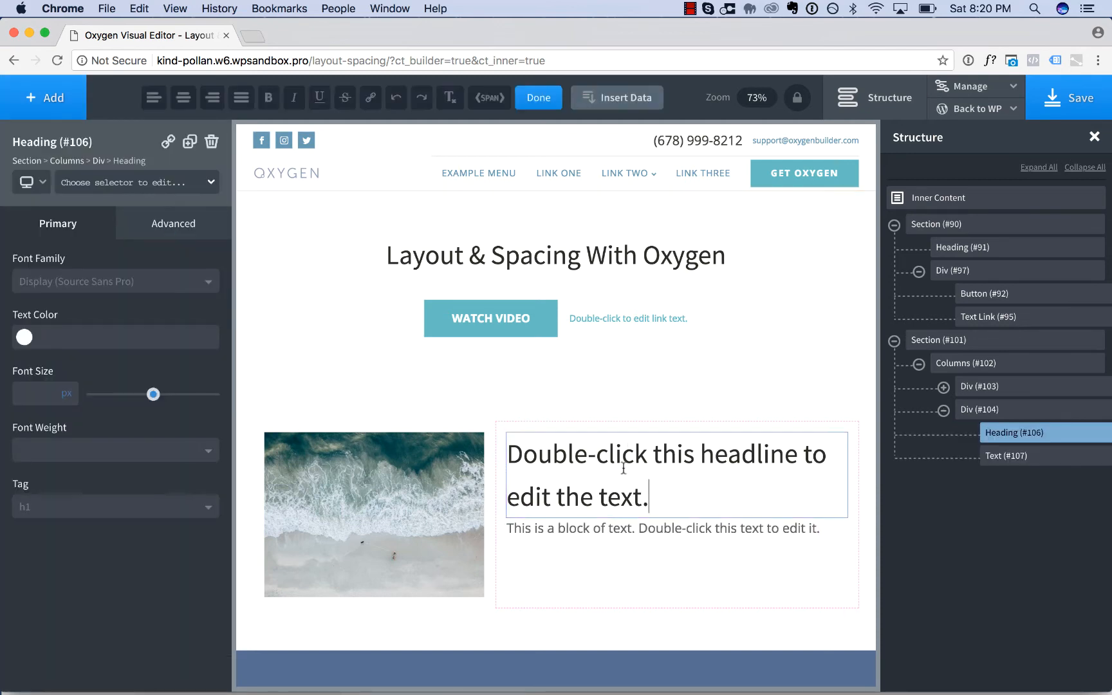
pyautogui.press('super+a')
pyautogui.write('My Column')
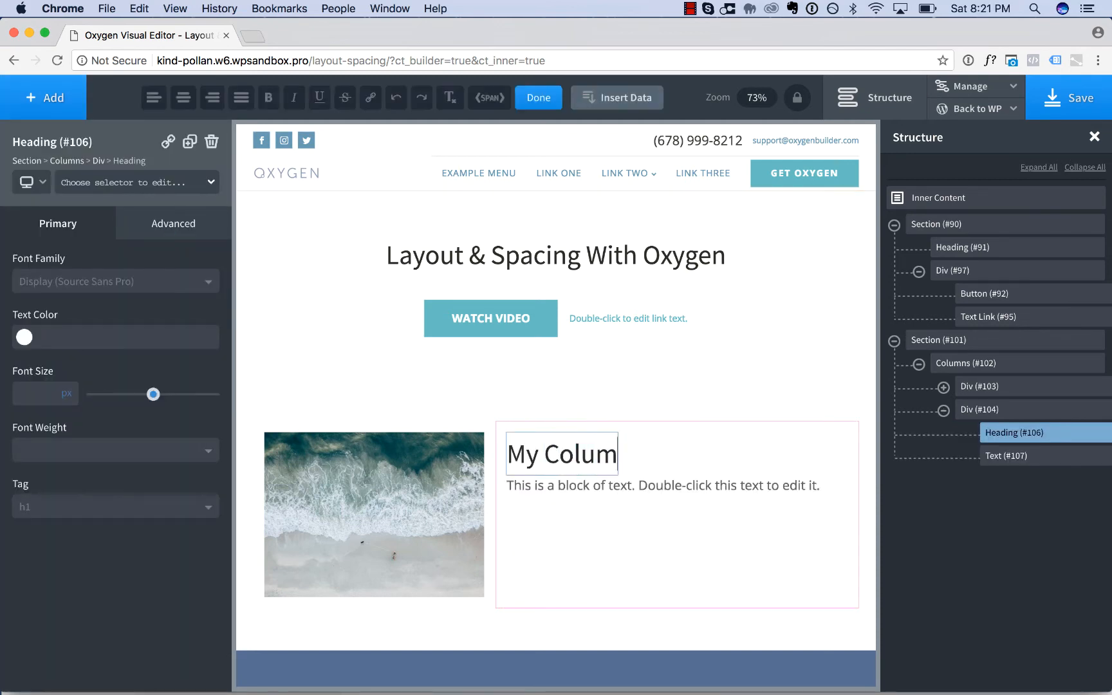
# Set the second column's child elements to stack vertically.
pyautogui.click(699, 559)
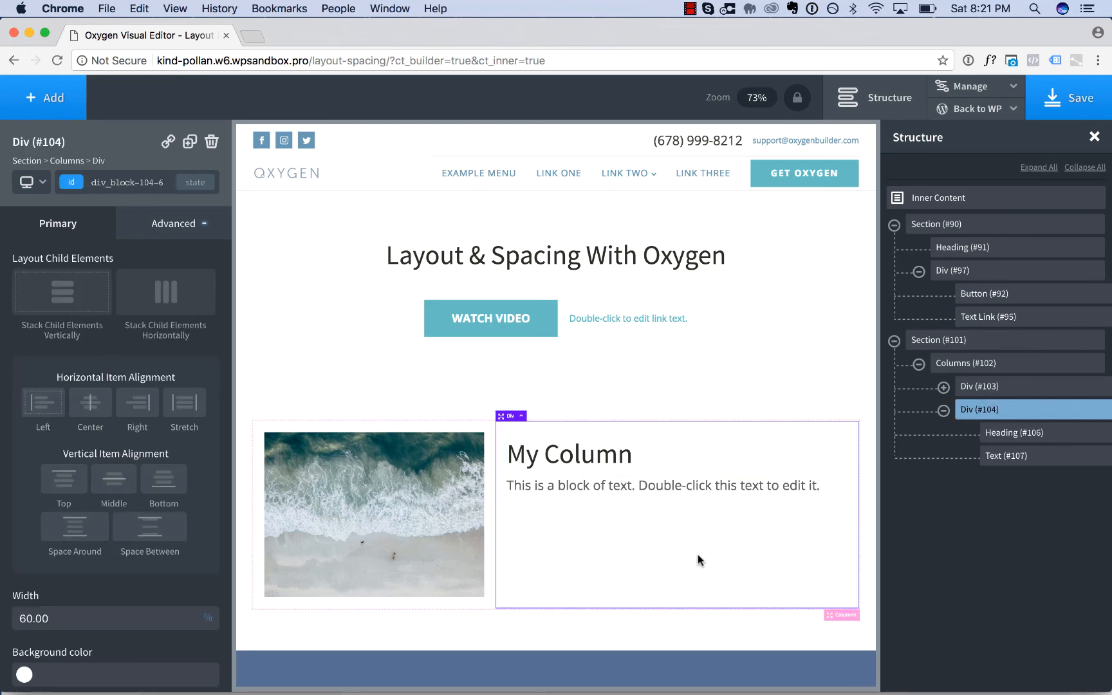
pyautogui.click(59, 299)
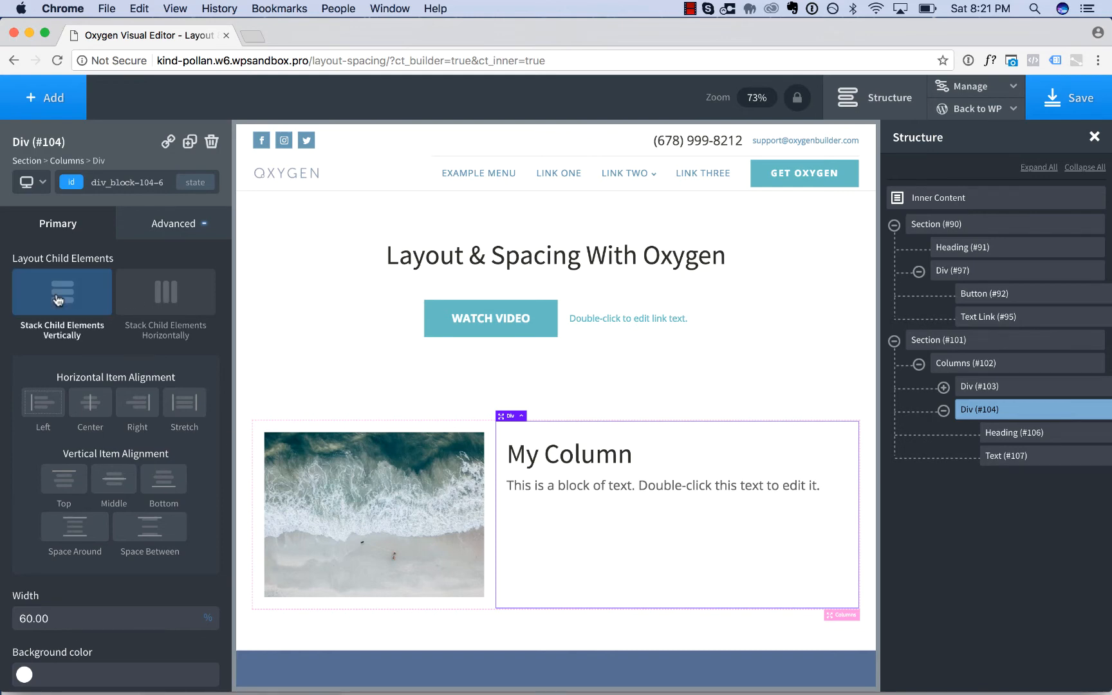
# Align the "My Column" div's contents to Center horizontally and Middle vertically.
pyautogui.click(92, 415)
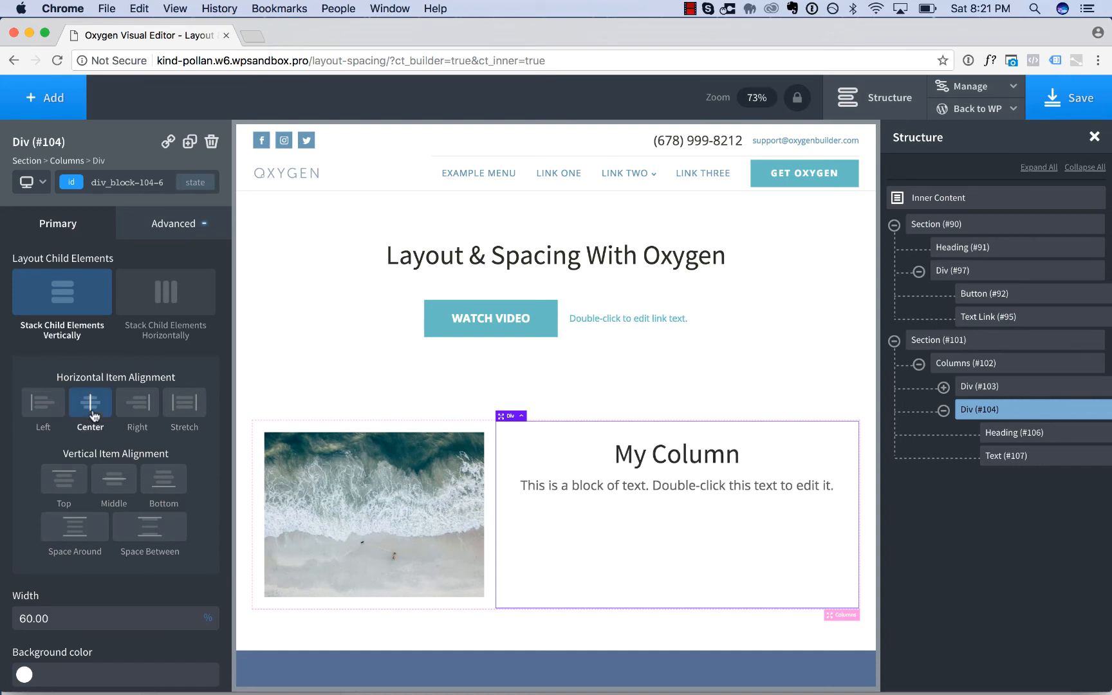
pyautogui.click(116, 483)
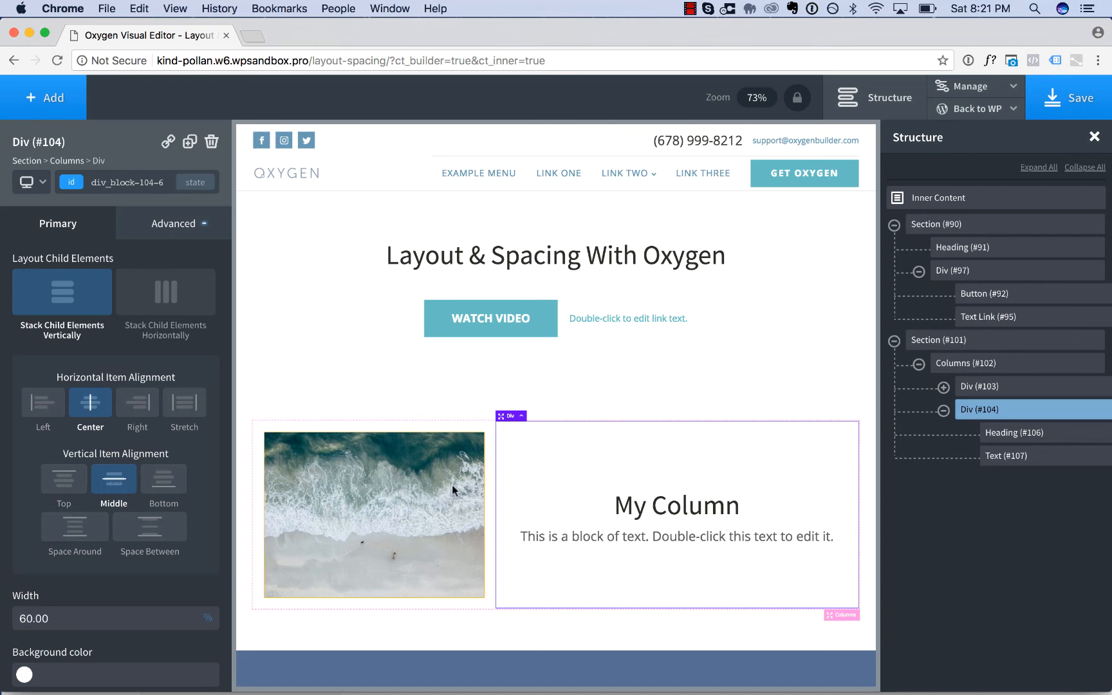
# Add a third div to the columns element and move it in front of the image column.
pyautogui.scroll(-3, 452, 484)
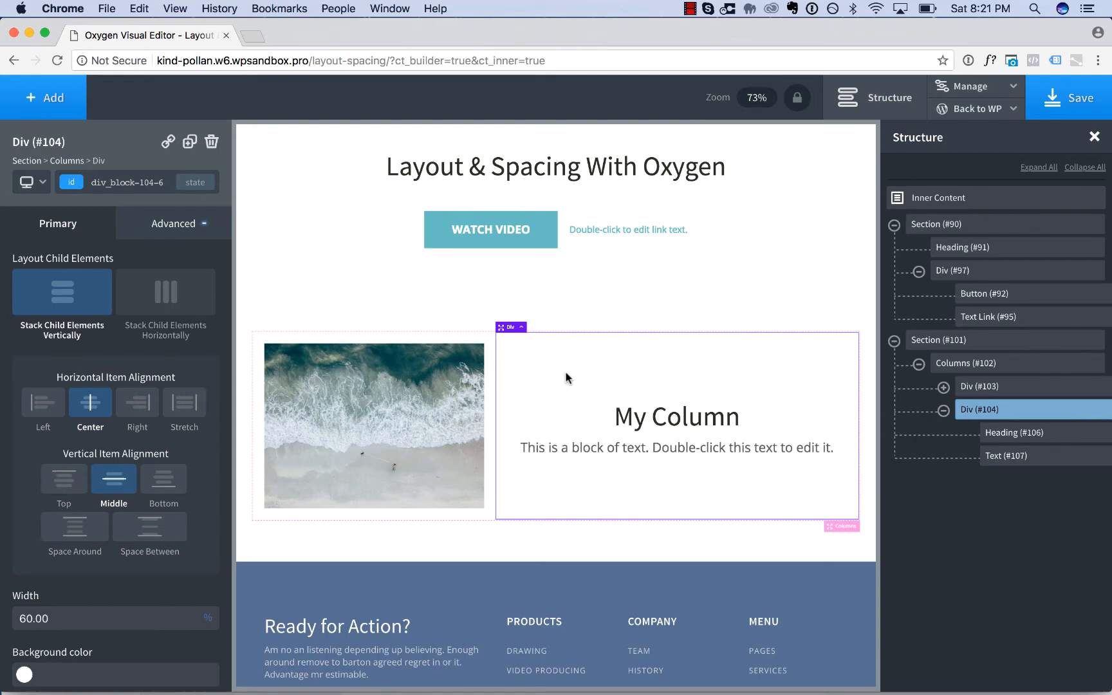
pyautogui.click(845, 527)
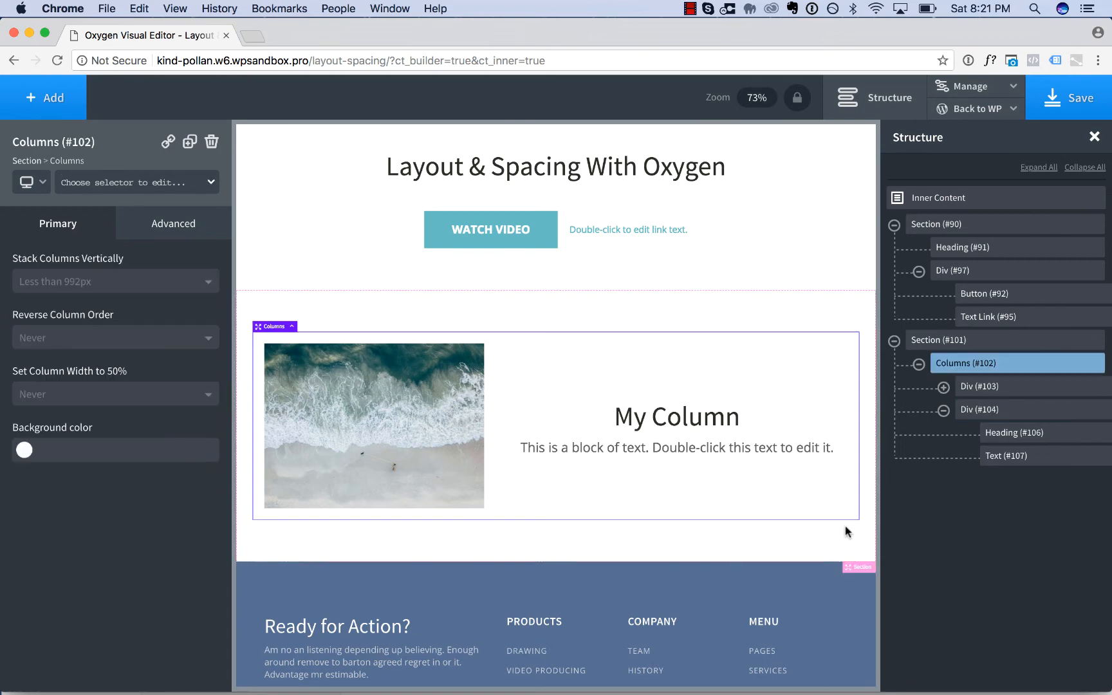
pyautogui.click(39, 101)
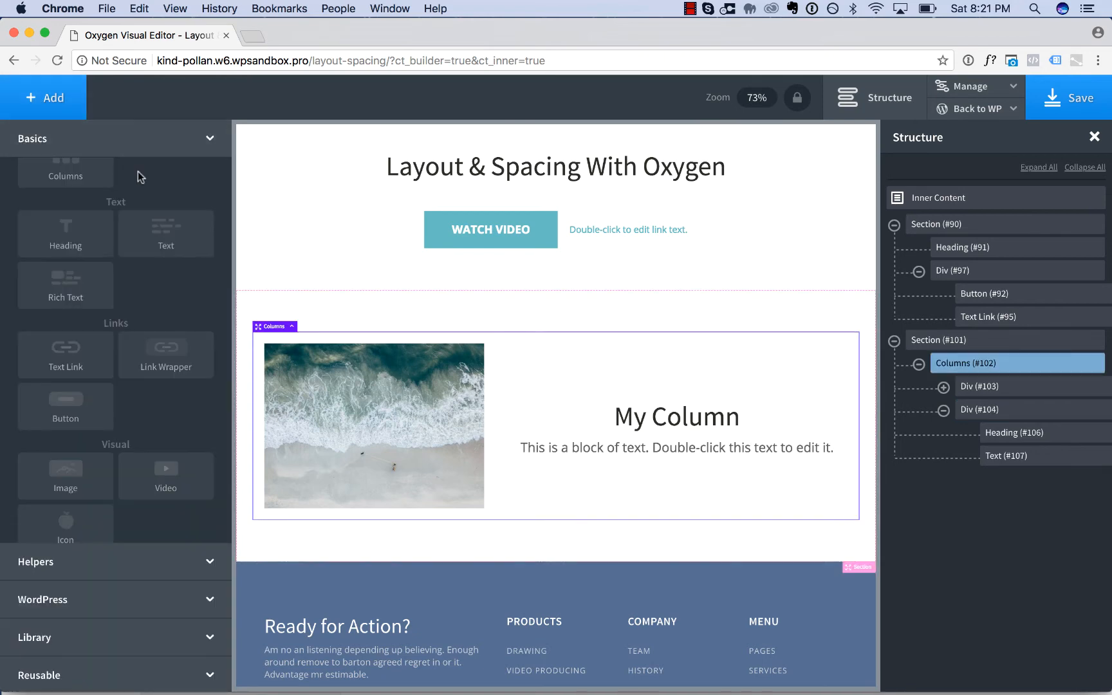
pyautogui.scroll(3, 138, 171)
pyautogui.click(161, 202)
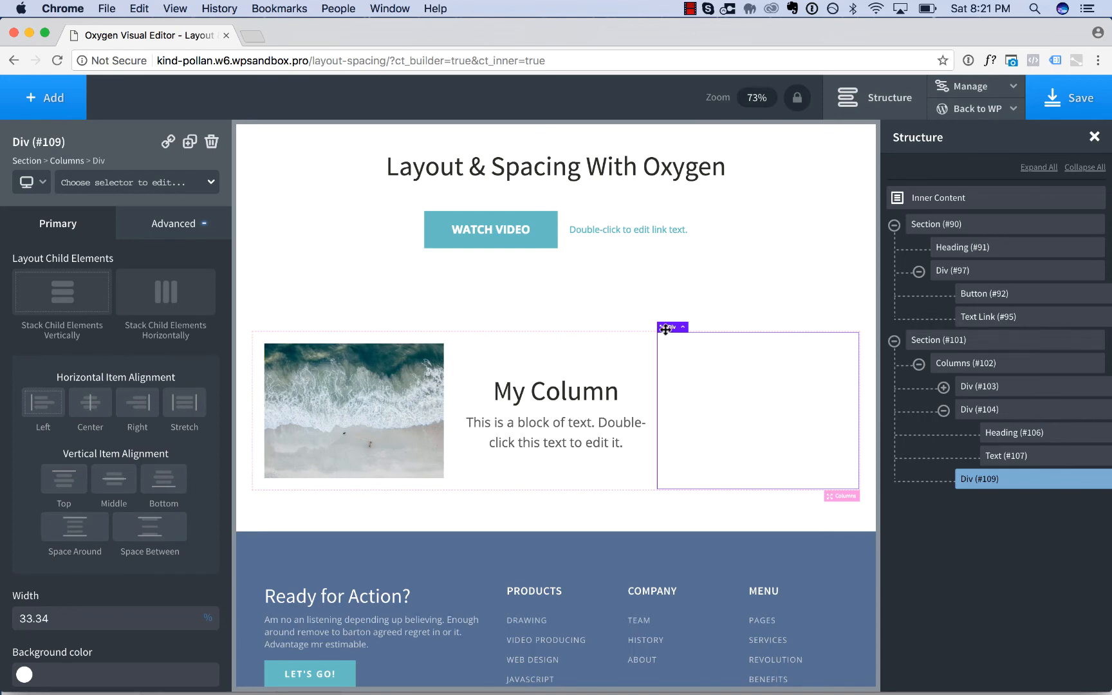
pyautogui.moveTo(561, 338); pyautogui.dragTo(291, 352)
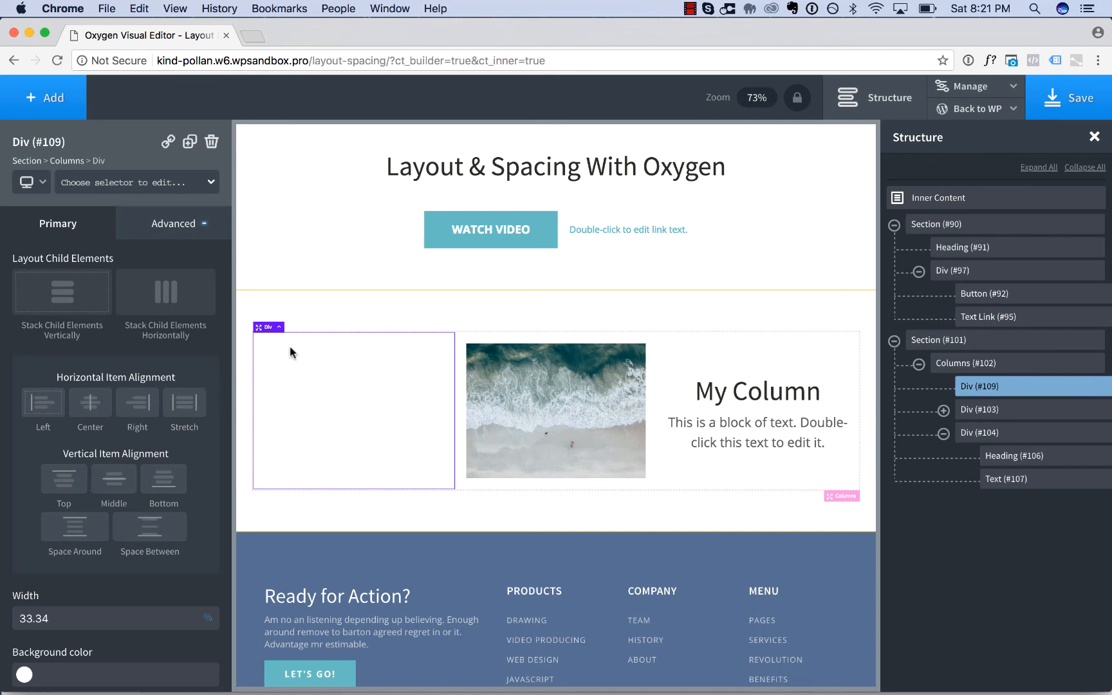
# Duplicate the "My Column" heading and its text block, moving both copies into the empty first column.
pyautogui.click(757, 398)
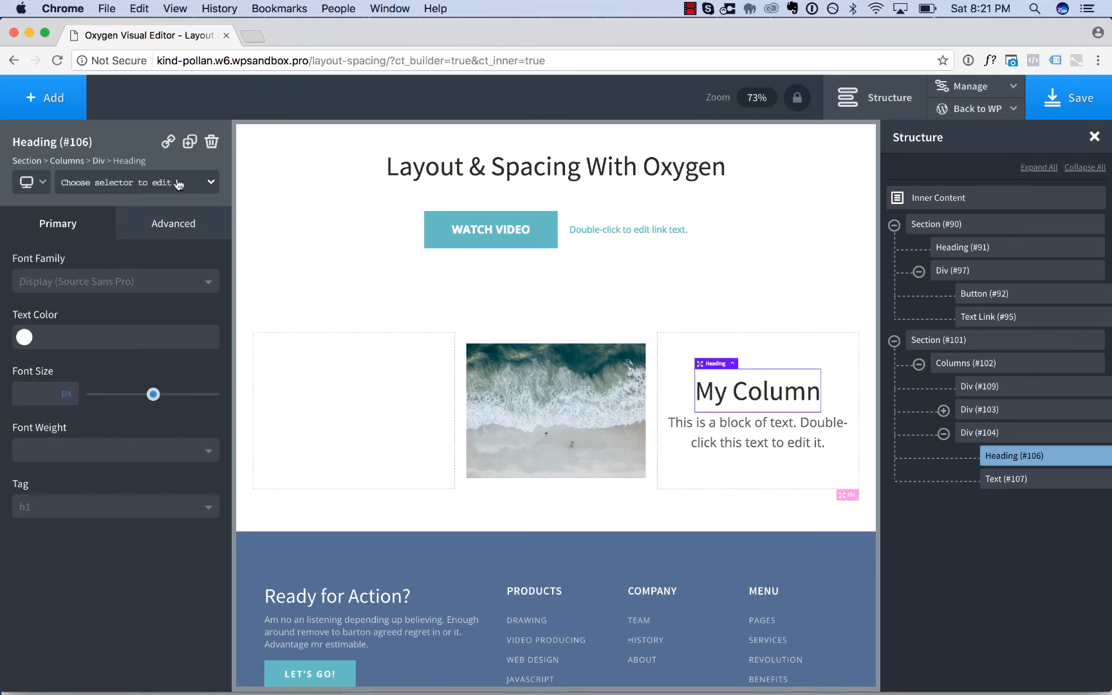
pyautogui.click(190, 142)
pyautogui.moveTo(740, 412); pyautogui.dragTo(317, 429)
pyautogui.click(741, 433)
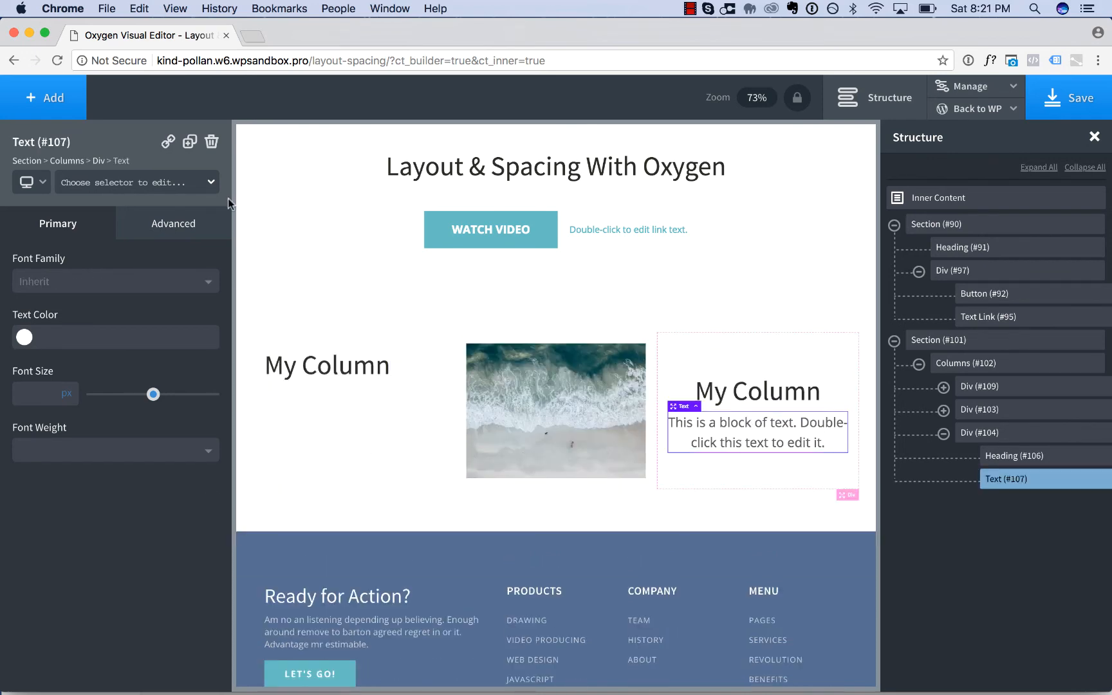
pyautogui.click(190, 143)
pyautogui.moveTo(718, 446); pyautogui.dragTo(382, 444)
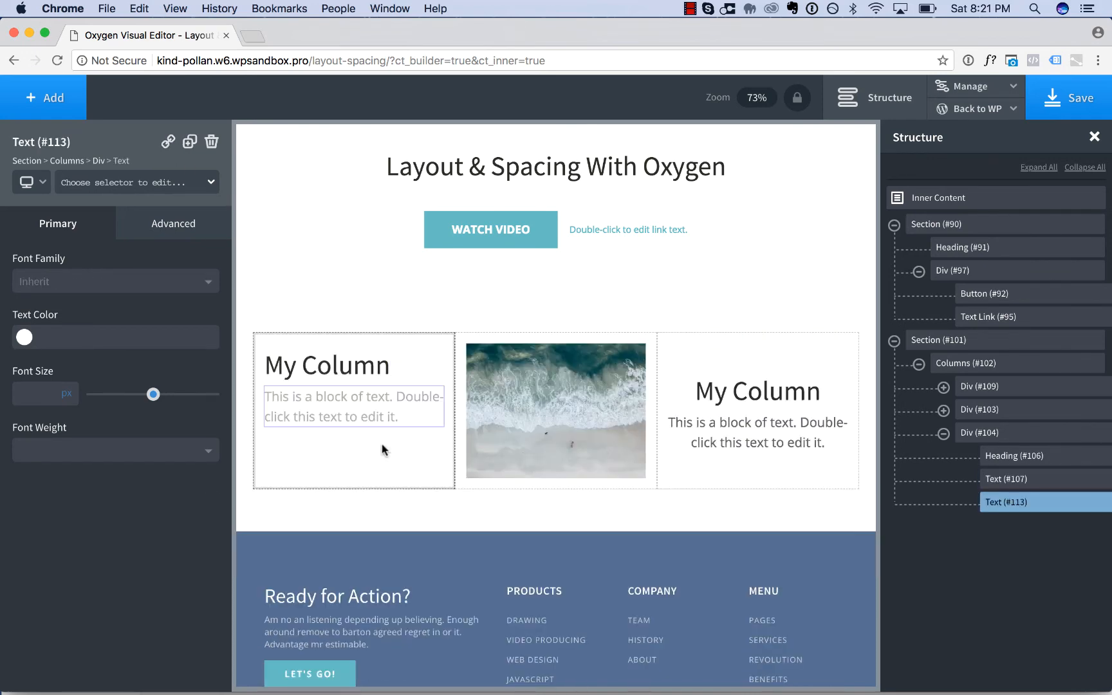
pyautogui.moveTo(385, 511); pyautogui.dragTo(385, 511)
# Change the first column's heading text to "Another Column".
pyautogui.doubleClick(321, 369)
pyautogui.press('Left')
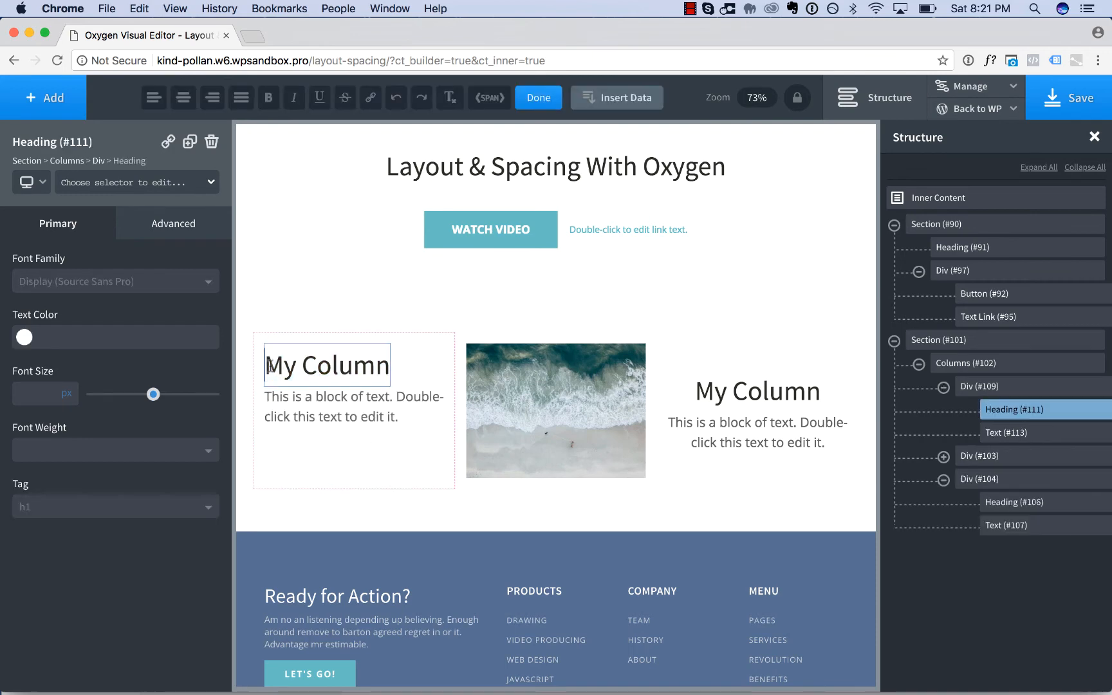
pyautogui.hotkey('alt', 'shift', 'Right')
pyautogui.write('Another')
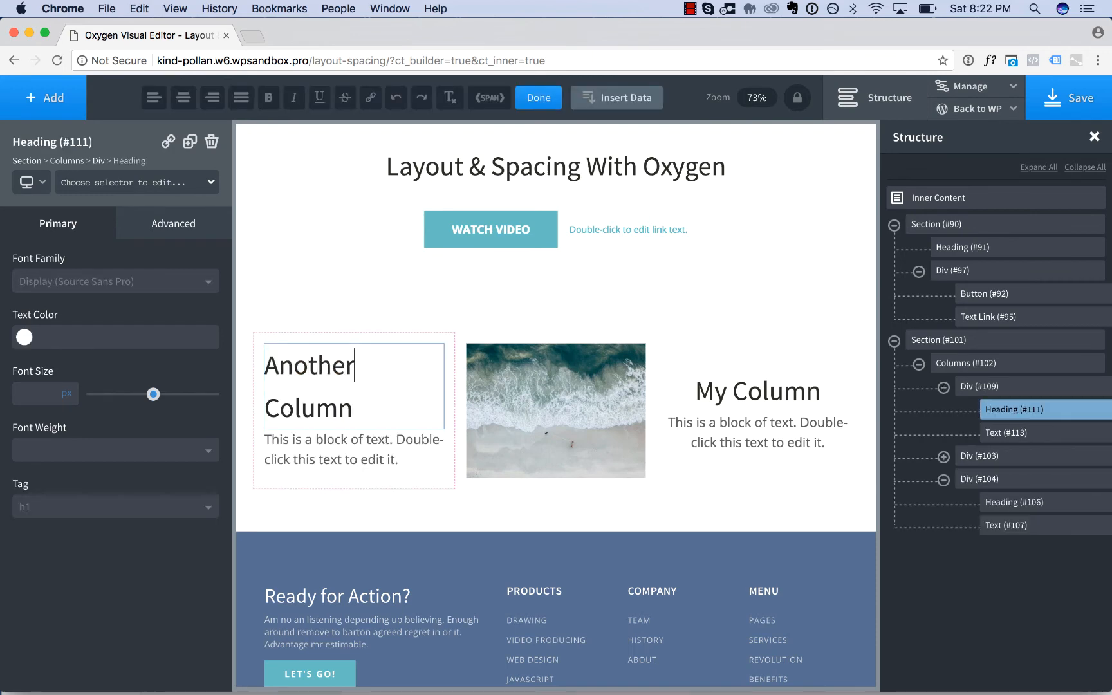
# Align the first column's contents to Center horizontally and Middle vertically.
pyautogui.click(328, 339)
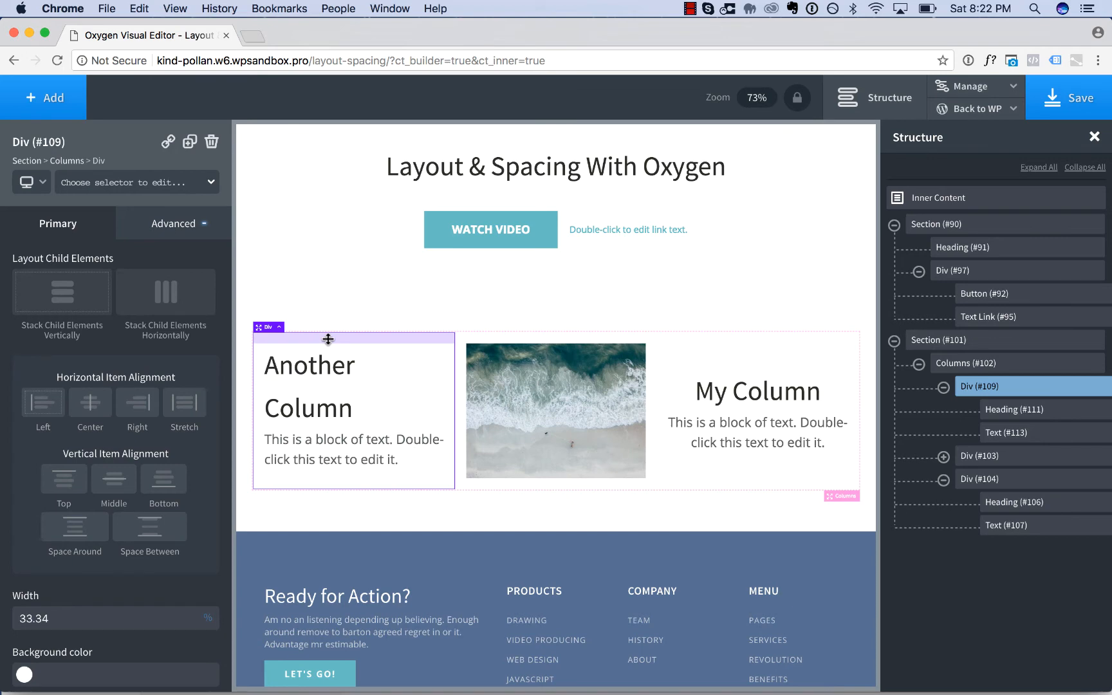
pyautogui.click(90, 405)
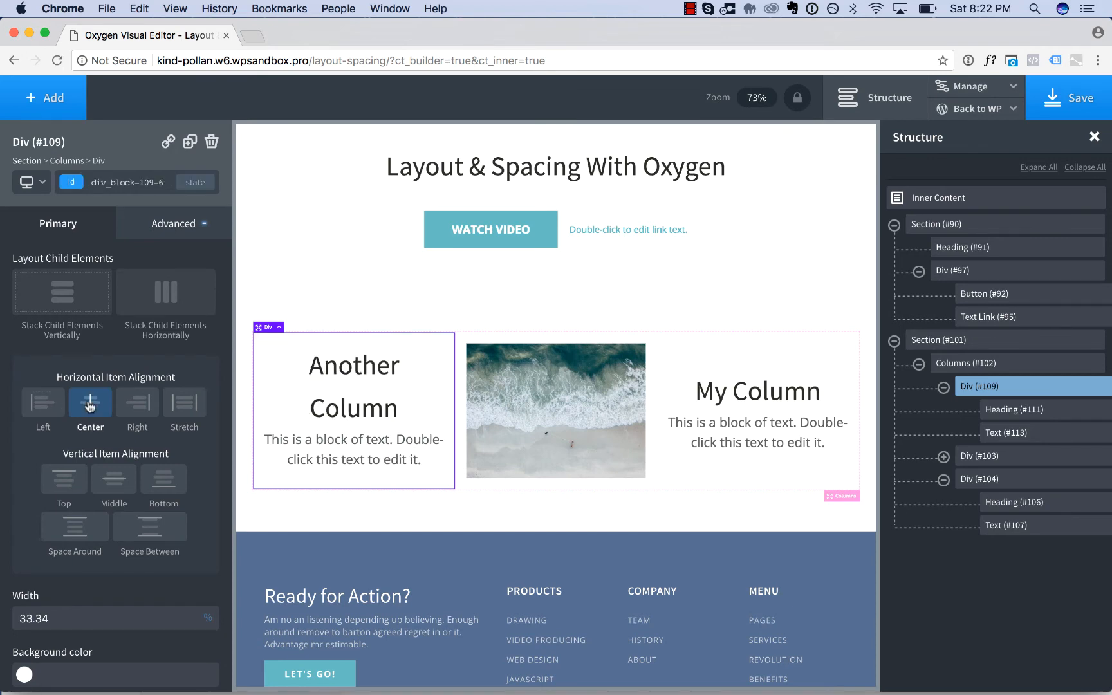
pyautogui.click(115, 484)
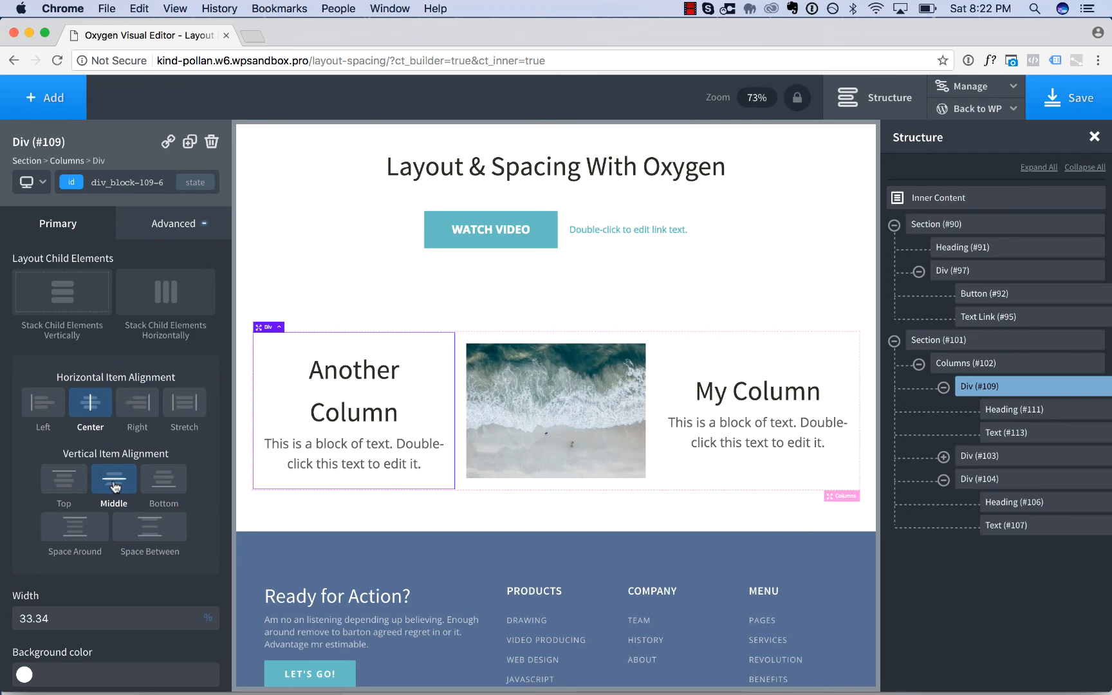
# Try a much larger top padding on the middle image column and reset it to the default.
pyautogui.click(513, 337)
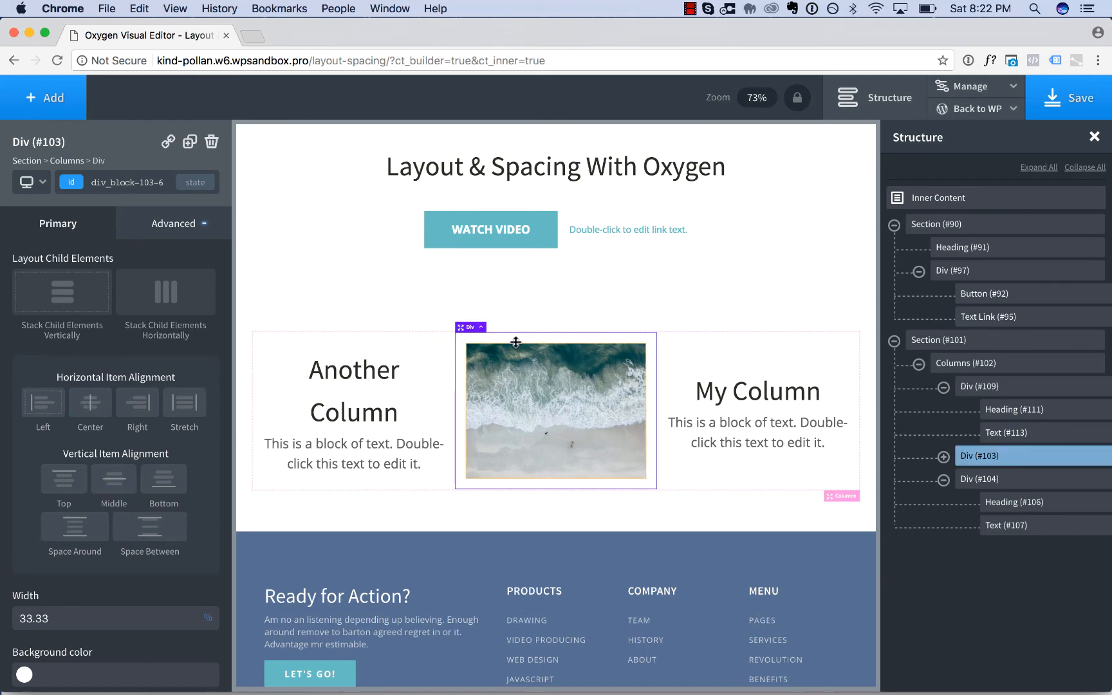
pyautogui.moveTo(514, 338); pyautogui.dragTo(533, 462)
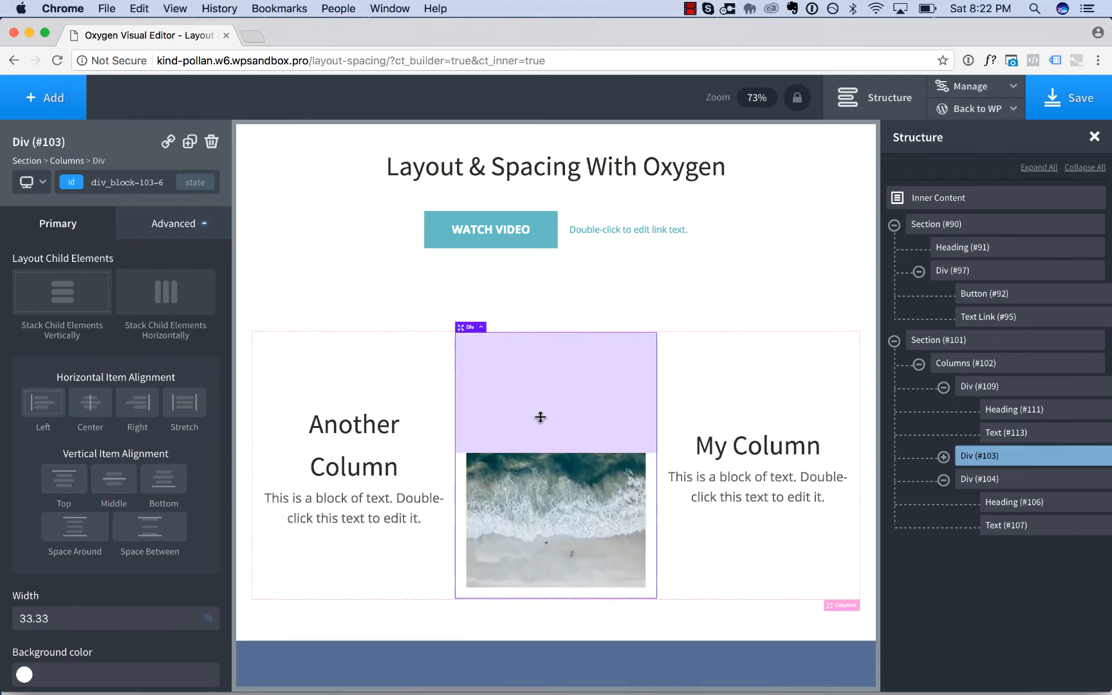
pyautogui.doubleClick(539, 418)
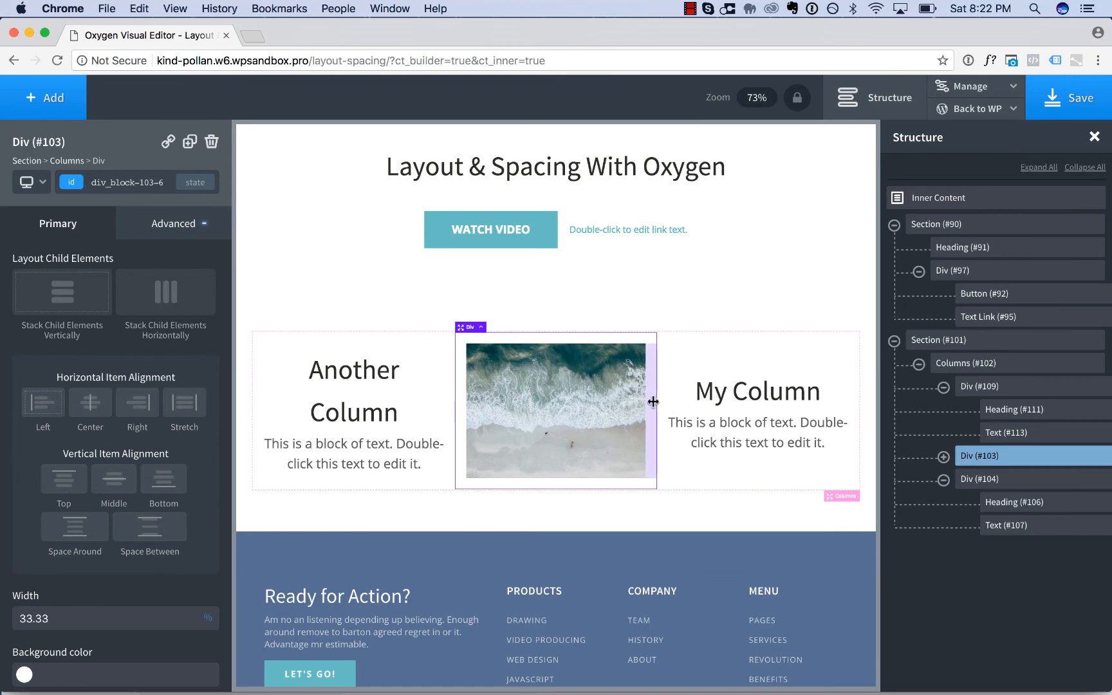
pyautogui.moveTo(649, 403)
pyautogui.mouseDown()
pyautogui.moveTo(851, 414)
pyautogui.moveTo(665, 394)
pyautogui.moveTo(699, 388)
pyautogui.moveTo(597, 391)
pyautogui.moveTo(655, 408)
pyautogui.mouseUp()
# Delete the "Another Column" div and select each of the two remaining columns.
pyautogui.click(648, 306)
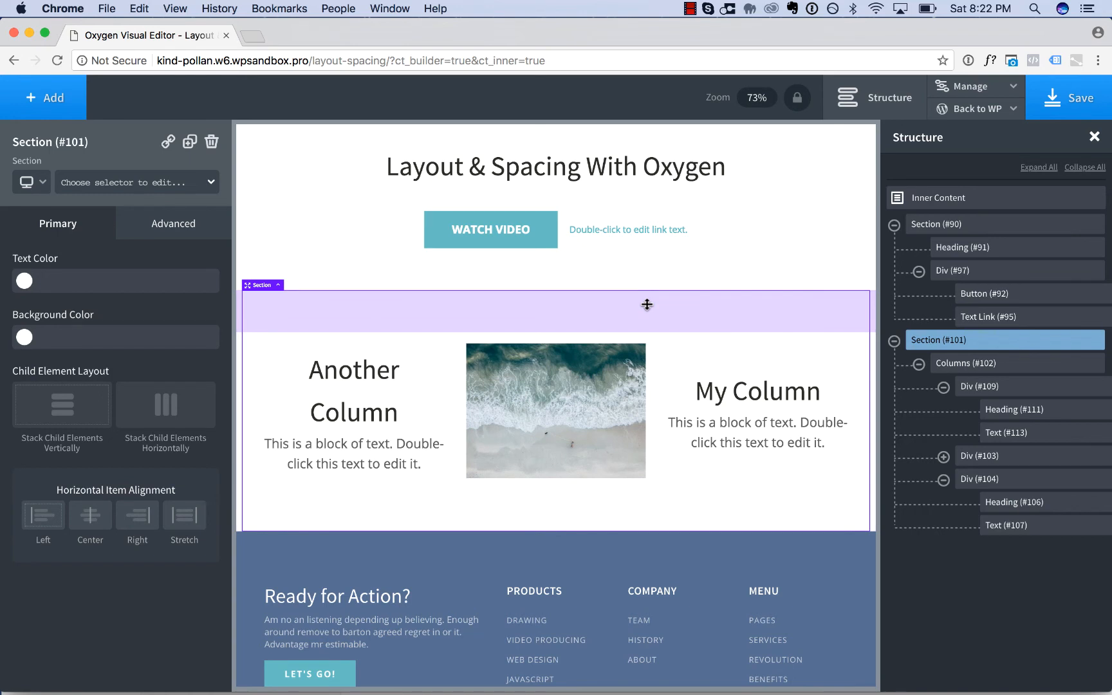
pyautogui.click(447, 372)
pyautogui.click(211, 143)
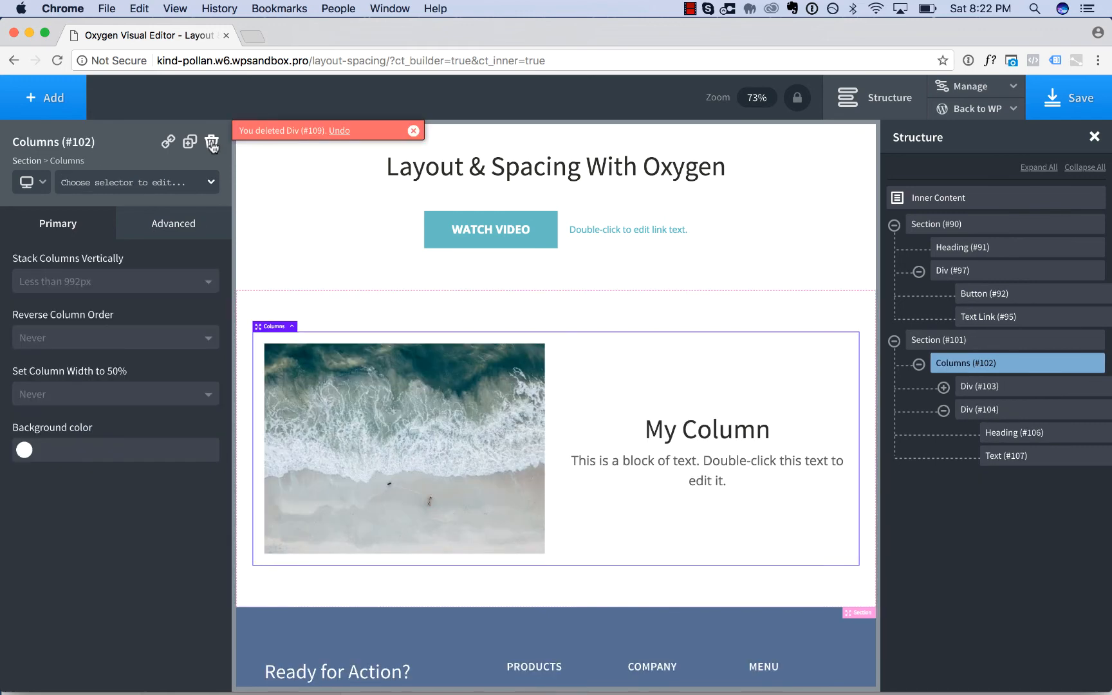
pyautogui.click(552, 415)
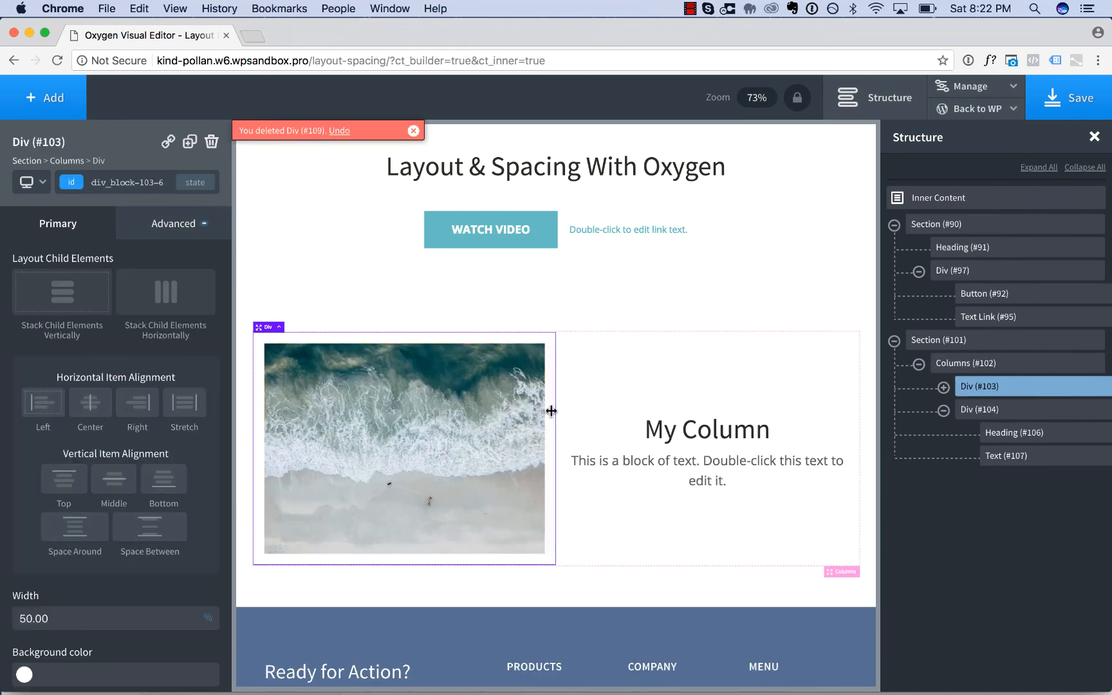
pyautogui.click(628, 382)
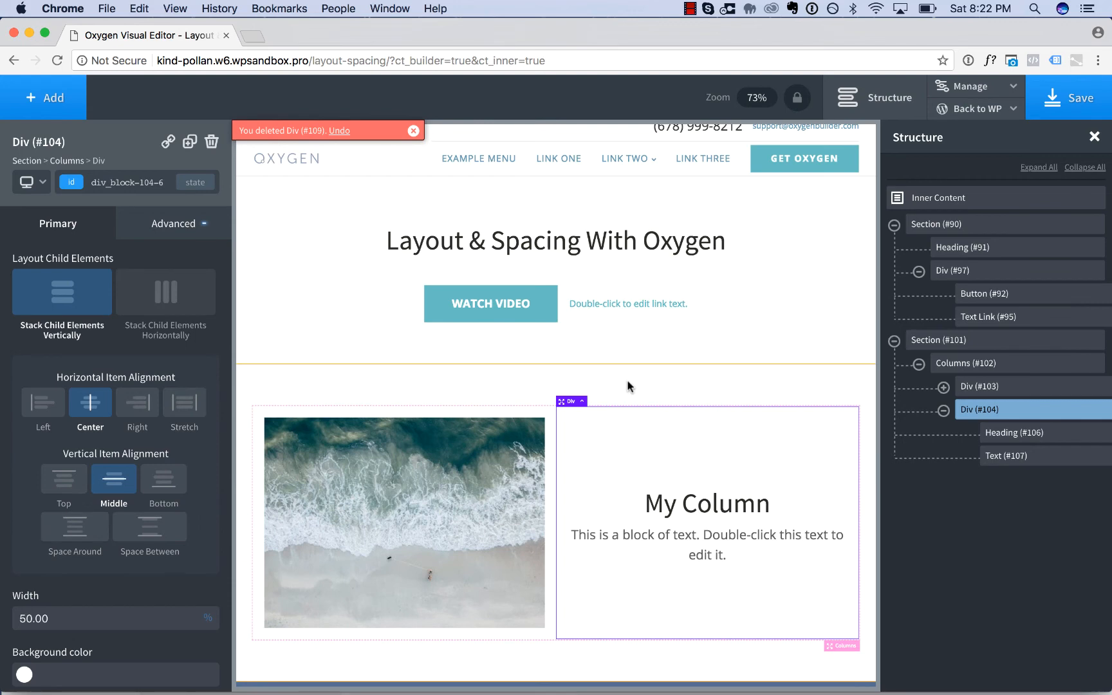
# Preview the page at the "Page container (1120px) and below" and "Less than 992px" breakpoints.
pyautogui.click(291, 251)
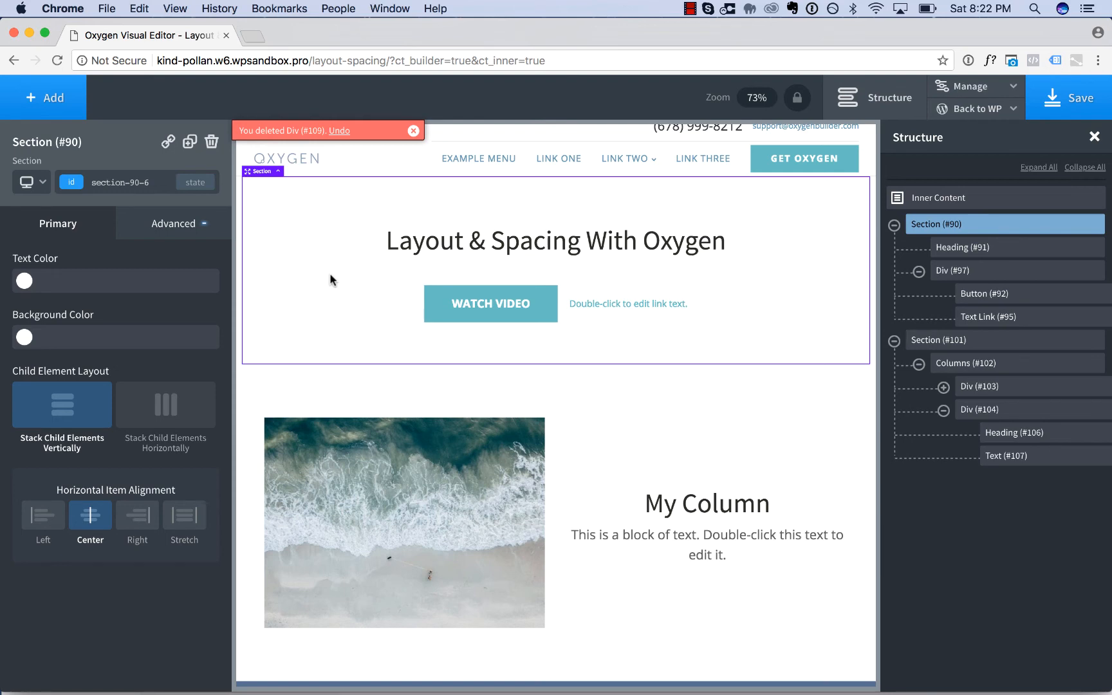
pyautogui.click(28, 184)
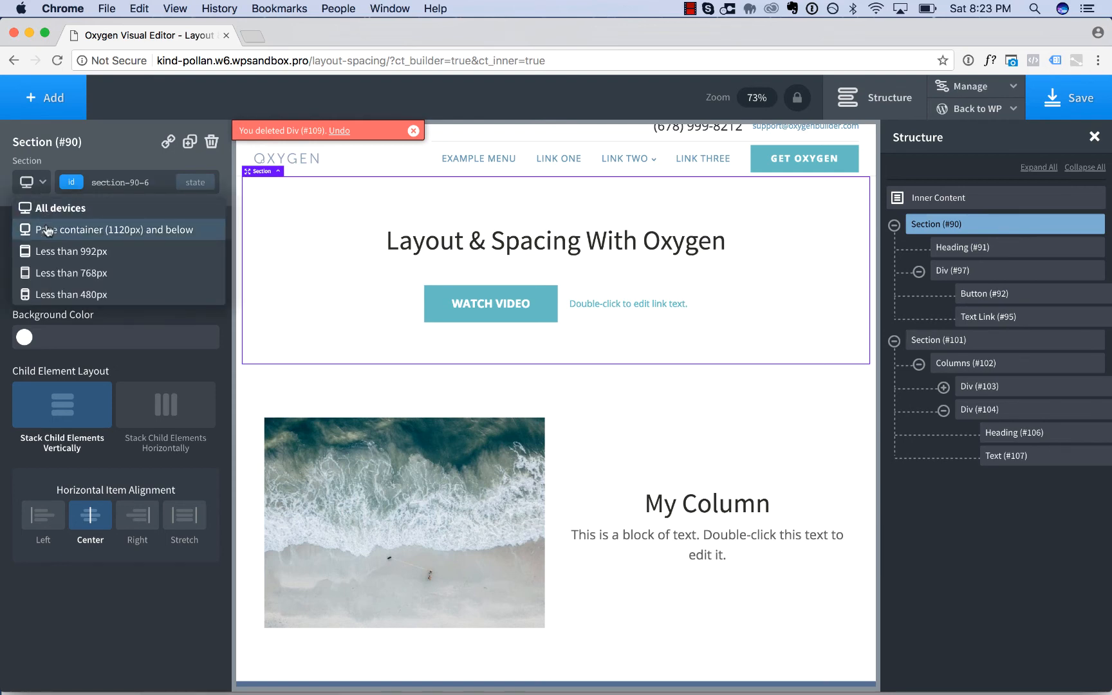
pyautogui.click(48, 230)
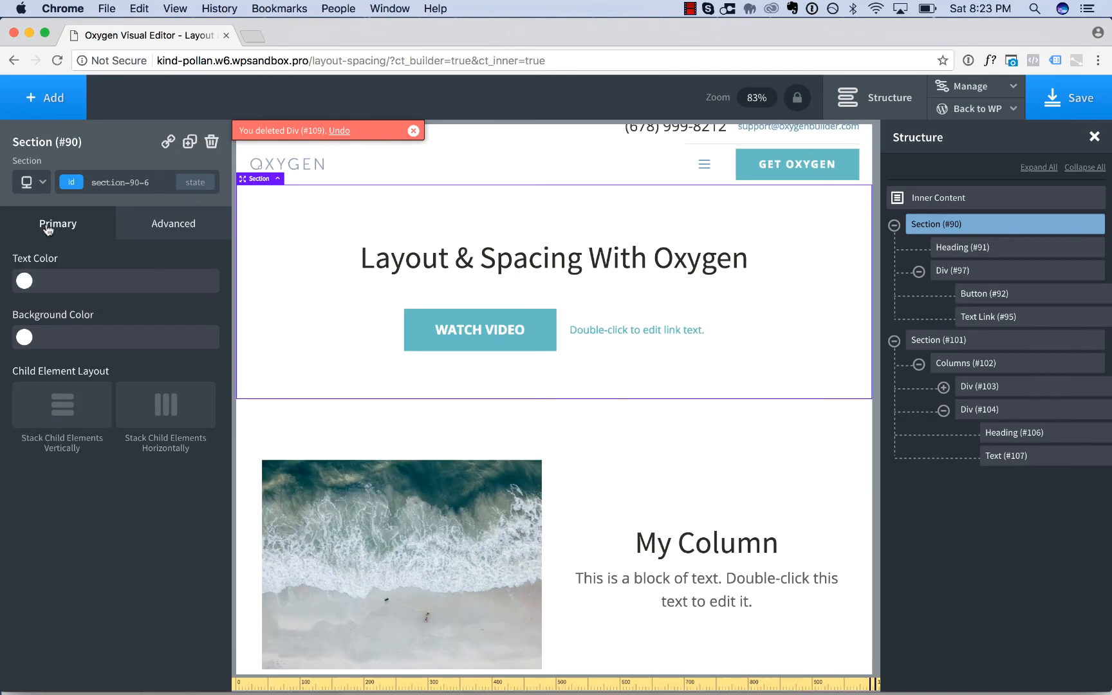
pyautogui.click(26, 183)
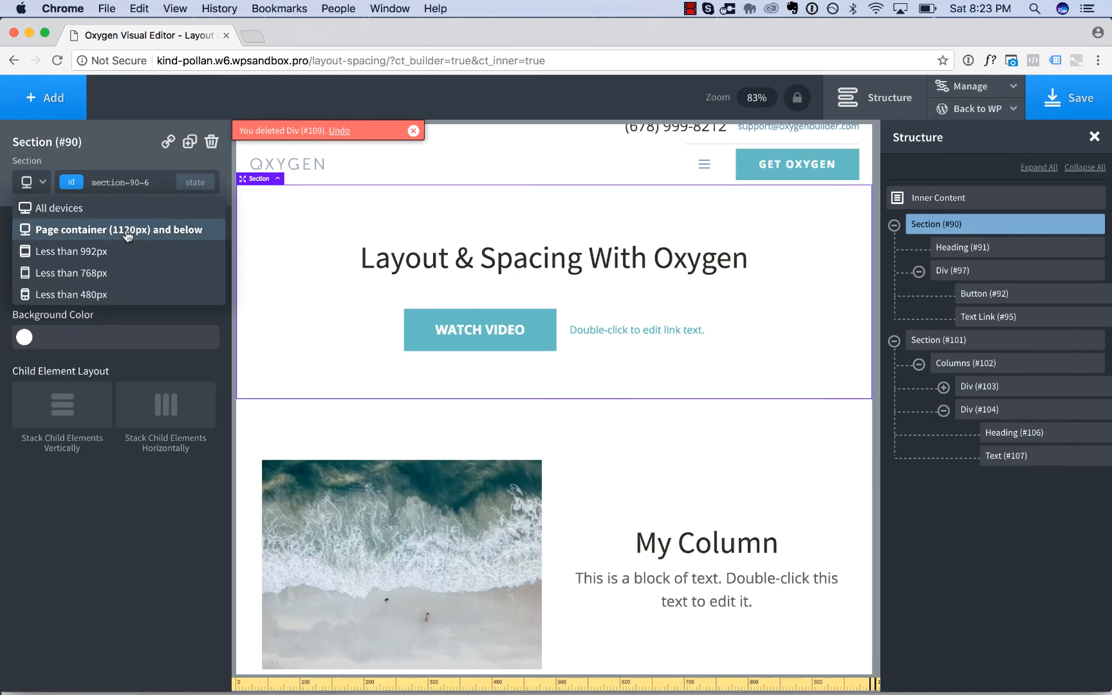
pyautogui.click(89, 253)
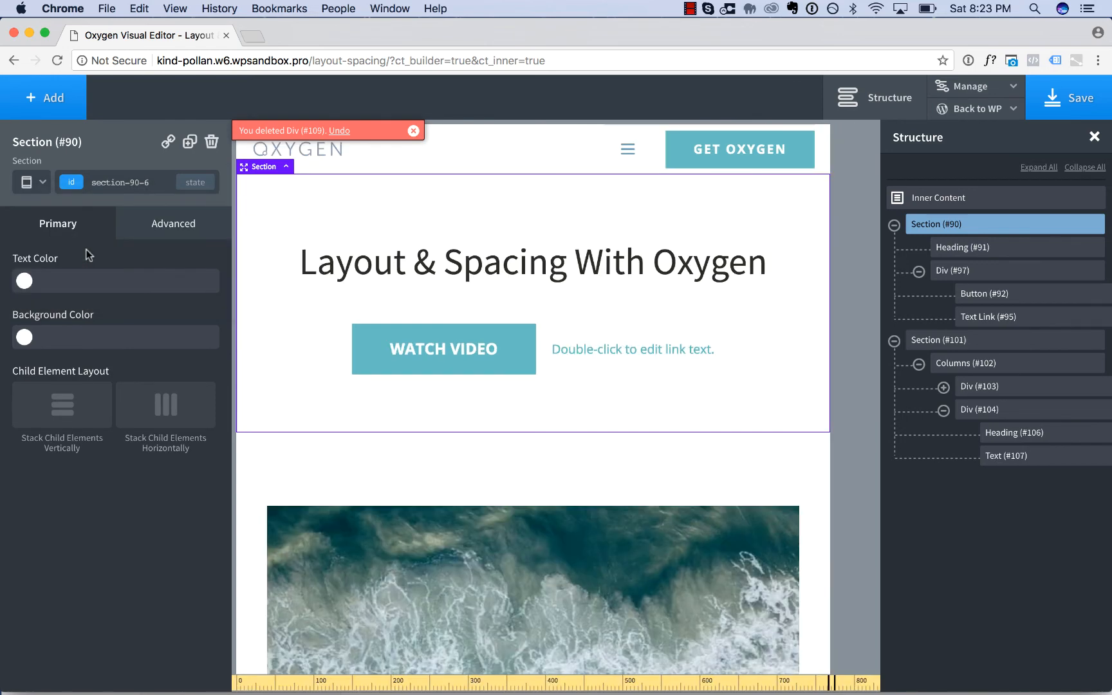
# At the "Less than 768px" breakpoint, stack the child elements of the button and text link div vertically.
pyautogui.click(31, 182)
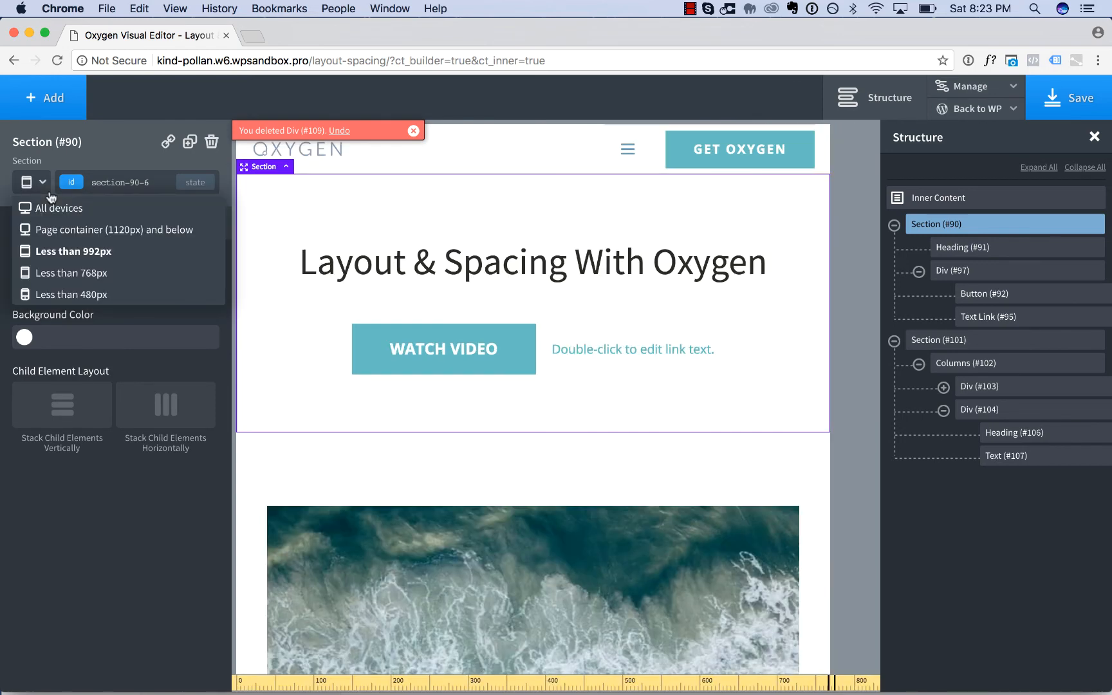
pyautogui.click(84, 274)
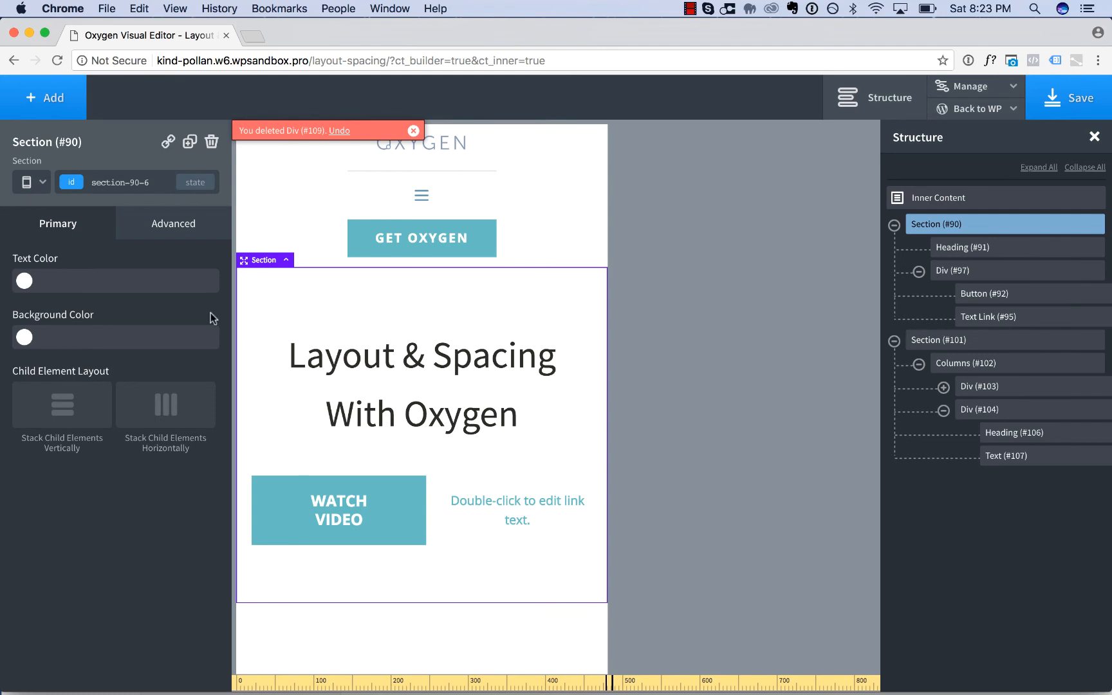
pyautogui.scroll(-2, 510, 530)
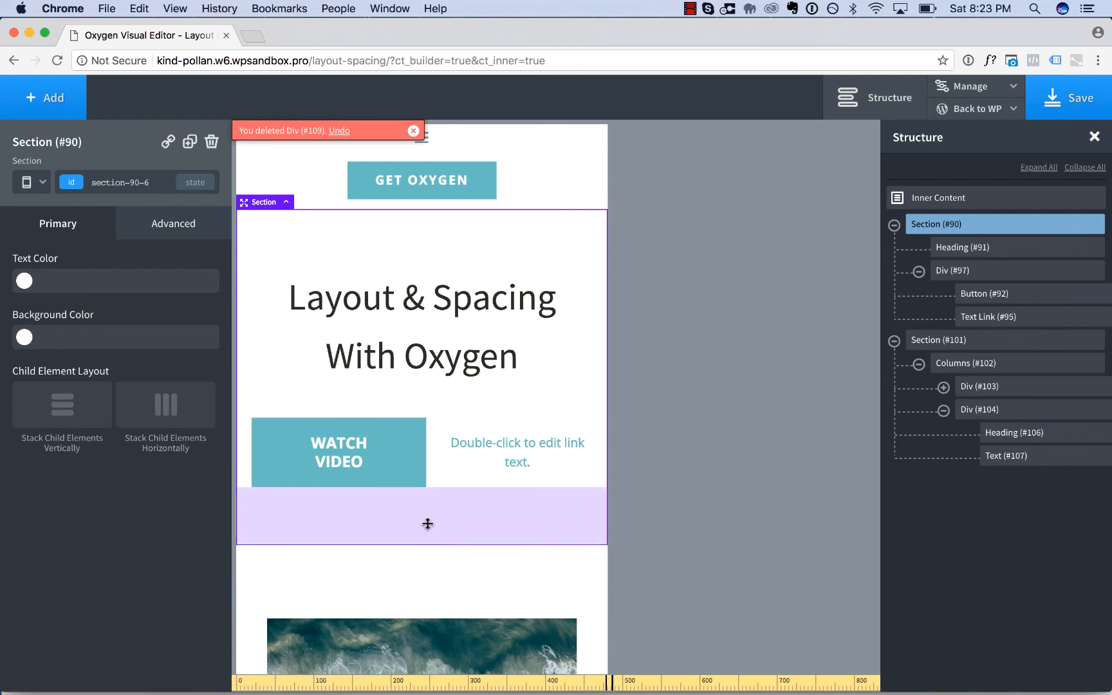
pyautogui.click(446, 422)
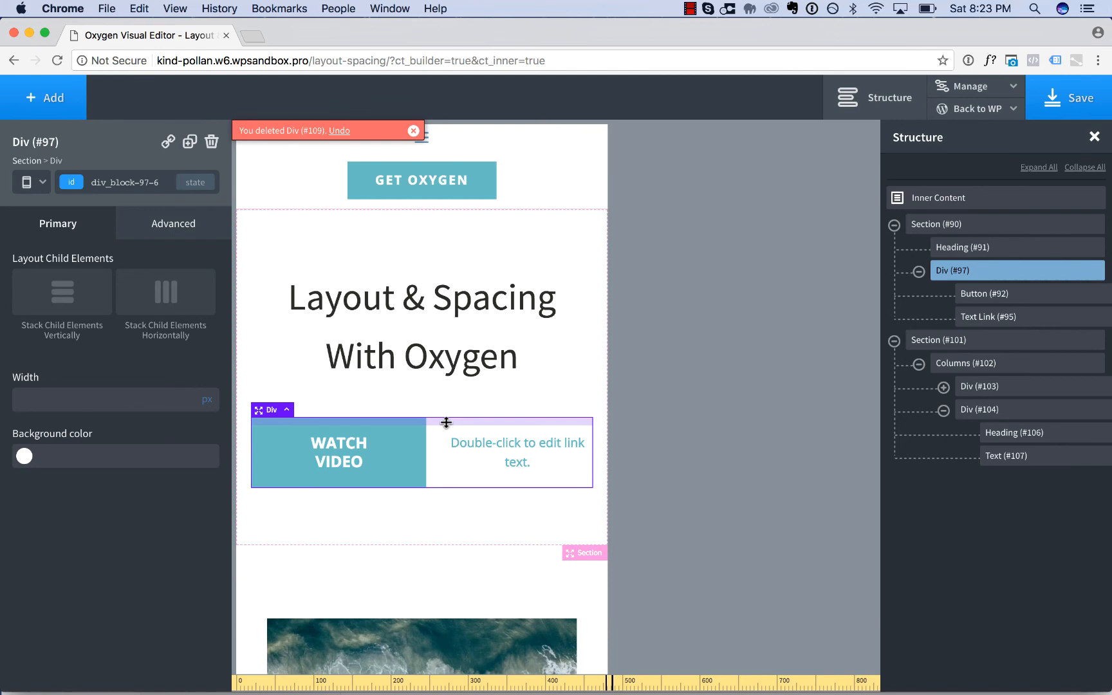
pyautogui.click(32, 188)
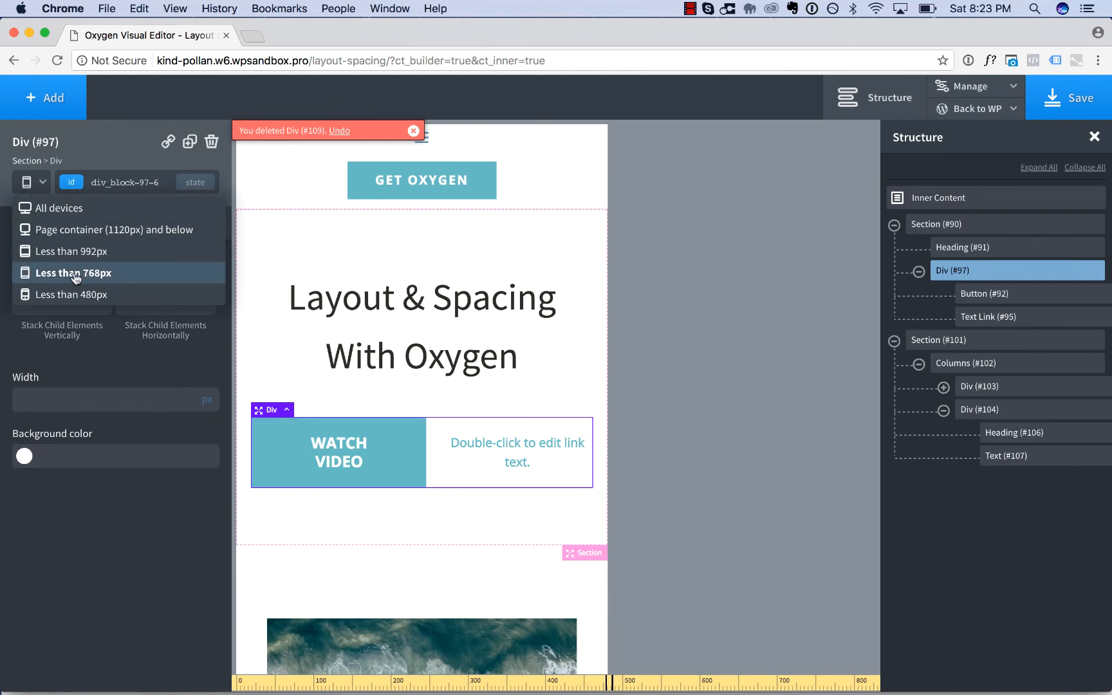
pyautogui.click(37, 183)
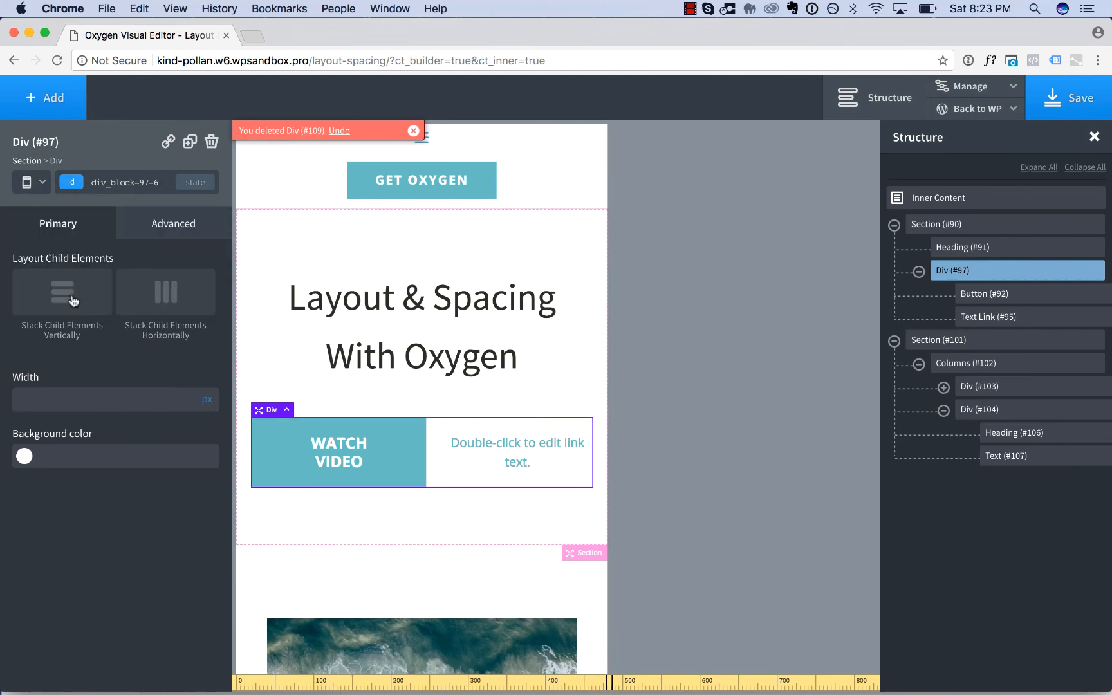
pyautogui.click(74, 302)
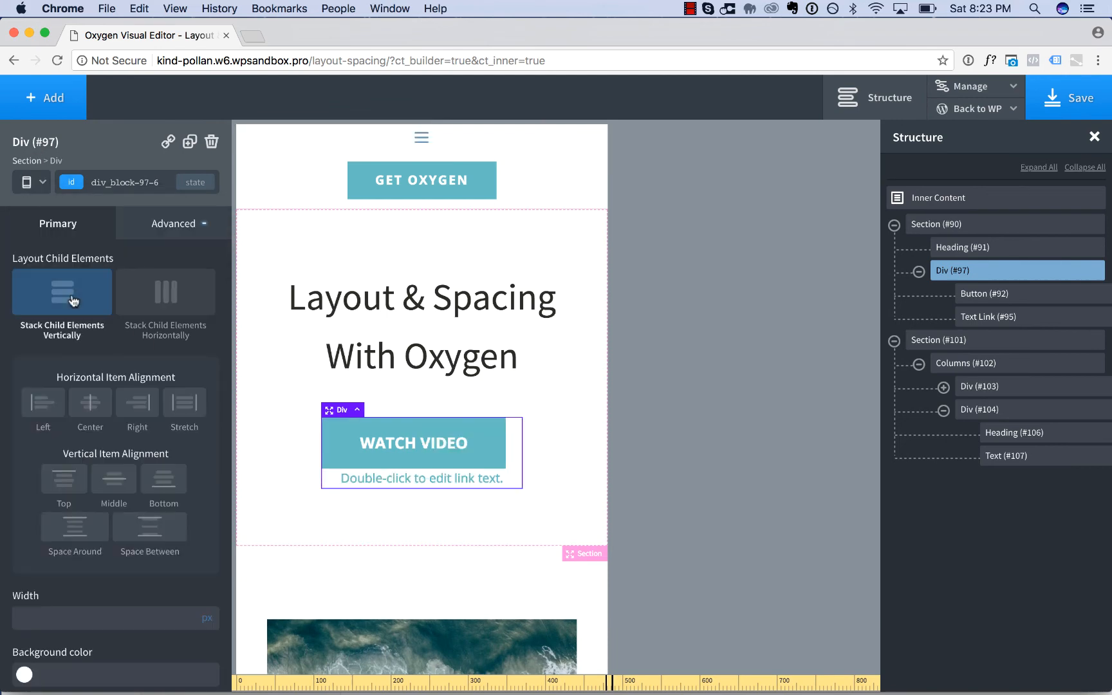
# At the "Less than 768px" breakpoint, remove the Watch Video button's right margin and set its bottom margin to 17px.
pyautogui.click(501, 449)
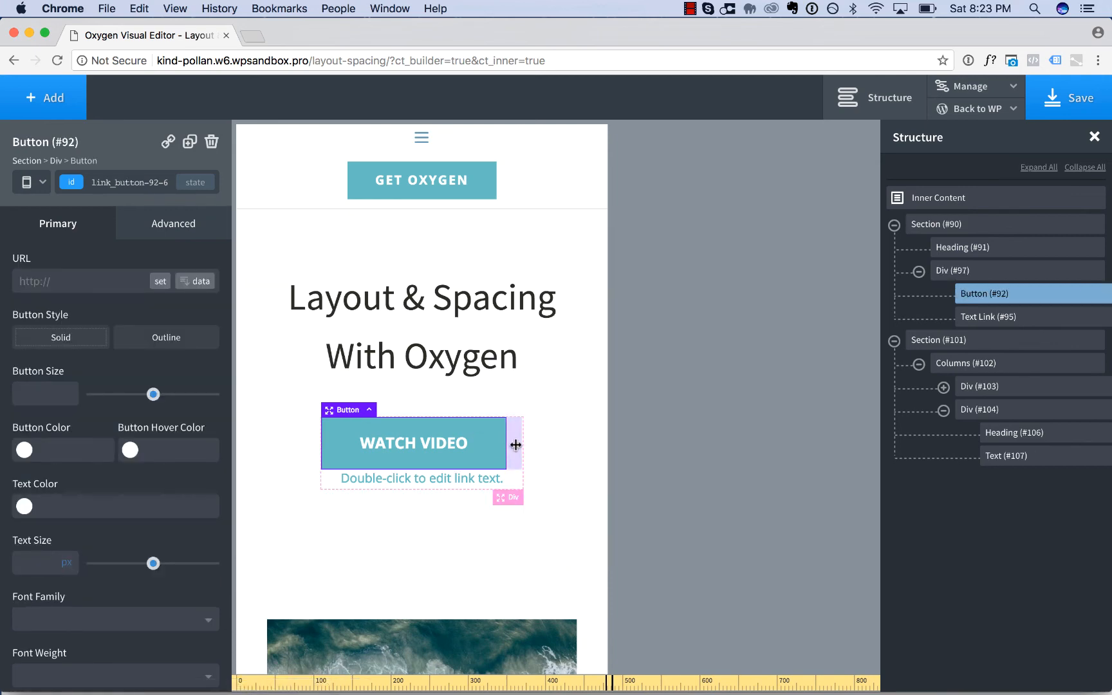
pyautogui.moveTo(515, 445); pyautogui.dragTo(489, 439)
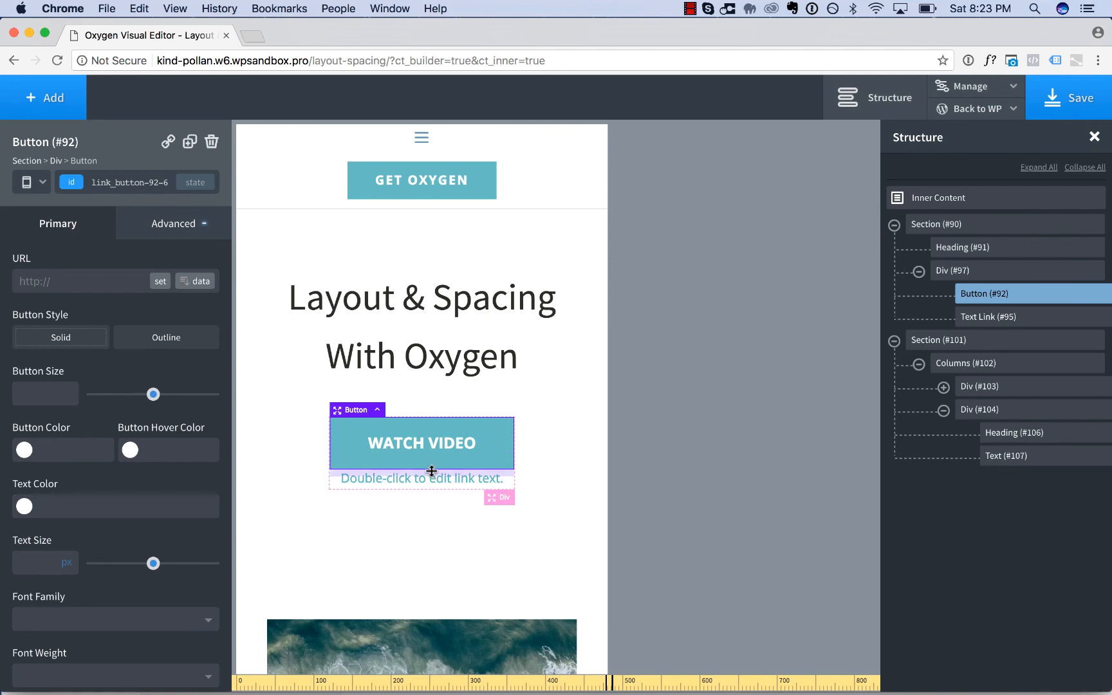
pyautogui.moveTo(432, 471)
pyautogui.mouseDown()
pyautogui.moveTo(425, 514)
pyautogui.moveTo(432, 491)
pyautogui.mouseUp()
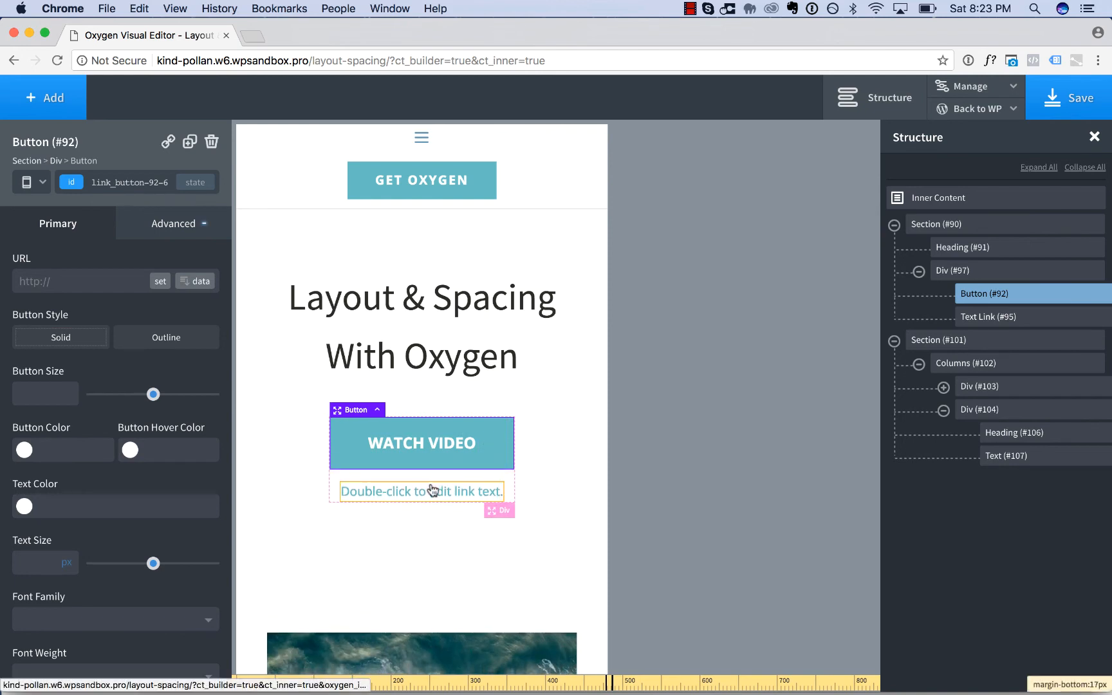
# Compare the layout of the button and text link div between "All devices" and "Less than 768px", ending at "All devices".
pyautogui.click(17, 185)
pyautogui.click(40, 203)
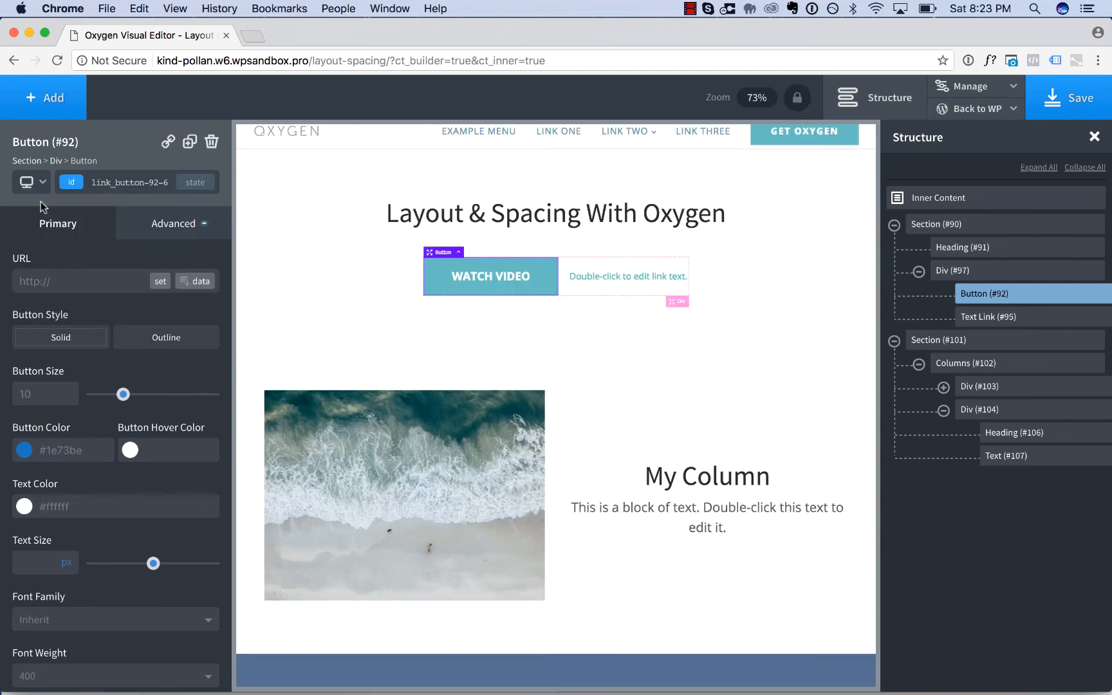
pyautogui.click(675, 300)
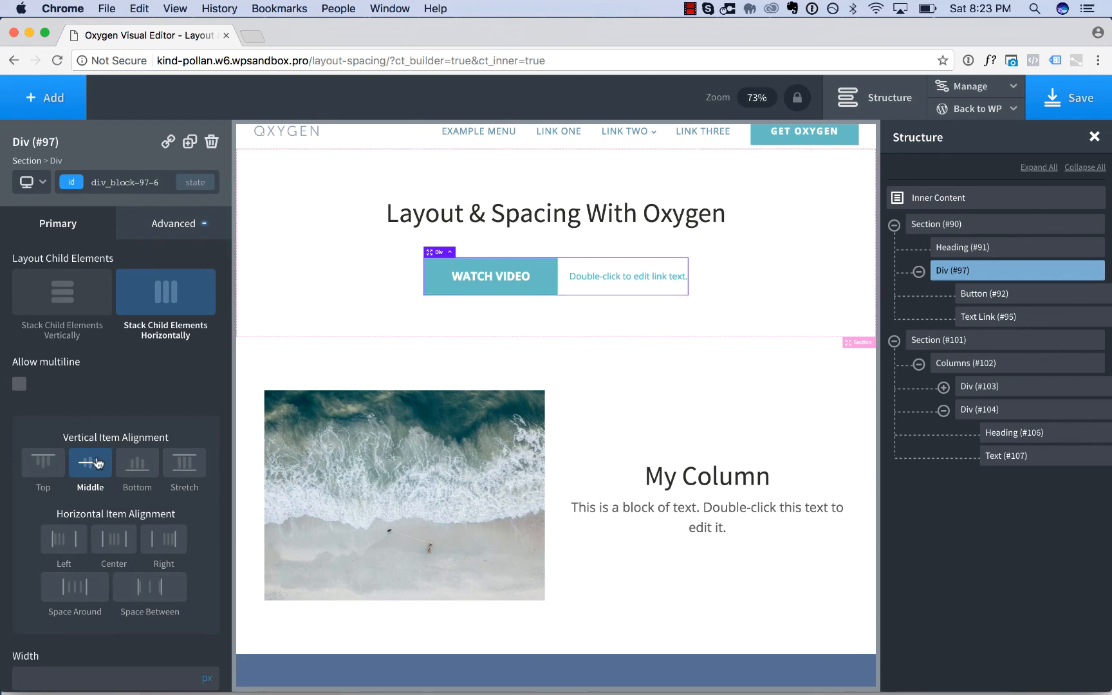
pyautogui.click(32, 183)
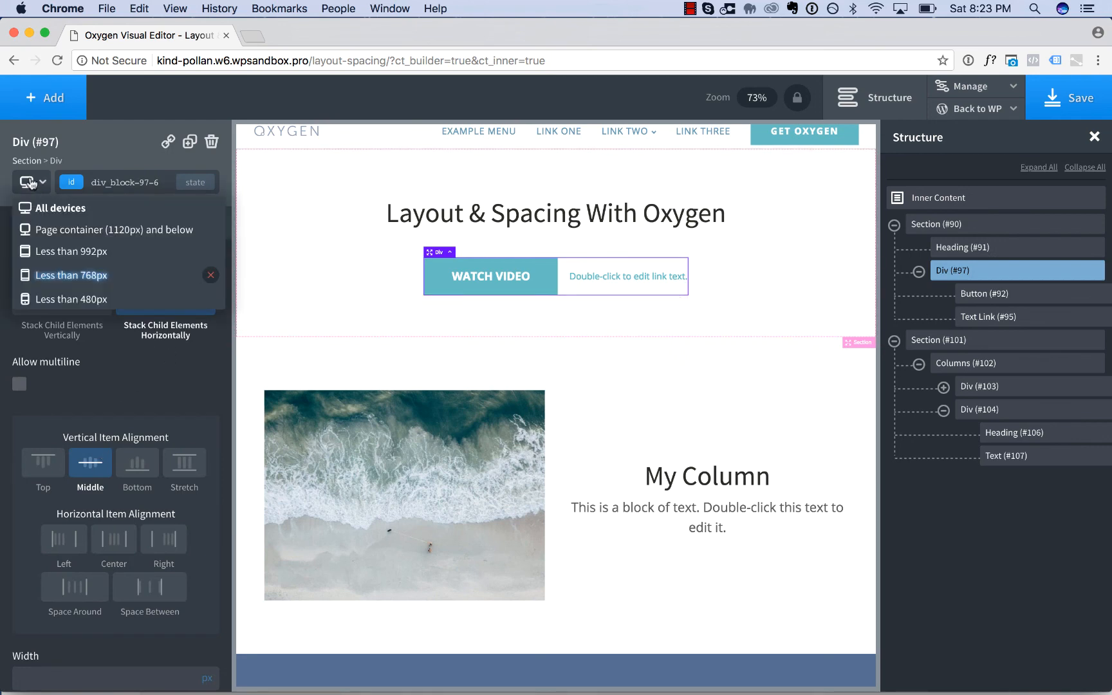
pyautogui.click(76, 297)
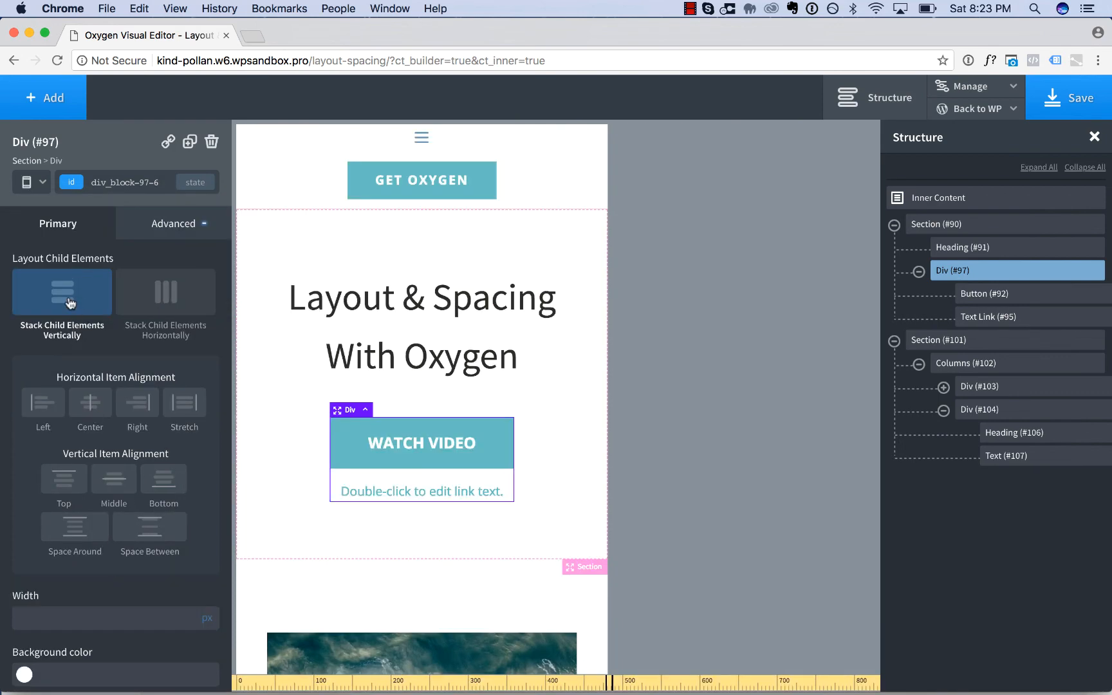
pyautogui.click(31, 182)
pyautogui.click(55, 209)
# Preview the image-and-text section at the "Page container (1120px) and below" and "Less than 992px" breakpoints.
pyautogui.scroll(-3, 318, 351)
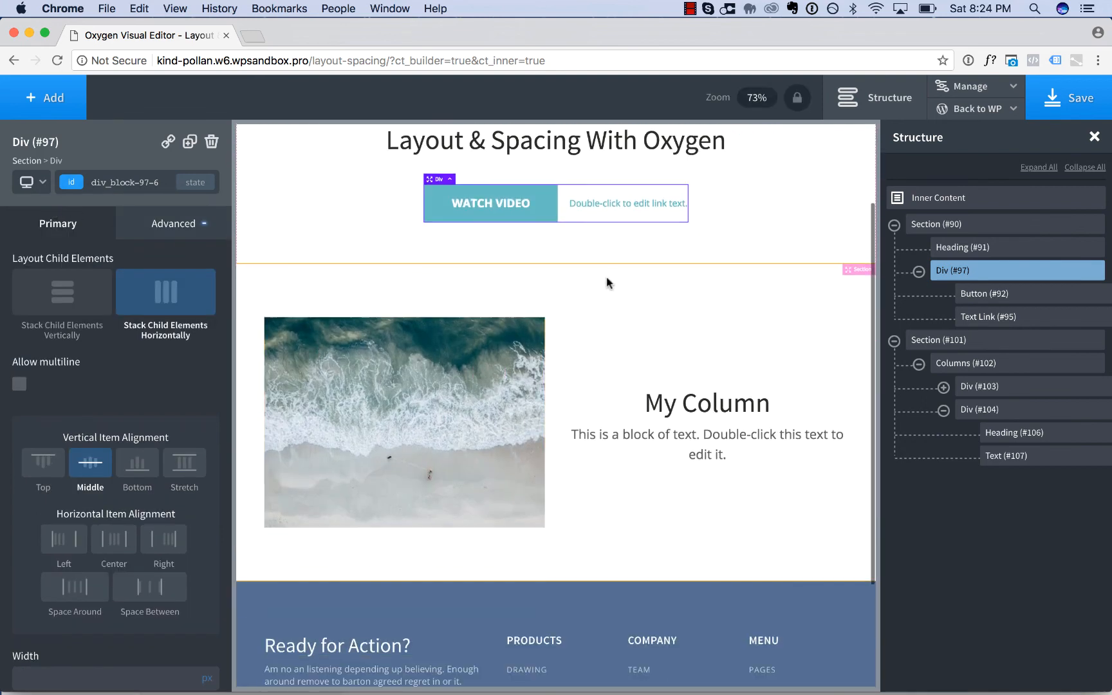
pyautogui.click(606, 289)
pyautogui.scroll(-2, 606, 288)
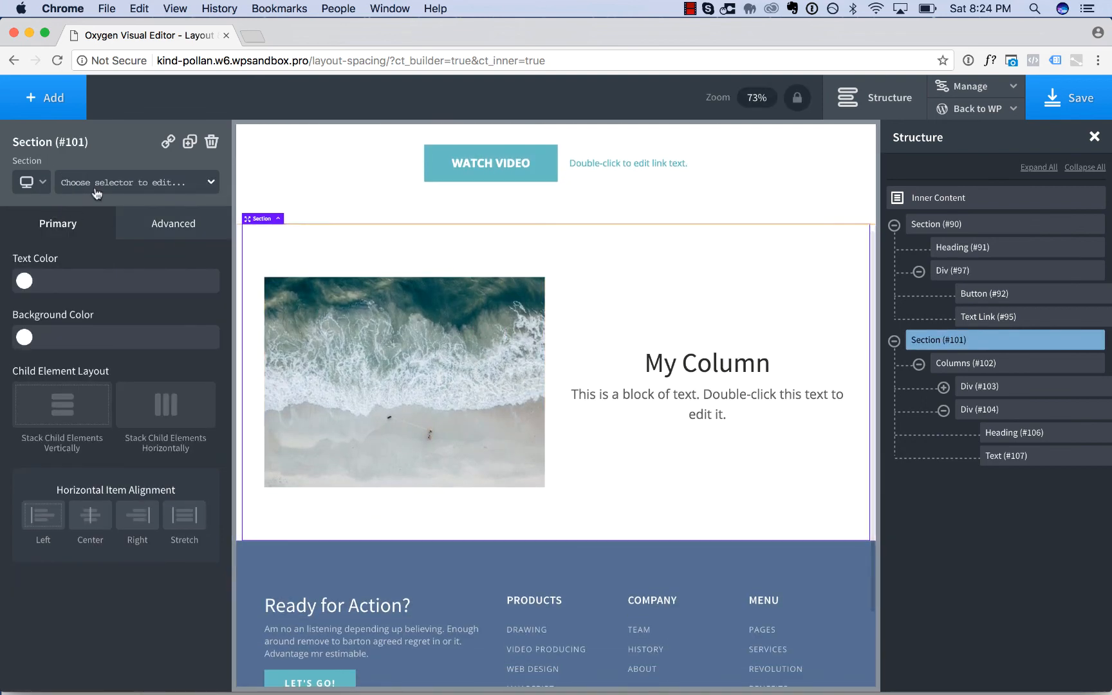
pyautogui.click(39, 185)
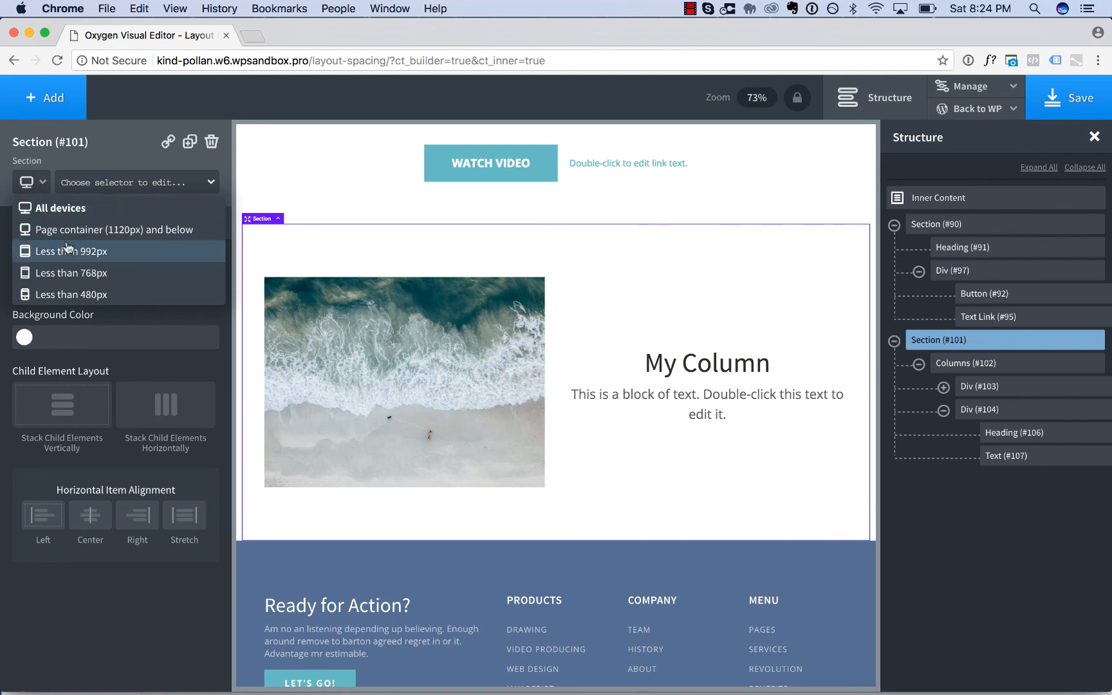
pyautogui.click(69, 236)
pyautogui.click(33, 184)
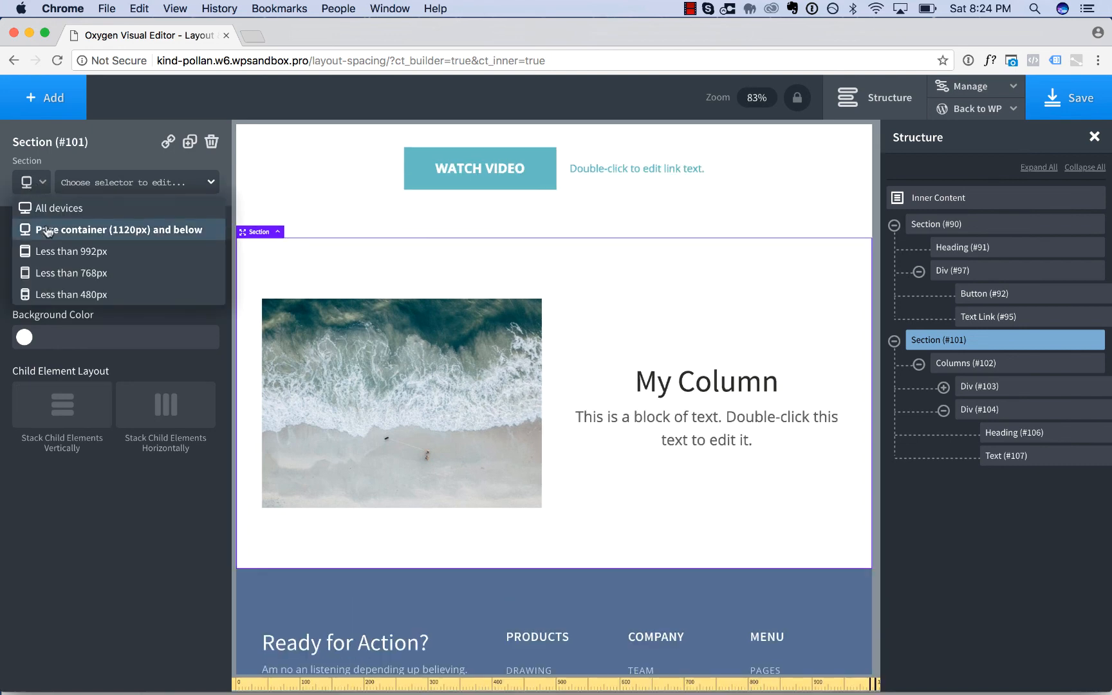
pyautogui.click(52, 254)
pyautogui.scroll(-5, 548, 425)
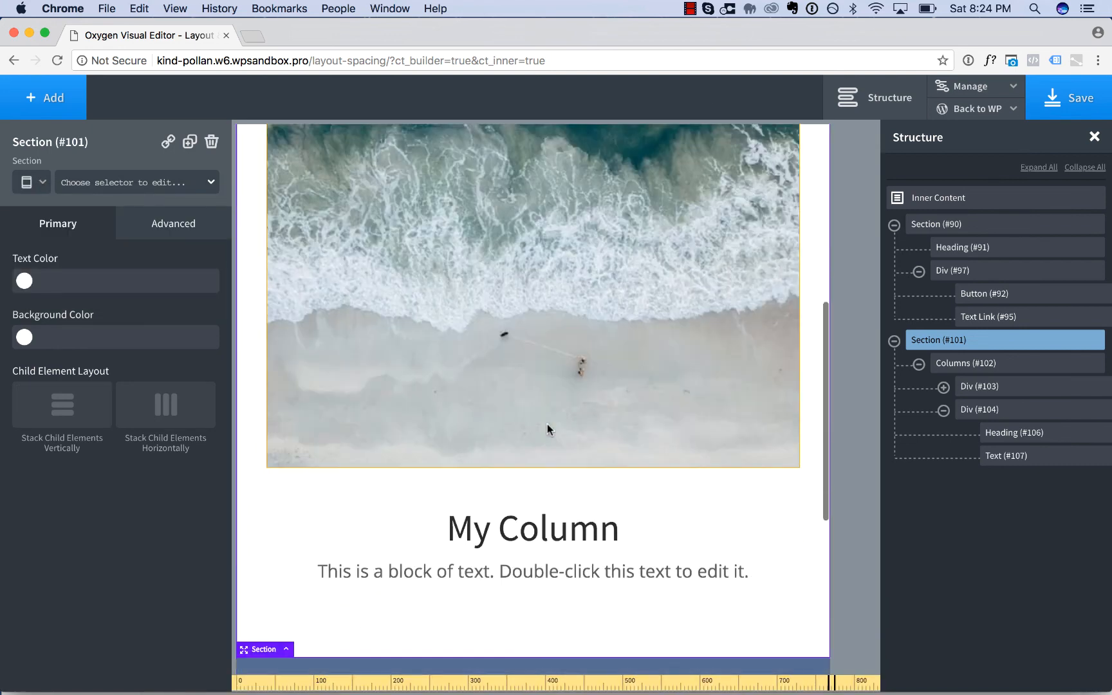
pyautogui.scroll(3, 547, 423)
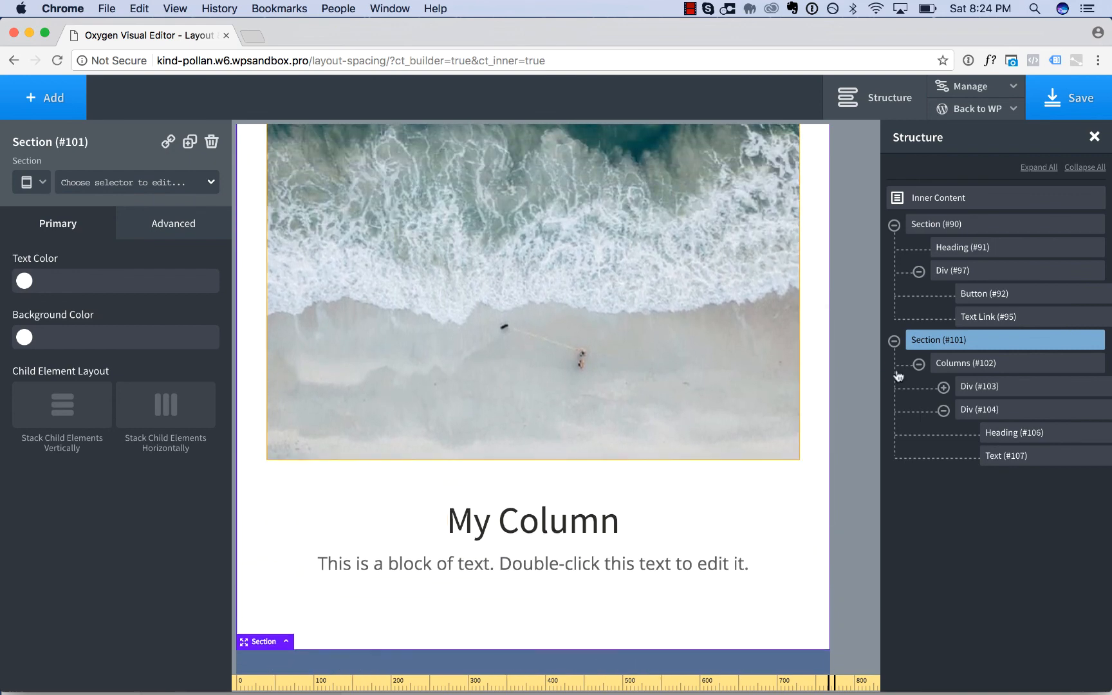
# Set the image-and-text columns element to stack its columns vertically at "Less than 480px".
pyautogui.click(978, 370)
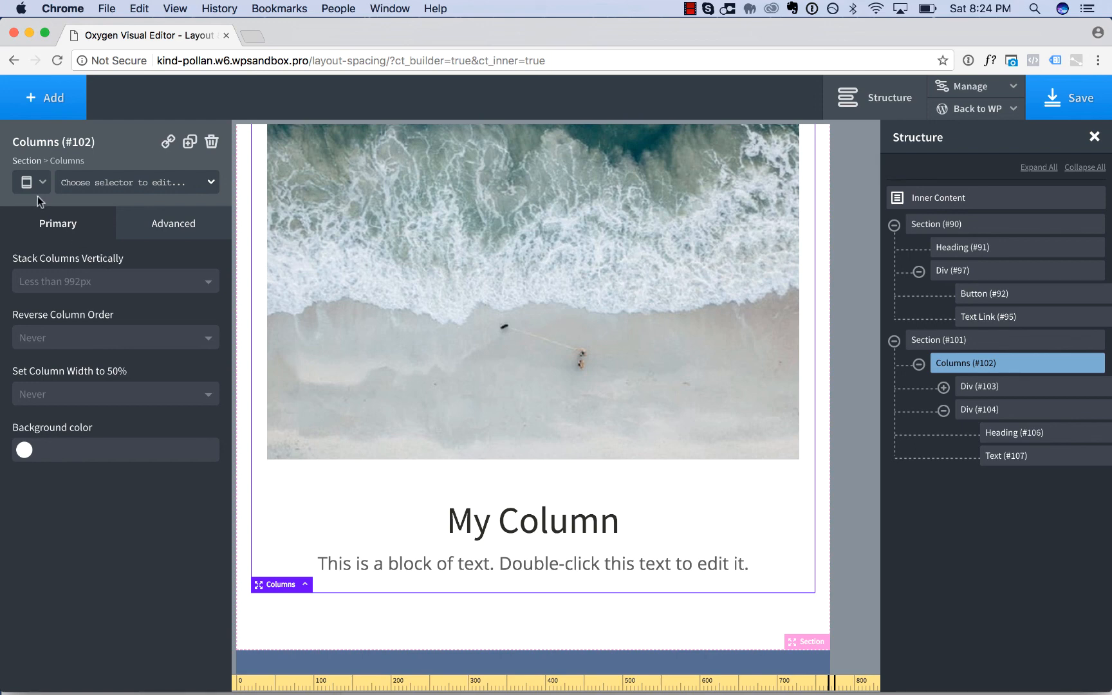
pyautogui.click(57, 282)
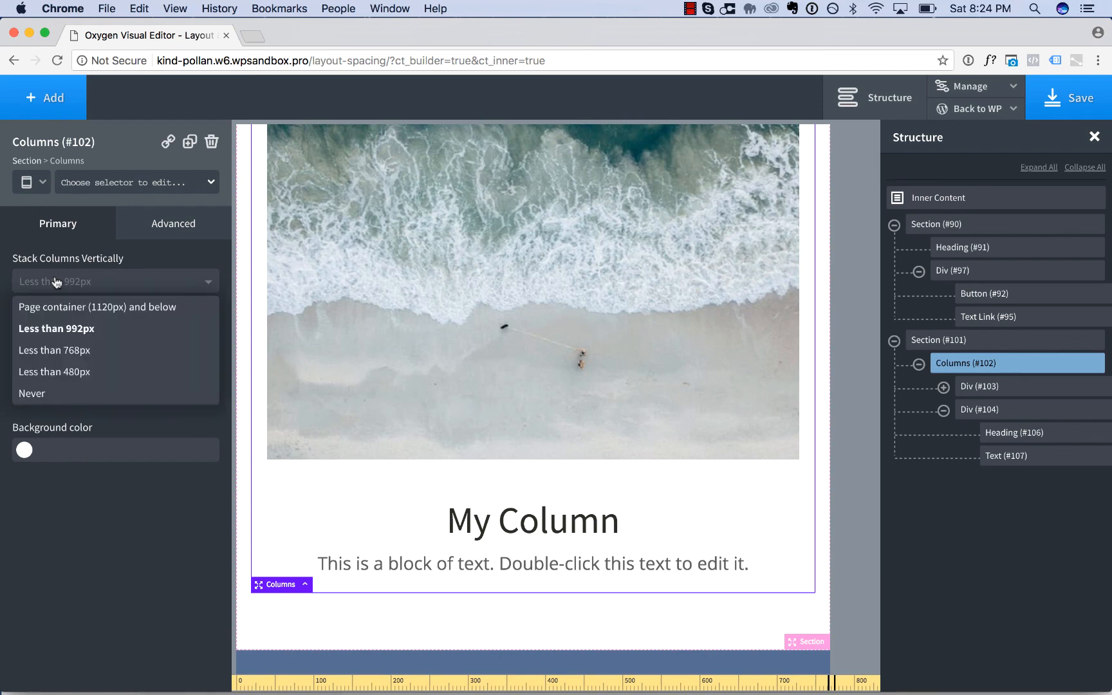
pyautogui.click(71, 371)
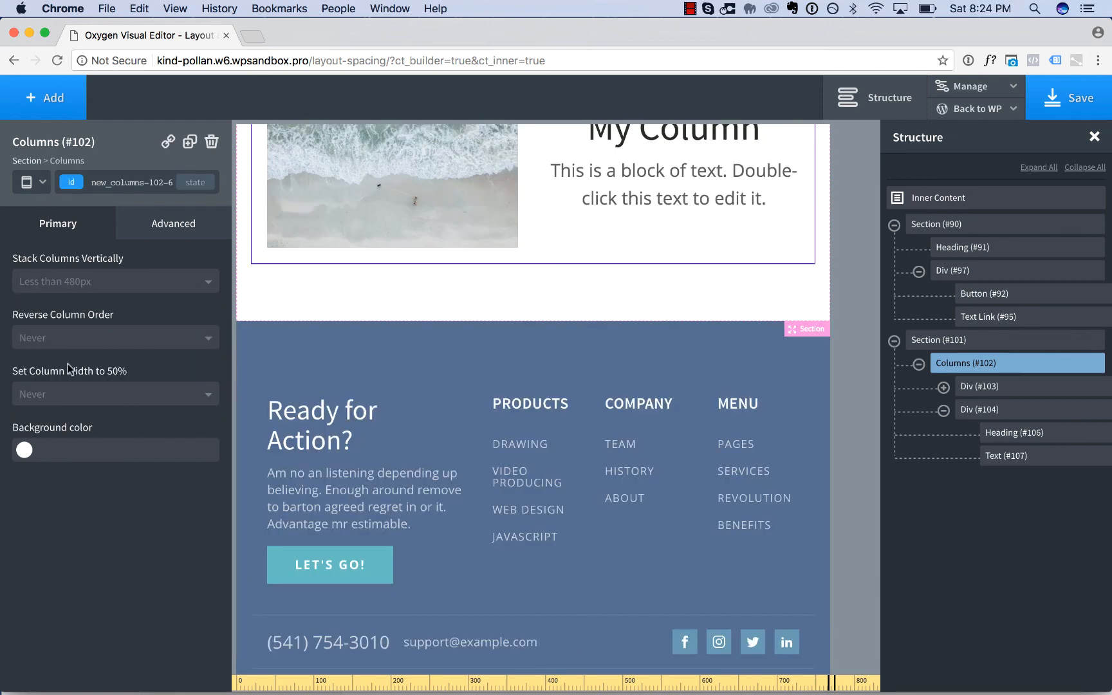
# Preview the image-and-text columns at the "Less than 768px" and "Less than 480px" breakpoints.
pyautogui.scroll(3, 430, 278)
pyautogui.click(38, 188)
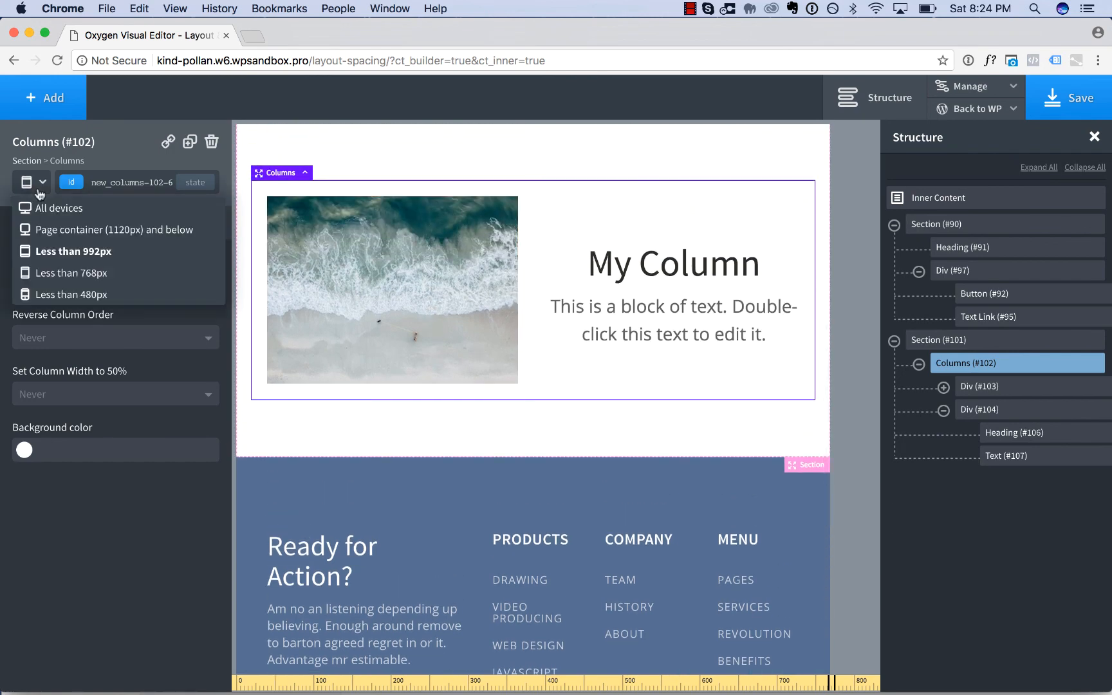
pyautogui.click(58, 272)
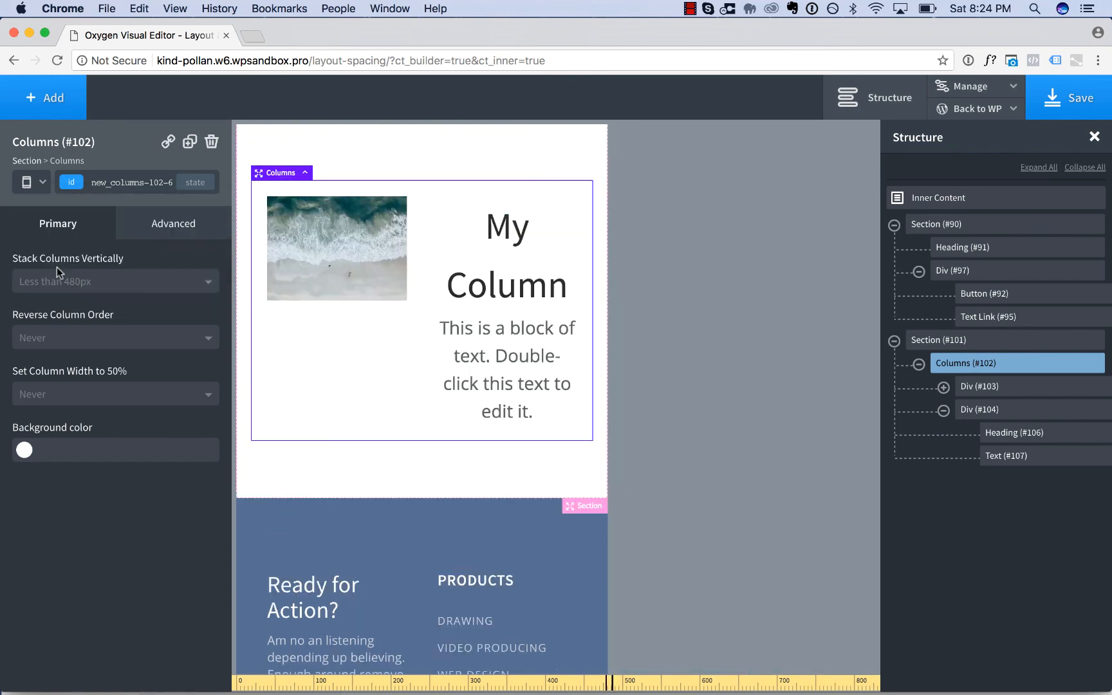
pyautogui.click(29, 187)
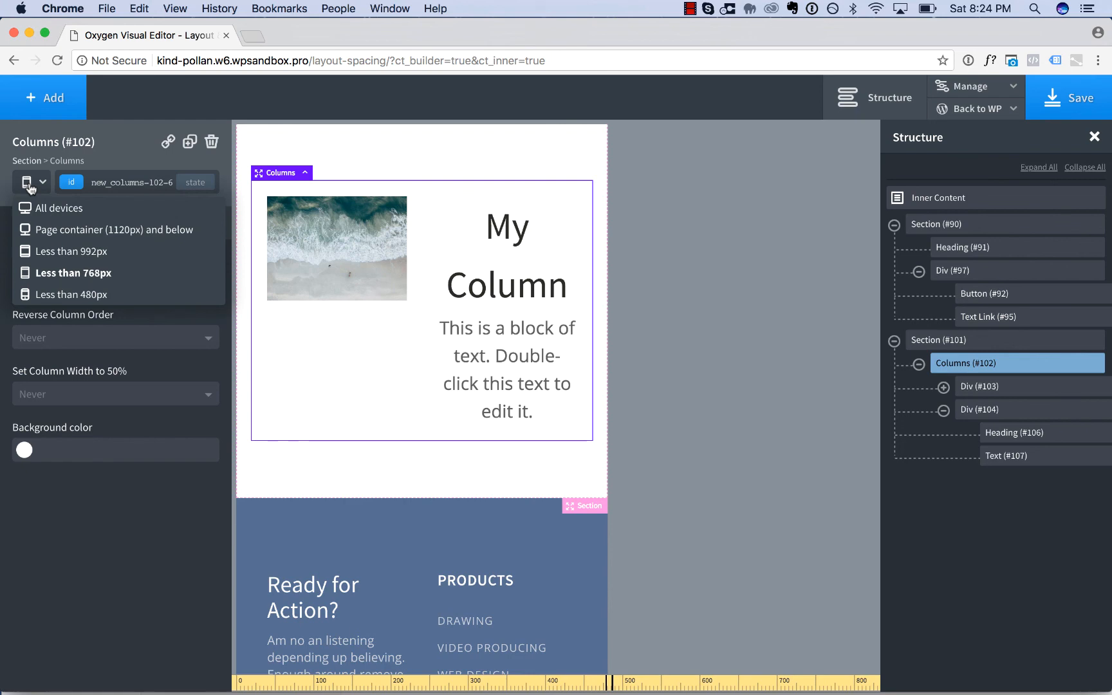
pyautogui.click(29, 294)
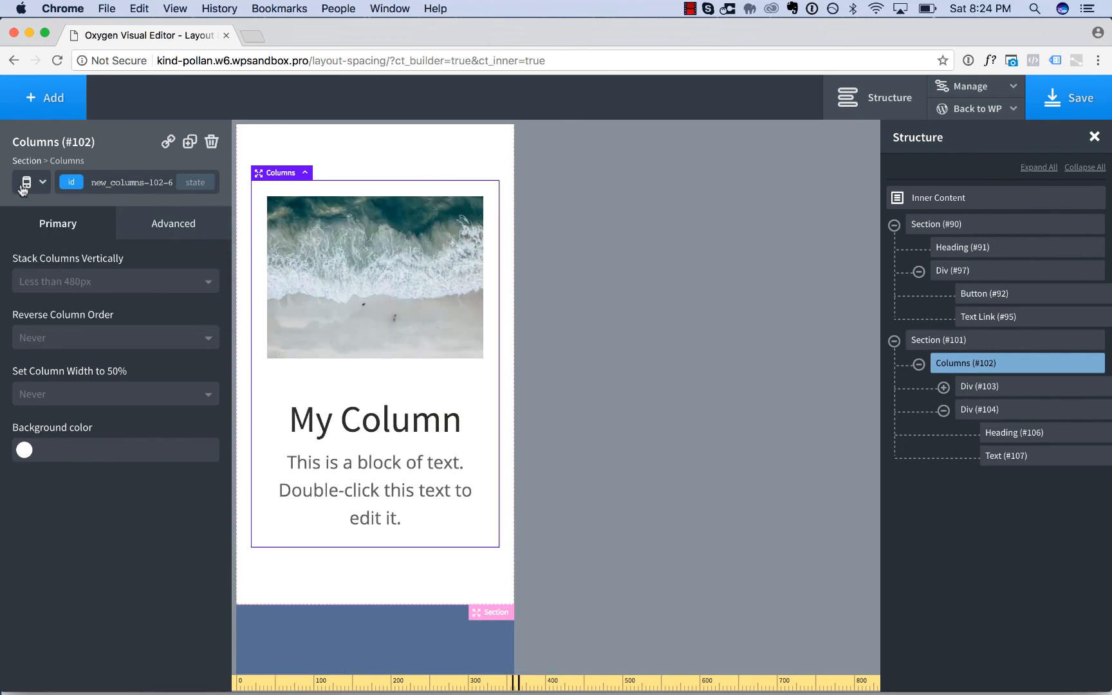
# Set the columns to stack vertically at "Less than 768px" while viewing that breakpoint, and return the page to "All devices".
pyautogui.click(26, 187)
pyautogui.click(50, 273)
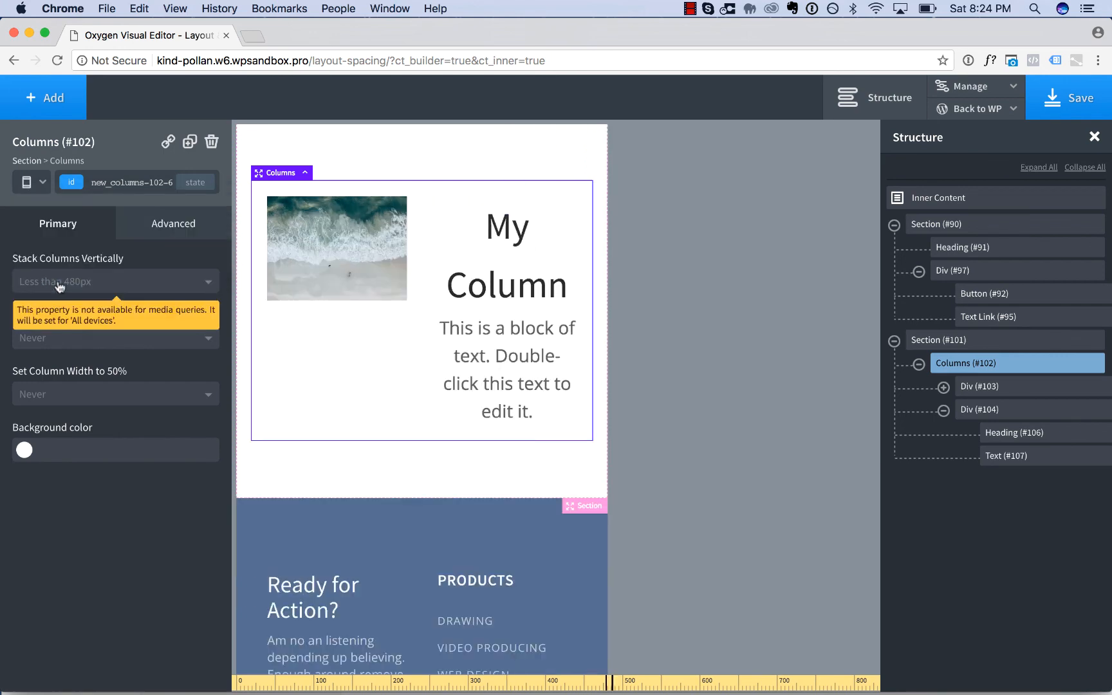
pyautogui.click(74, 290)
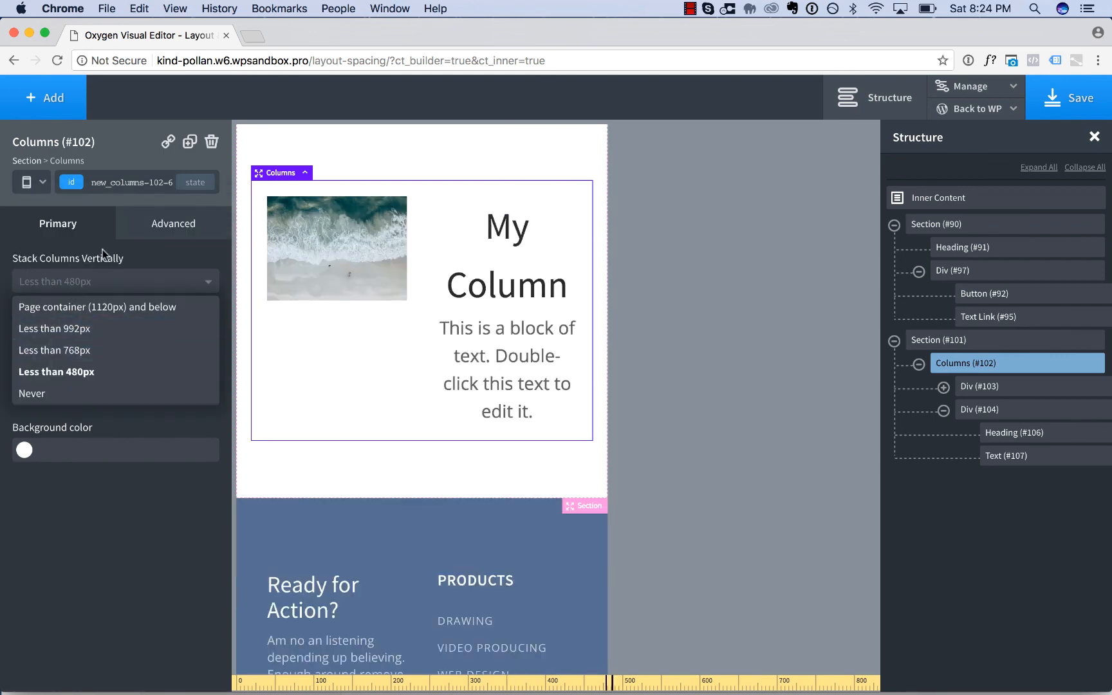
pyautogui.click(83, 347)
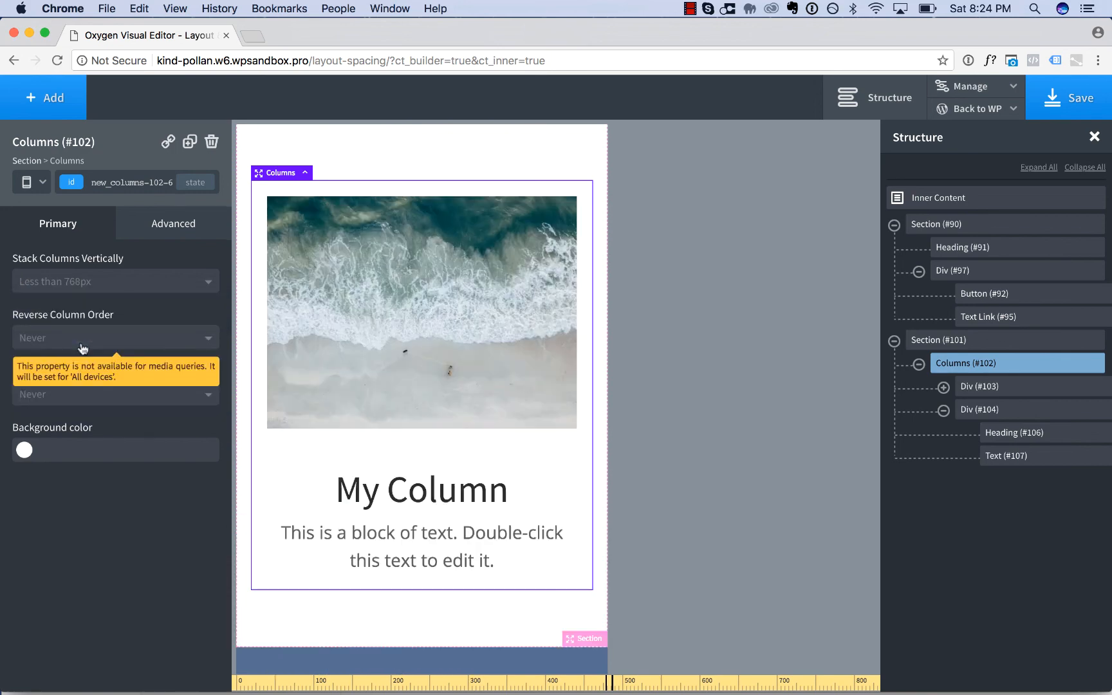
pyautogui.click(27, 184)
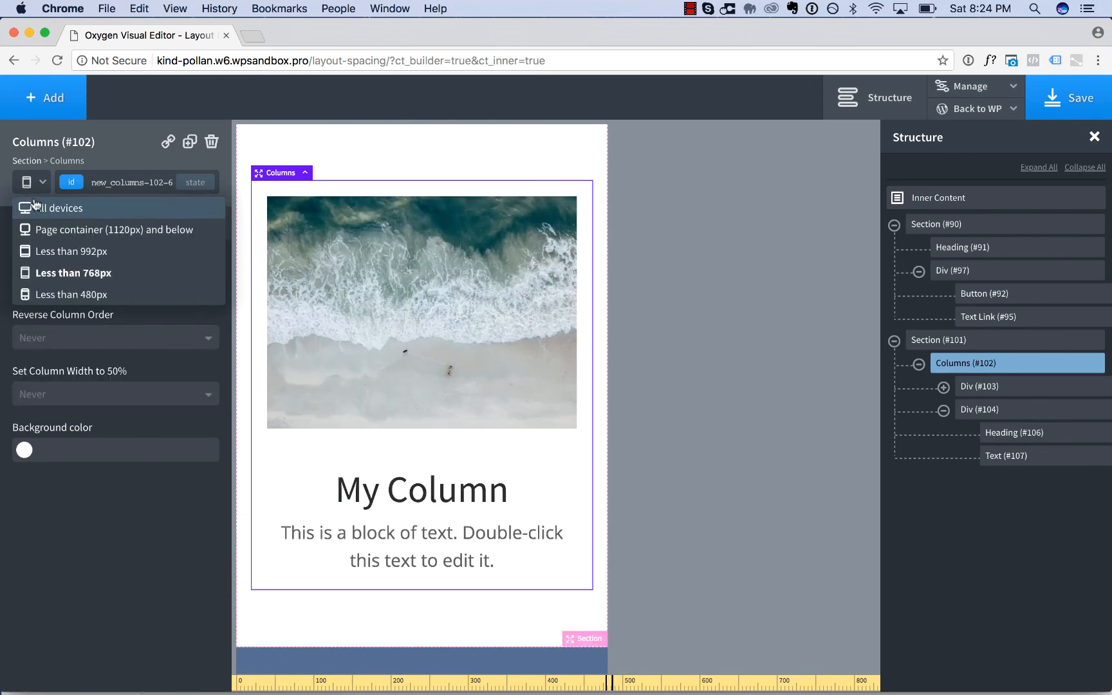
pyautogui.click(35, 207)
pyautogui.scroll(5, 710, 436)
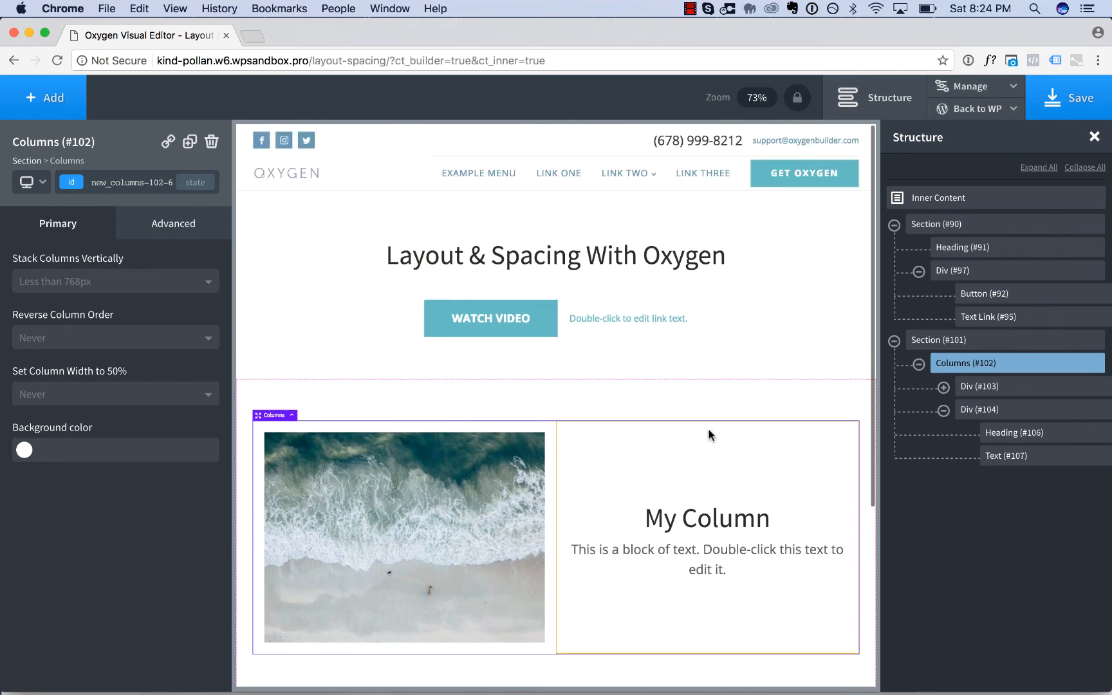